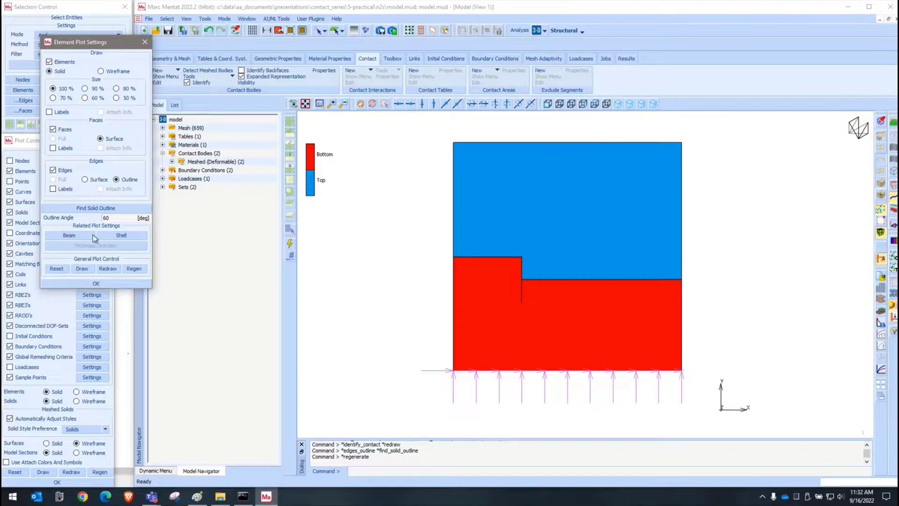
- Display the Move fixed displacement boundary condition on the model
left_click(162, 170)
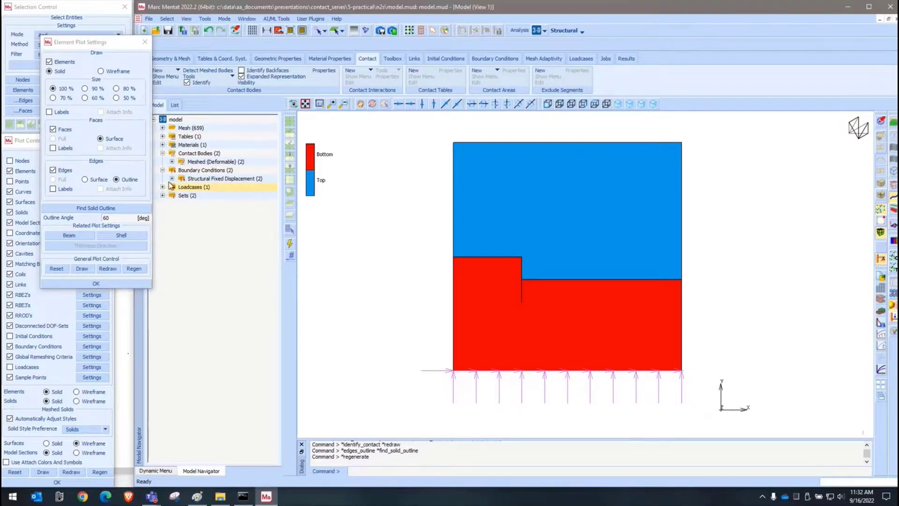
left_click(171, 179)
double_click(205, 195)
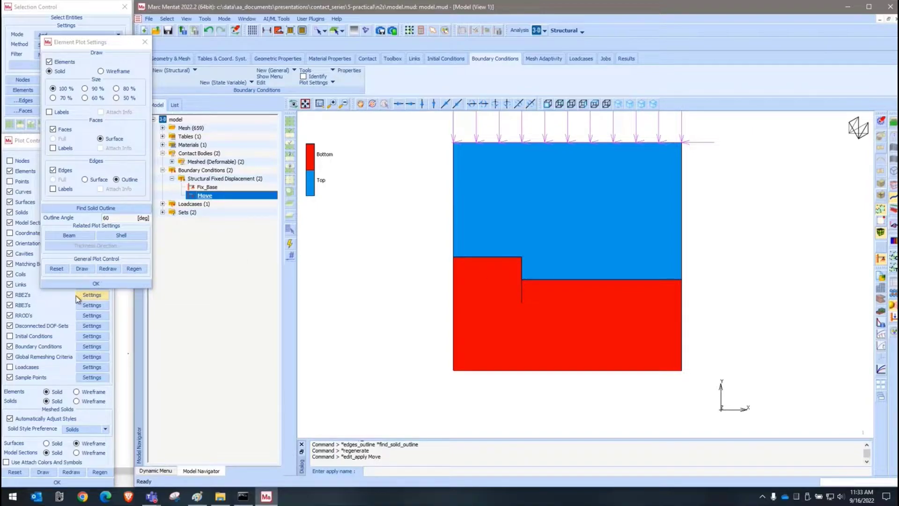
- Set the element edge plotting to Surface and regenerate the view to show the mesh edges
left_click(106, 286)
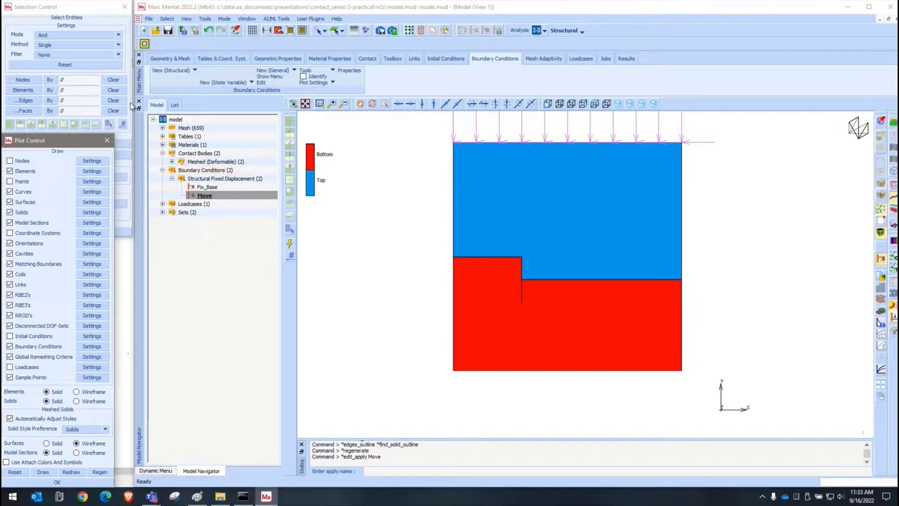
left_click(92, 171)
left_click(85, 179)
left_click(134, 268)
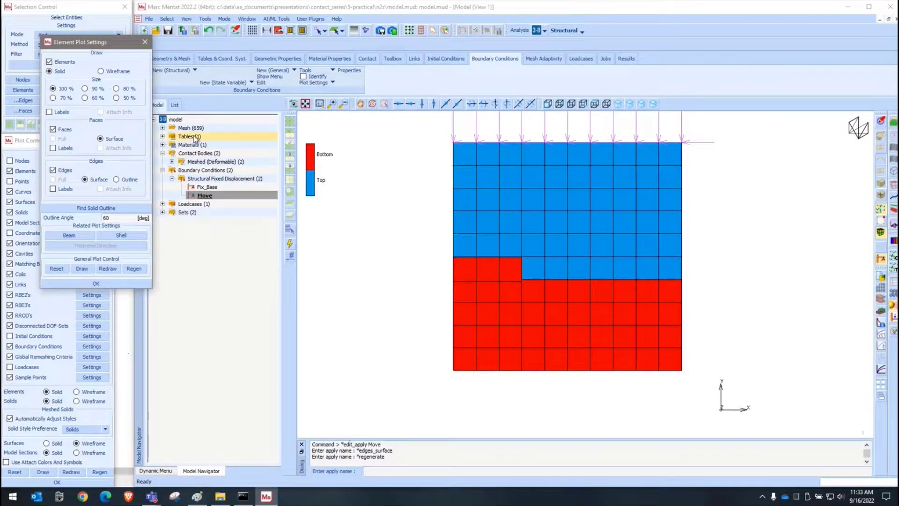
- Review the displacement components and tables defined in the Move boundary condition
double_click(211, 195)
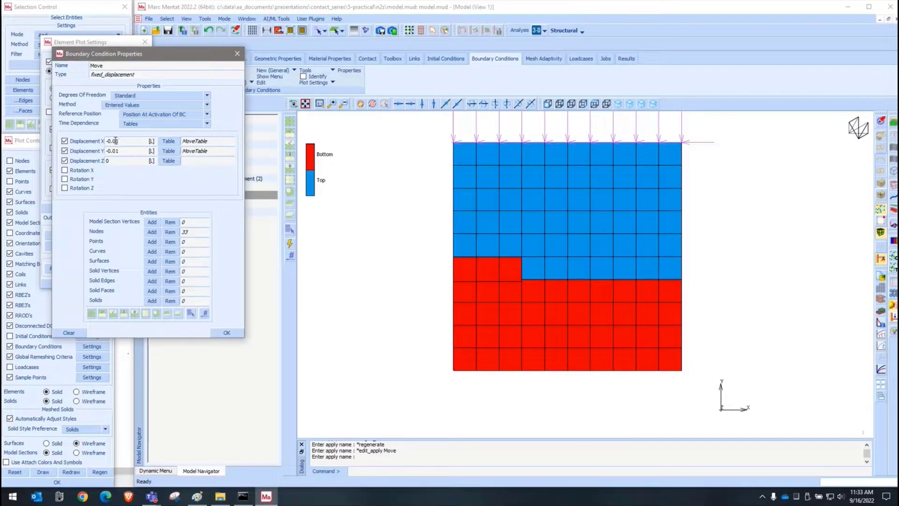
left_click(196, 181)
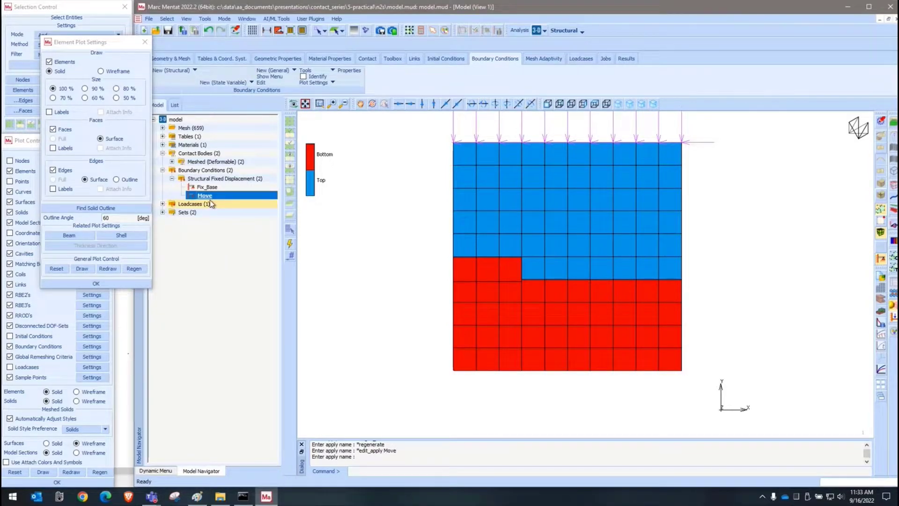
- Review the applied loads, stepping procedure and convergence testing settings of the structural static loadcase lcase1
left_click(162, 203)
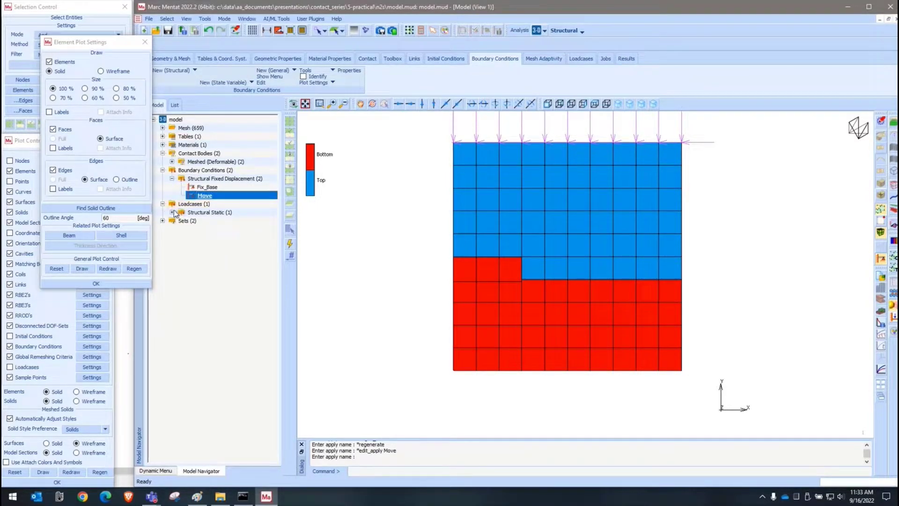
left_click(172, 214)
left_click(162, 204)
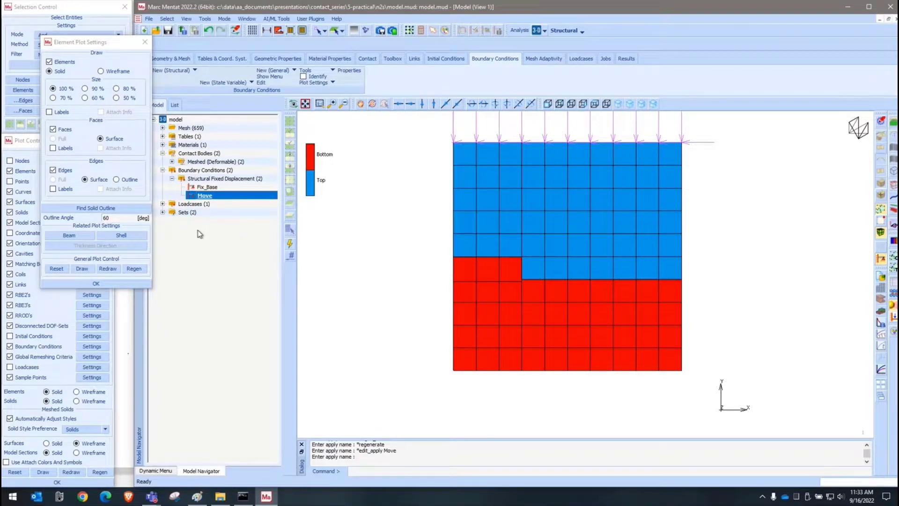
left_click(162, 204)
left_click(172, 212)
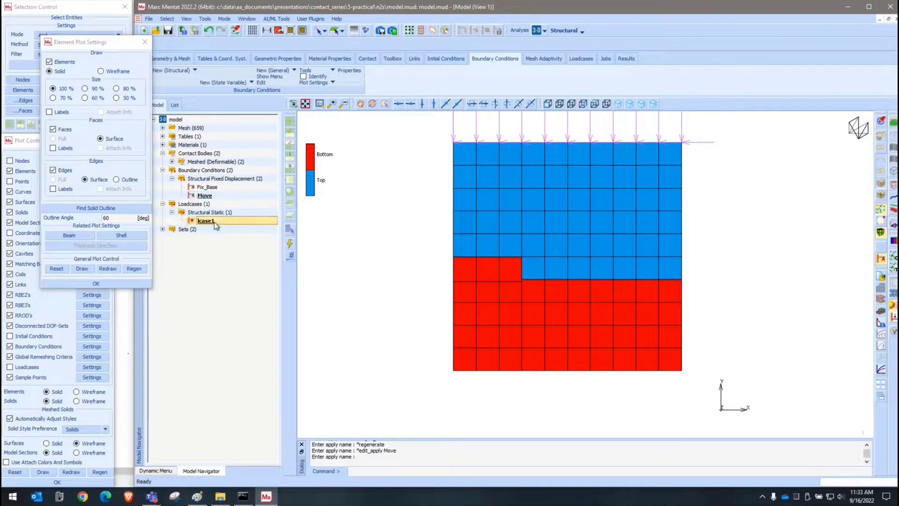
double_click(214, 222)
left_click(100, 108)
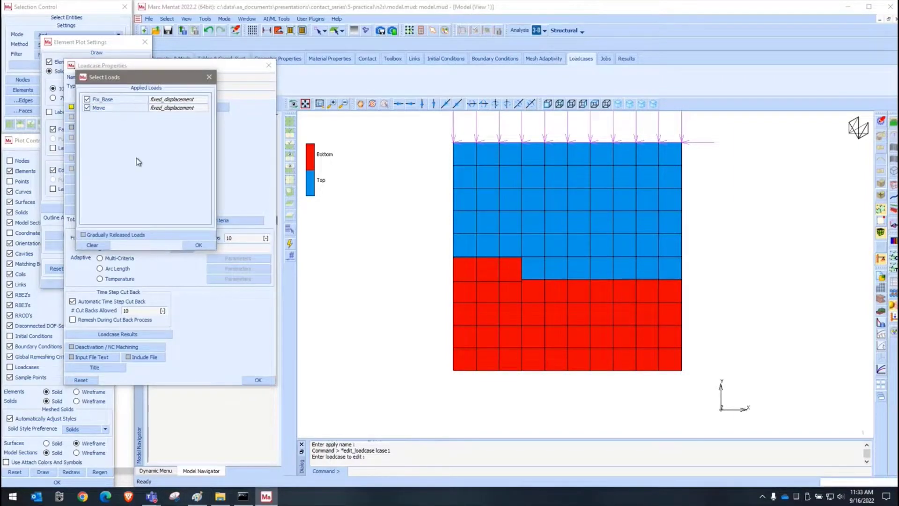
key("Return")
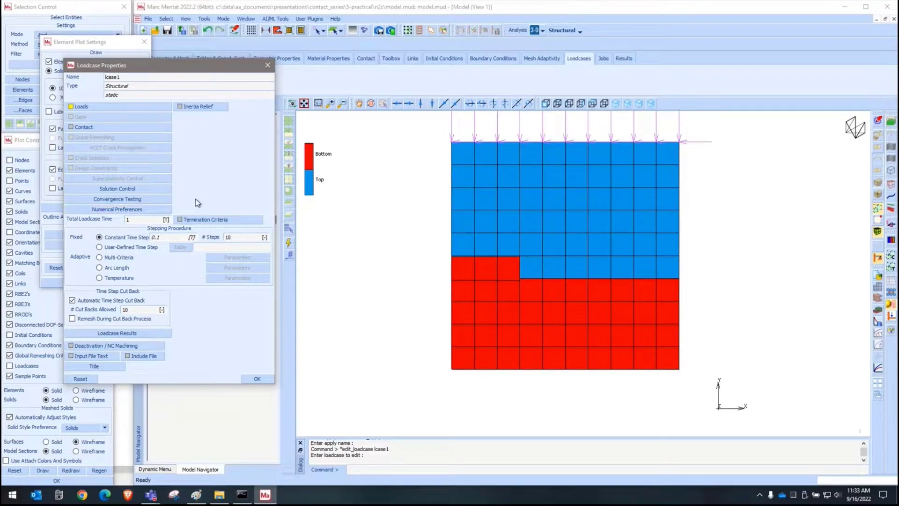
left_click(150, 200)
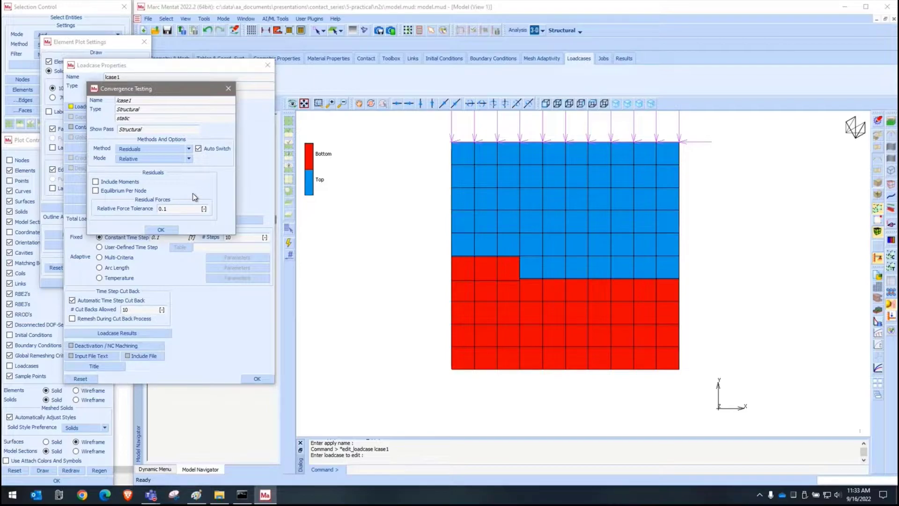
left_click(161, 230)
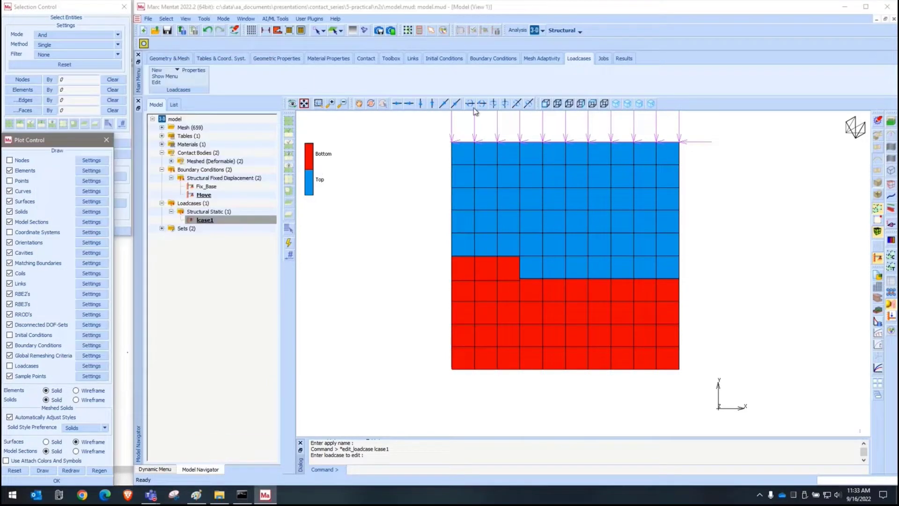
- Create a structural job that uses loadcase lcase1 and add the Stress tensor to its job results
left_click(604, 61)
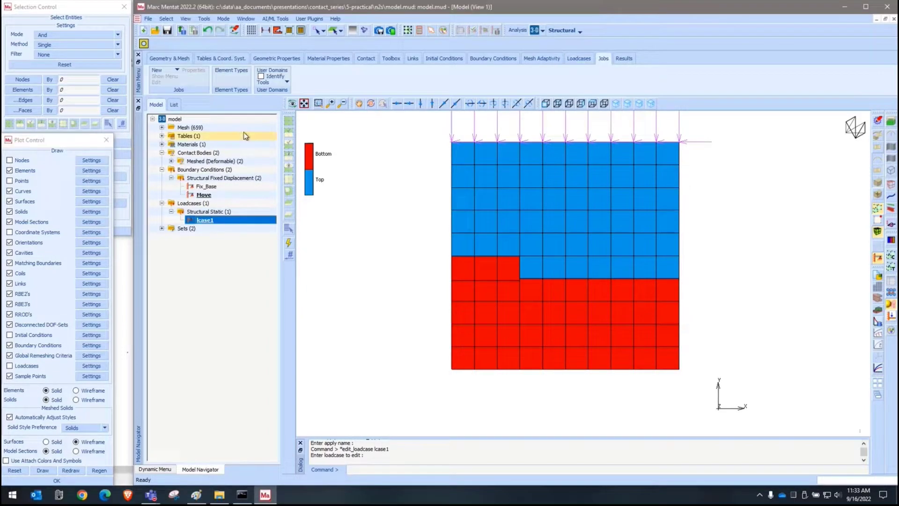
left_click(171, 74)
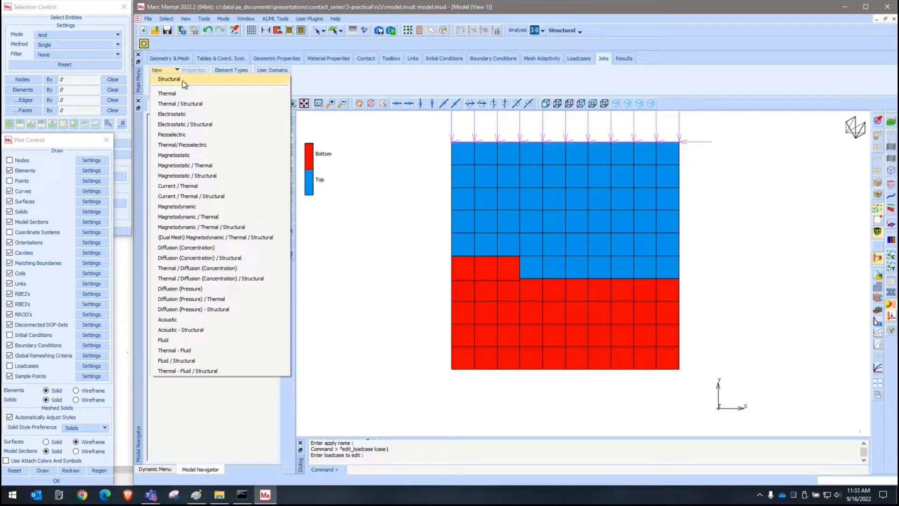
left_click(170, 80)
left_click(158, 255)
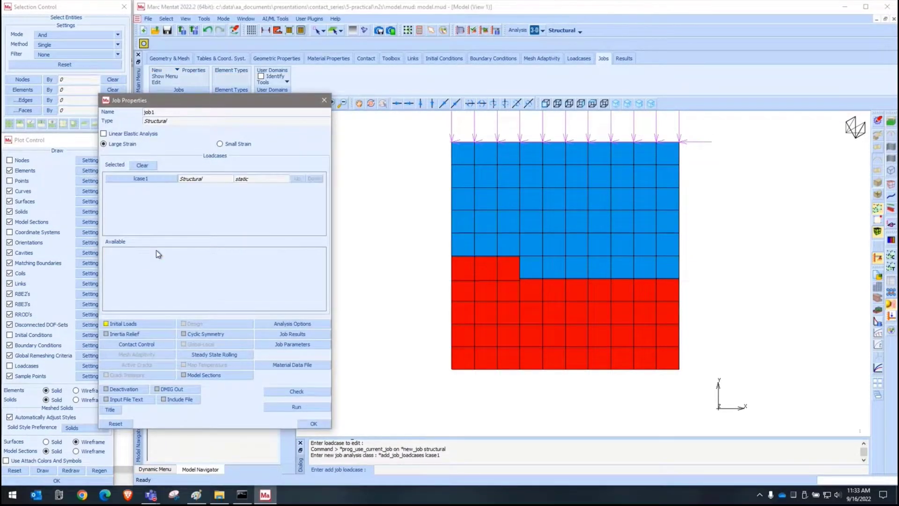
left_click(311, 334)
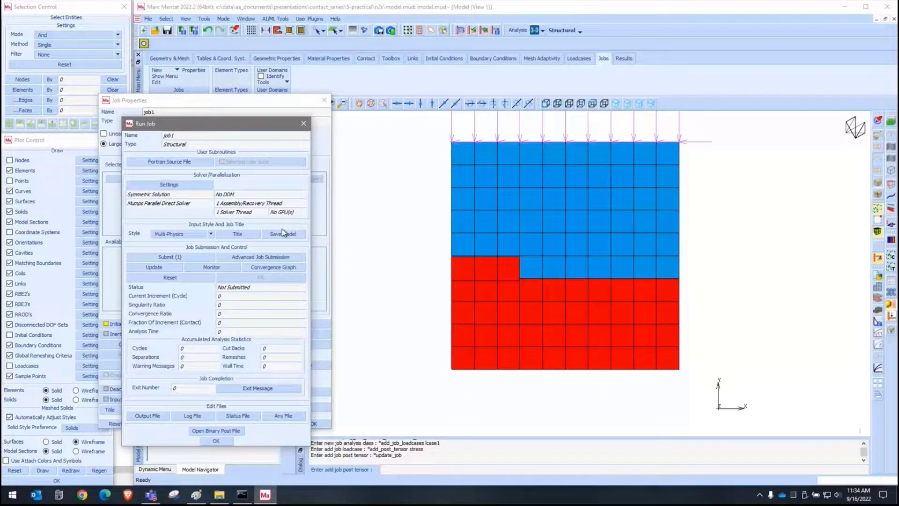
- Submit the job for analysis and open its binary post file
left_click(174, 258)
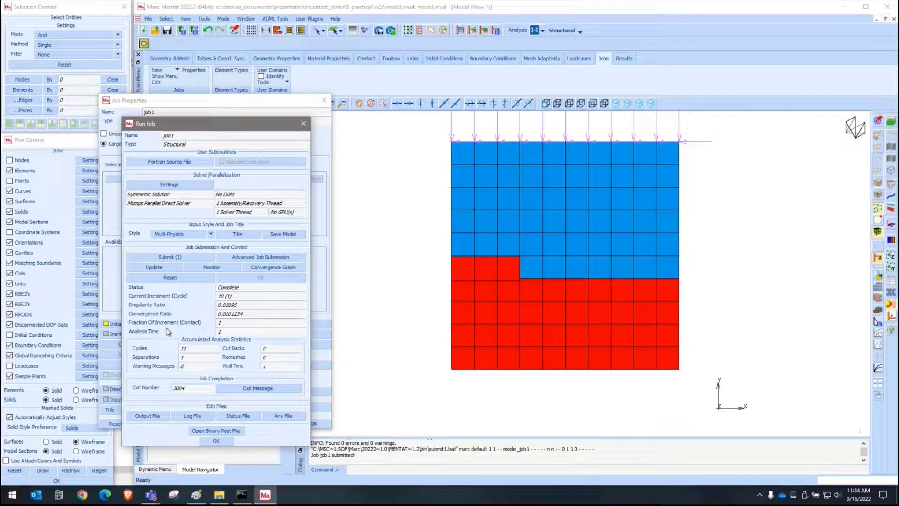
left_click(222, 431)
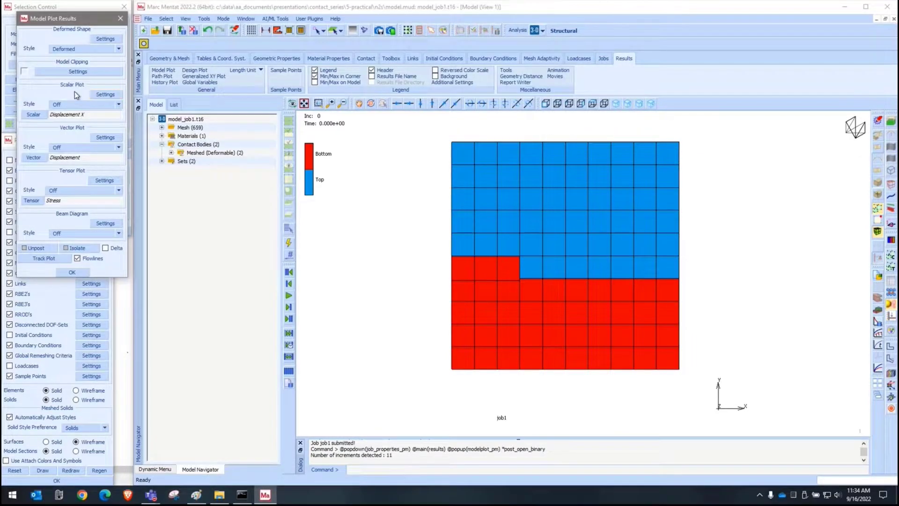
- Plot the Contact Status scalar as contour bands on the deformed model
left_click(79, 104)
left_click(37, 121)
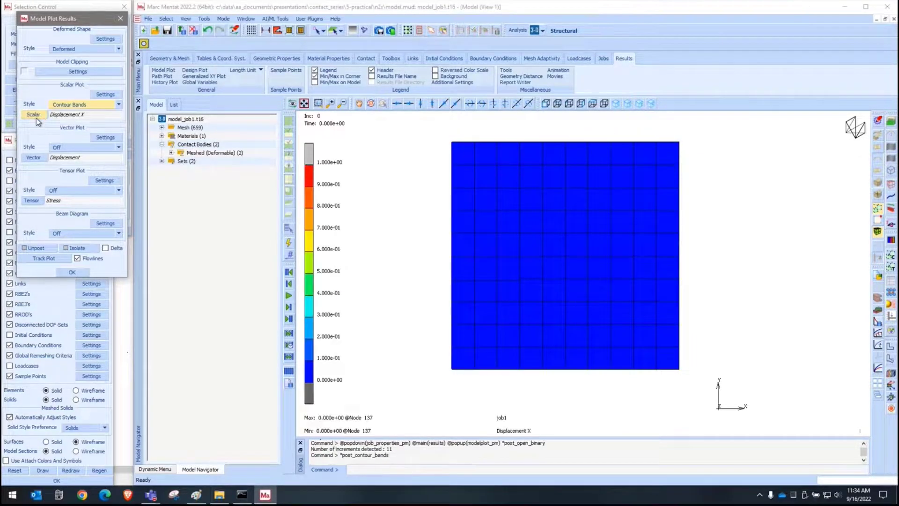
left_click(35, 115)
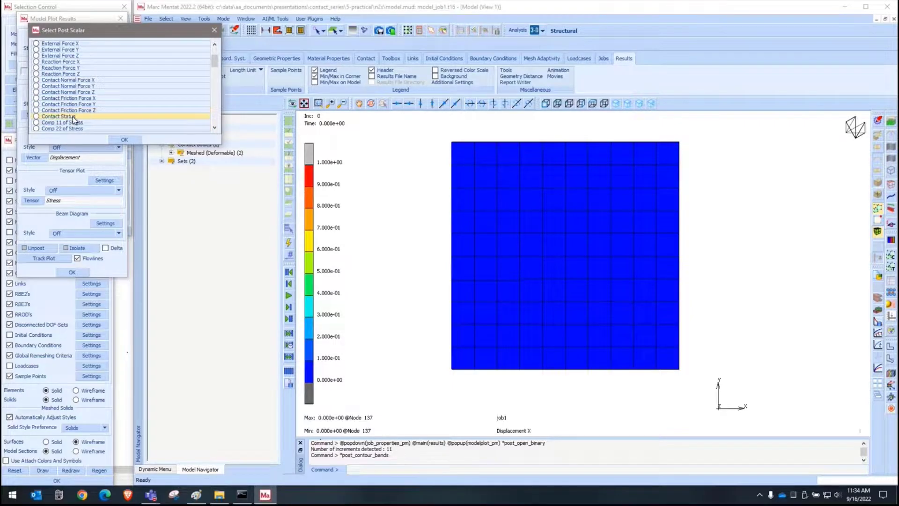
left_click(73, 118)
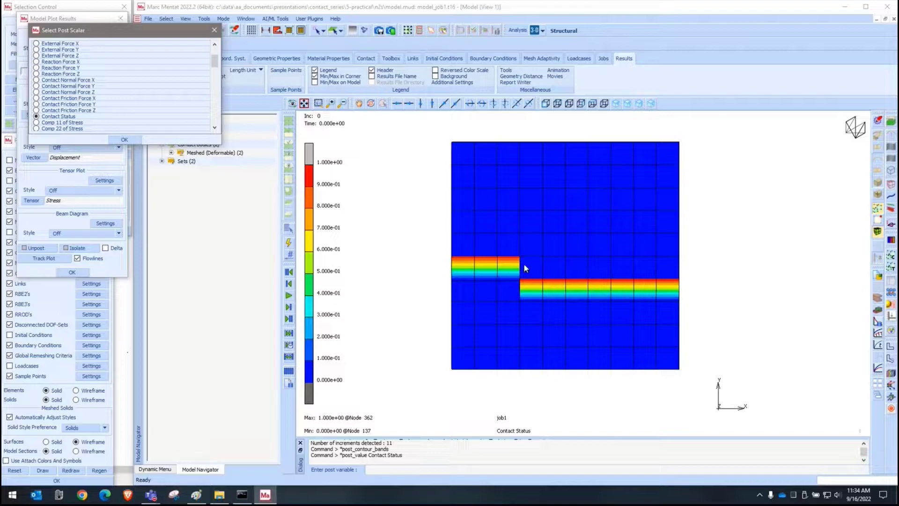
scroll(518, 276, "up", 5)
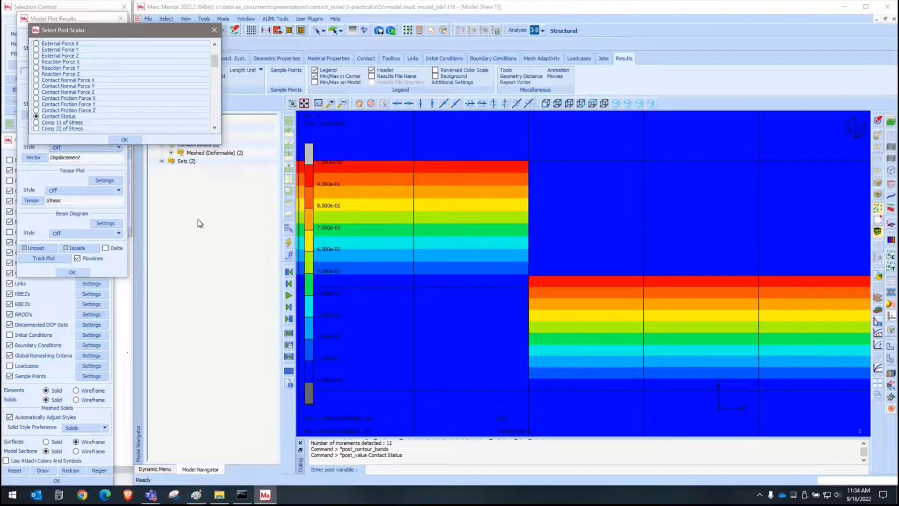
left_click(124, 140)
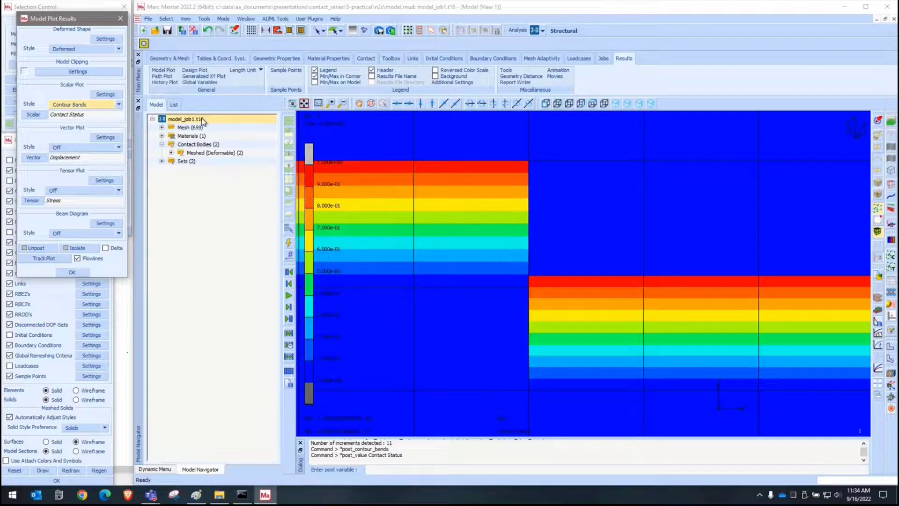
- Step through the first result increments and skip to the last one
left_click(289, 308)
left_click(289, 308)
left_click(289, 308)
left_click(289, 308)
left_click(289, 308)
left_click(289, 318)
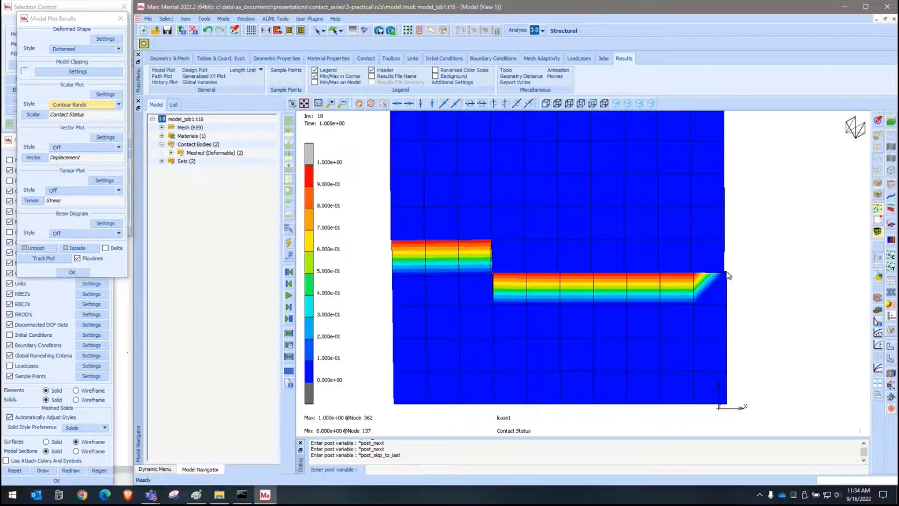
- Examine the contact status along the interface, at the vertical step between the bodies and at the interface's far right end
scroll(477, 295, "down", 4)
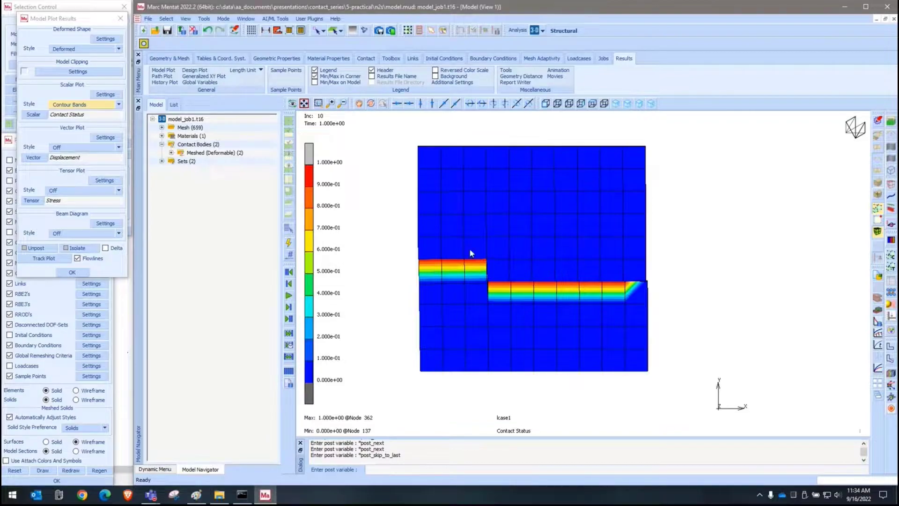
scroll(470, 249, "up", 5)
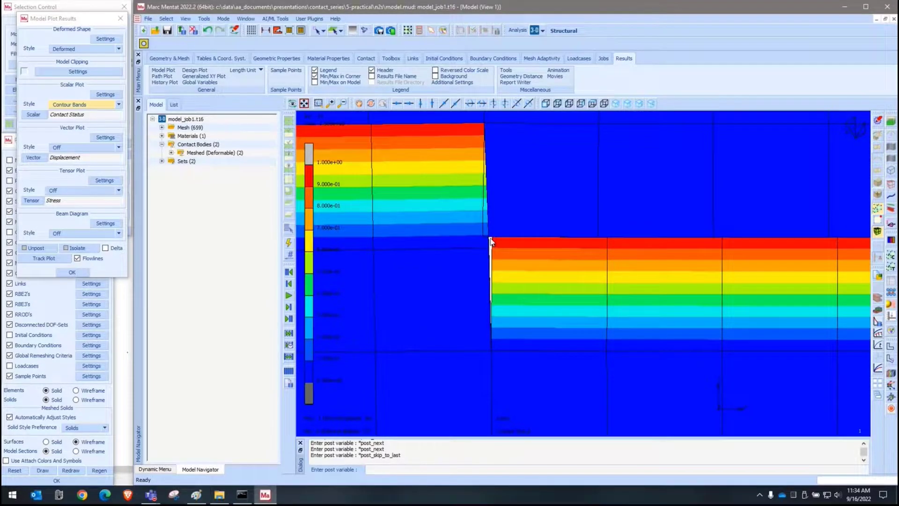
scroll(490, 240, "down", 3)
scroll(497, 239, "down", 3)
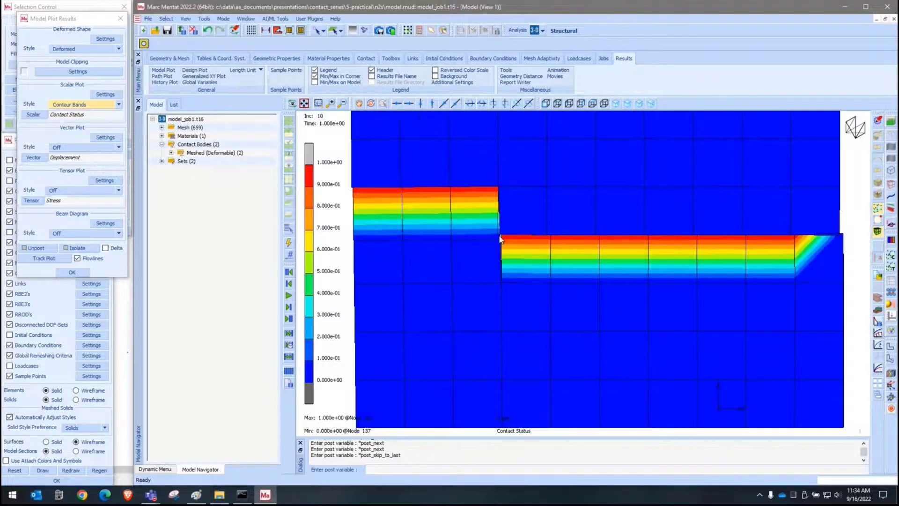
scroll(774, 263, "up", 5)
scroll(817, 230, "up", 2)
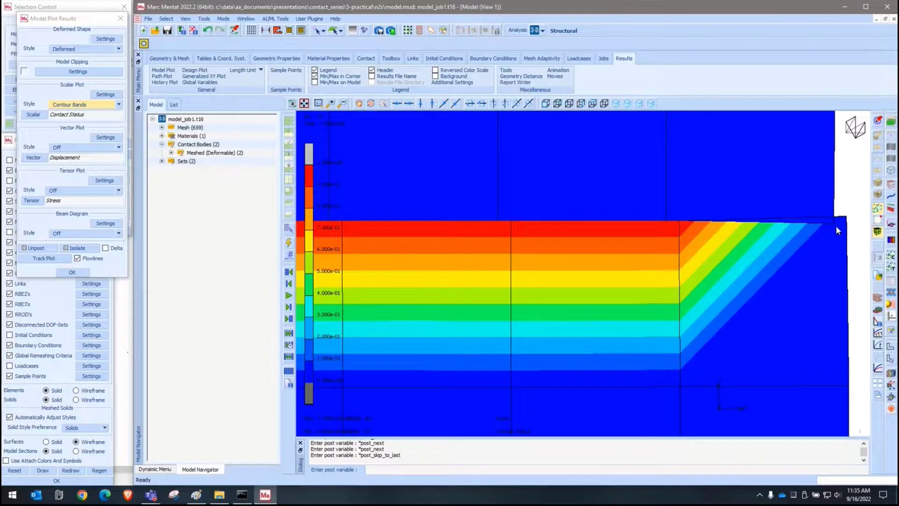
scroll(819, 265, "down", 5)
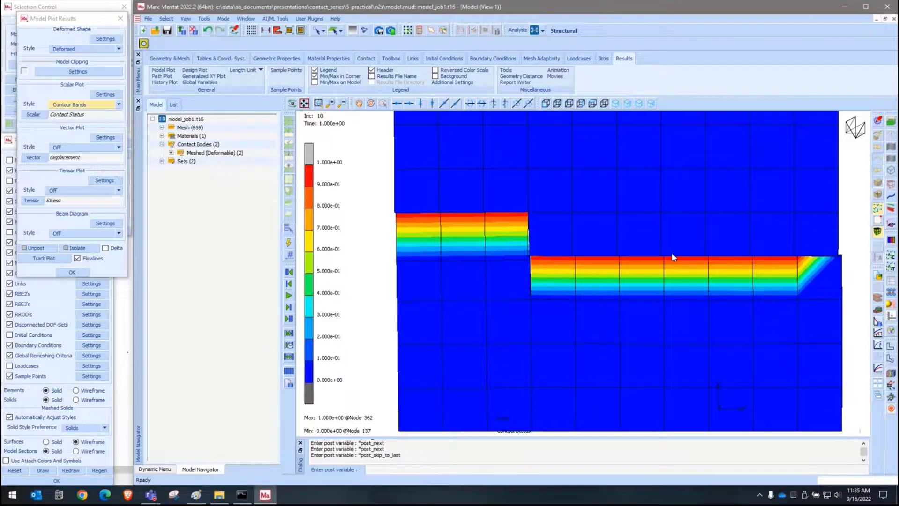
scroll(538, 253, "up", 3)
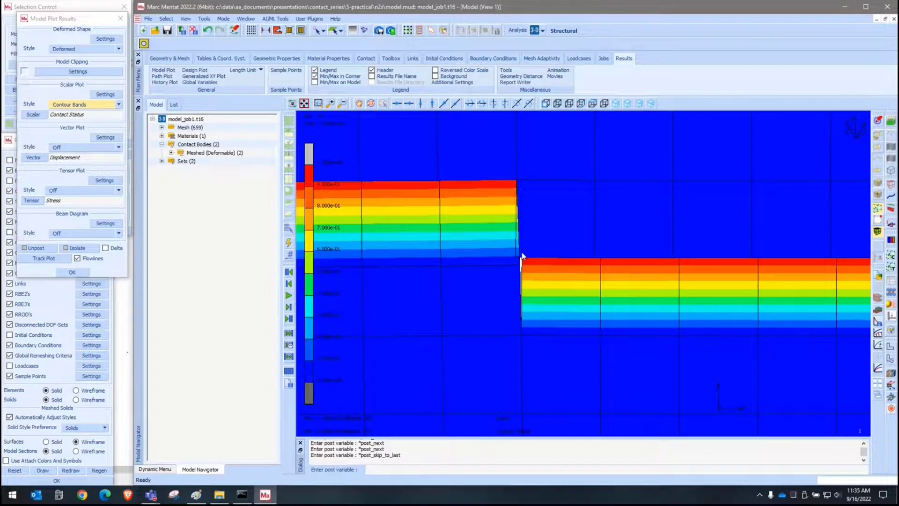
scroll(462, 251, "down", 2)
scroll(455, 254, "down", 1)
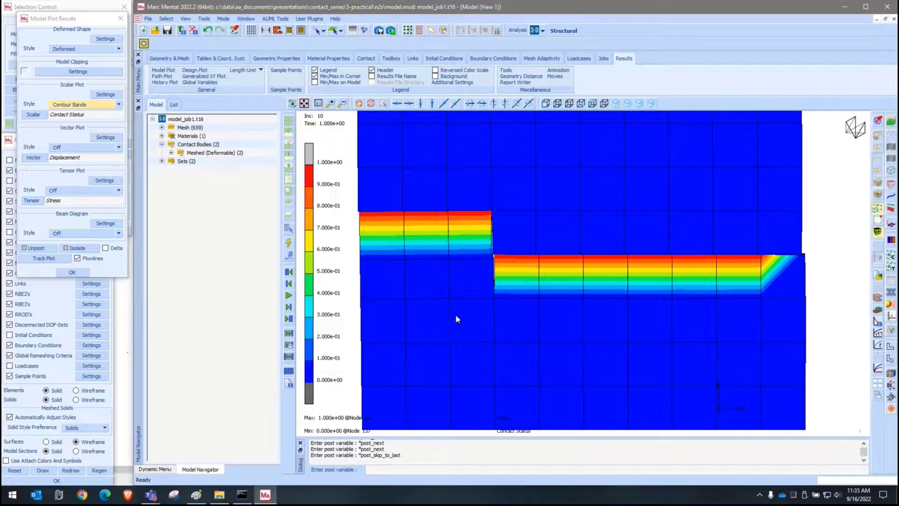
scroll(501, 253, "up", 3)
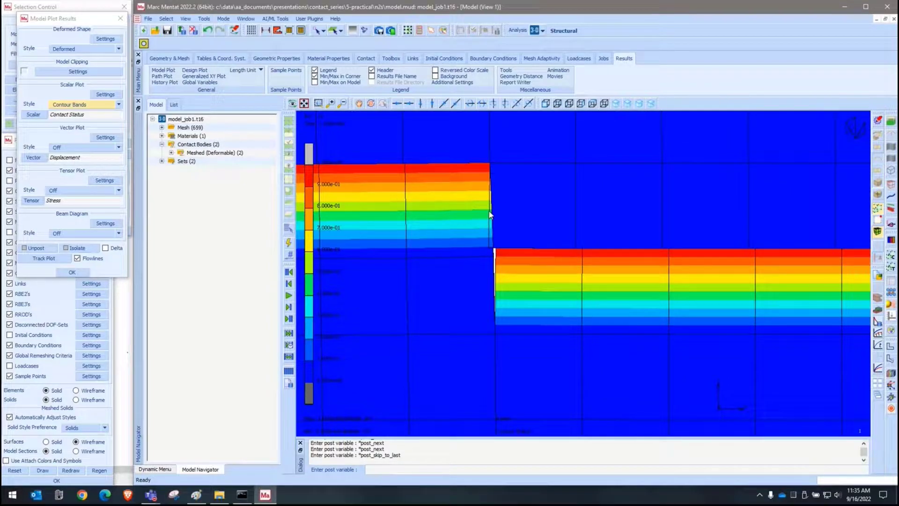
scroll(440, 267, "down", 5)
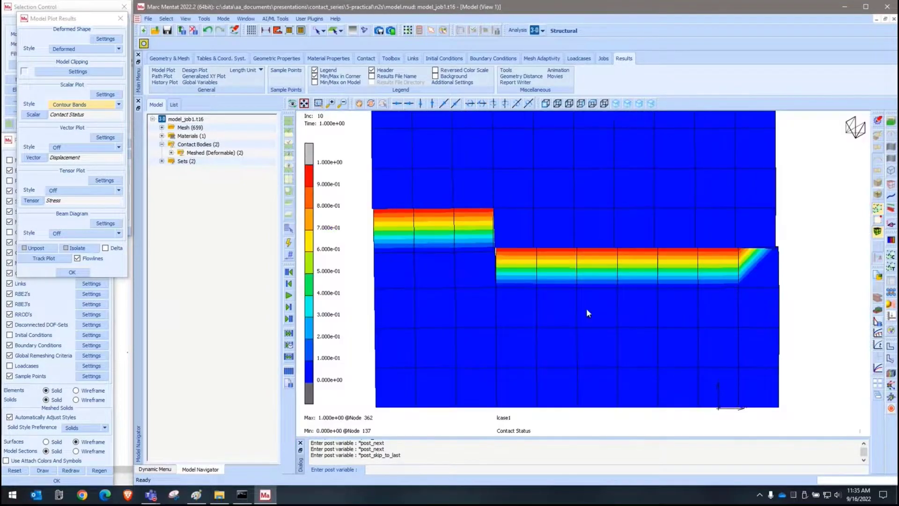
scroll(586, 308, "down", 3)
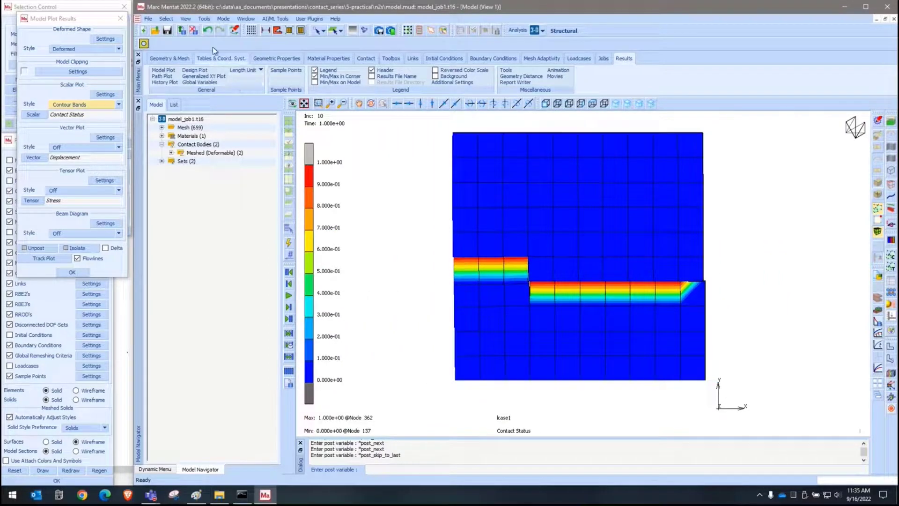
- Close the results file, create a contact table and activate its entry between the Bottom and Top bodies
left_click(175, 35)
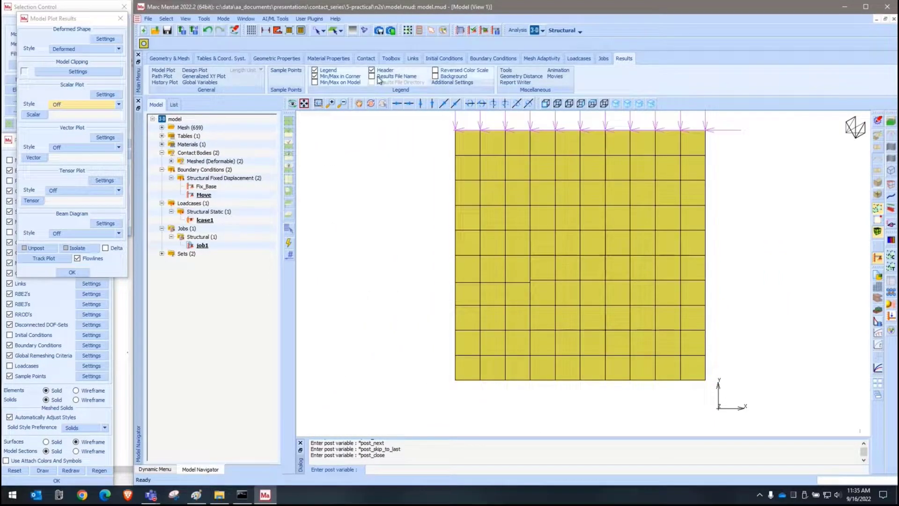
left_click(366, 58)
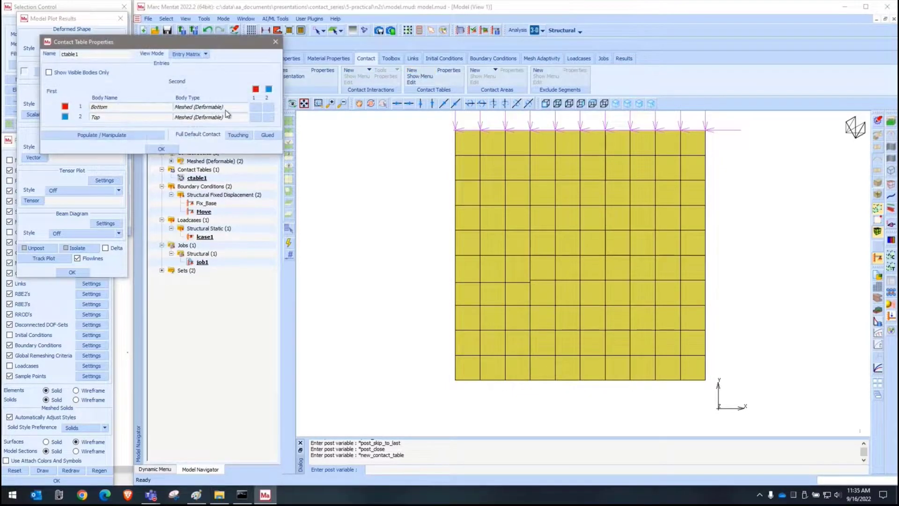
left_click(268, 107)
left_click(68, 106)
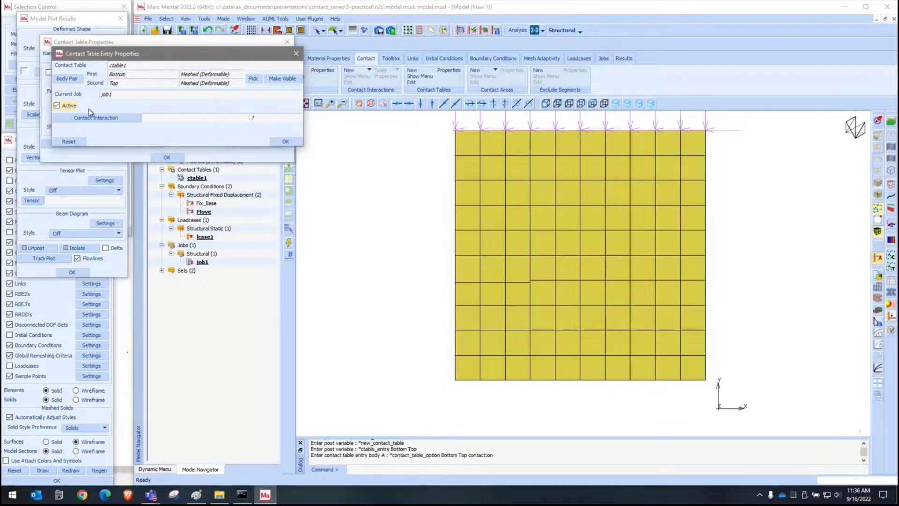
- Create a default Touching contact interaction for the Bottom–Top body pair
left_click(78, 119)
left_click(93, 80)
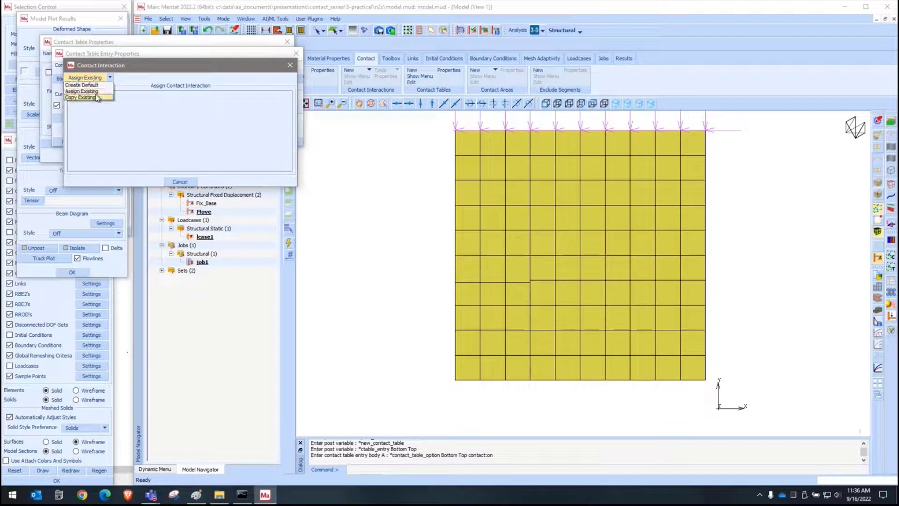
left_click(87, 93)
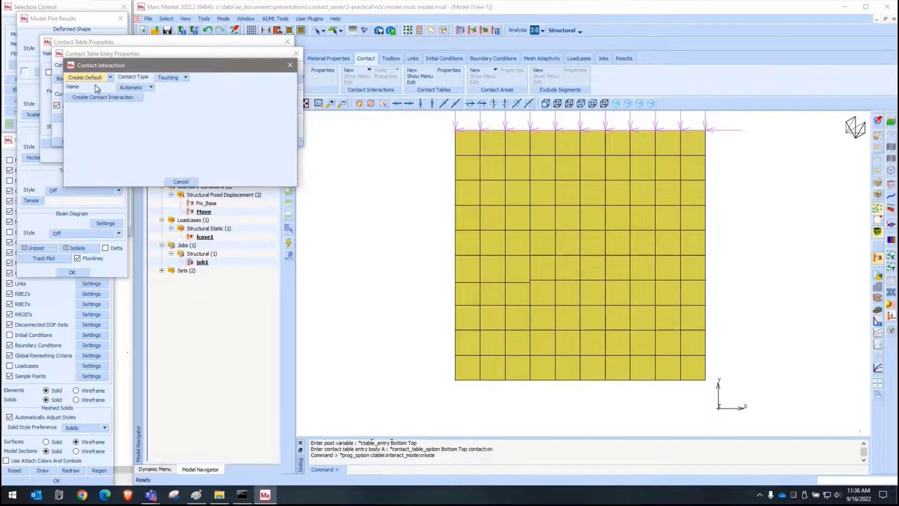
left_click(118, 97)
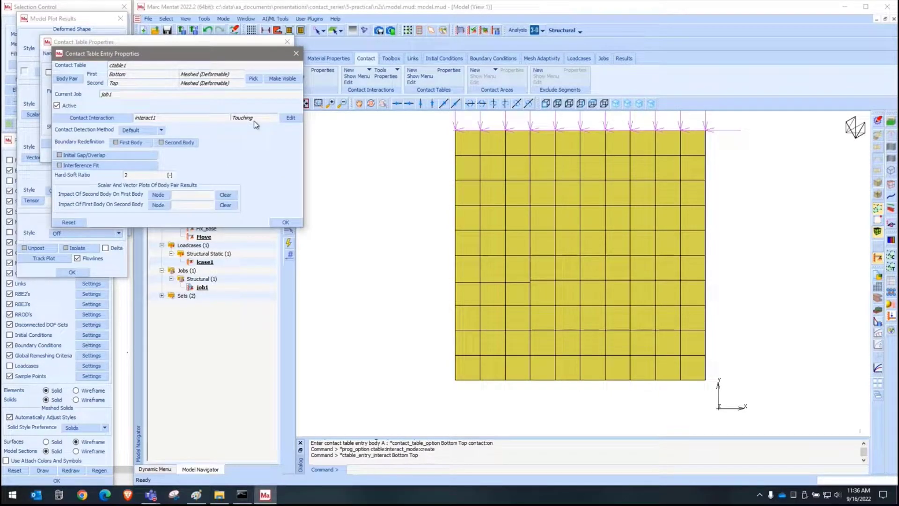
- Rename the body pair's contact interaction as touch and close the contact table's properties
left_click(290, 118)
type("touch")
key("Return")
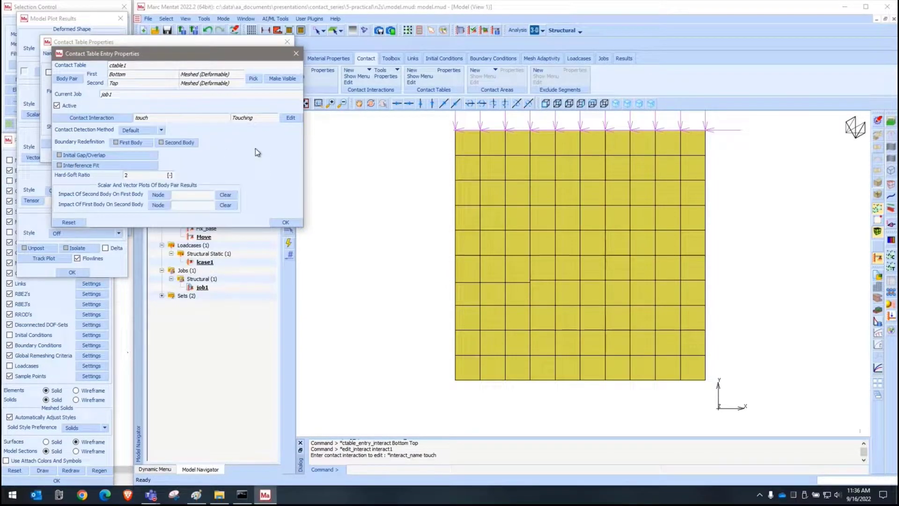
left_click(286, 222)
left_click(283, 184)
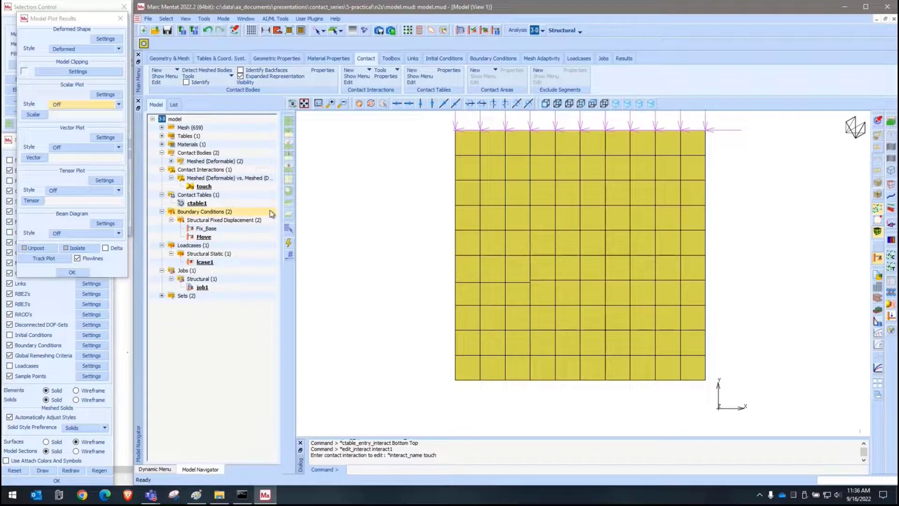
- Assign contact table ctable1 to loadcase lcase1
double_click(206, 262)
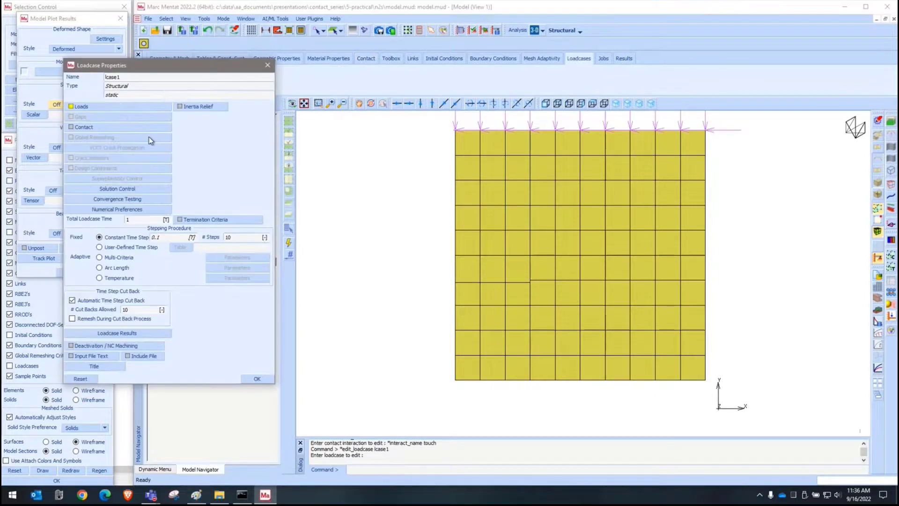
left_click(97, 128)
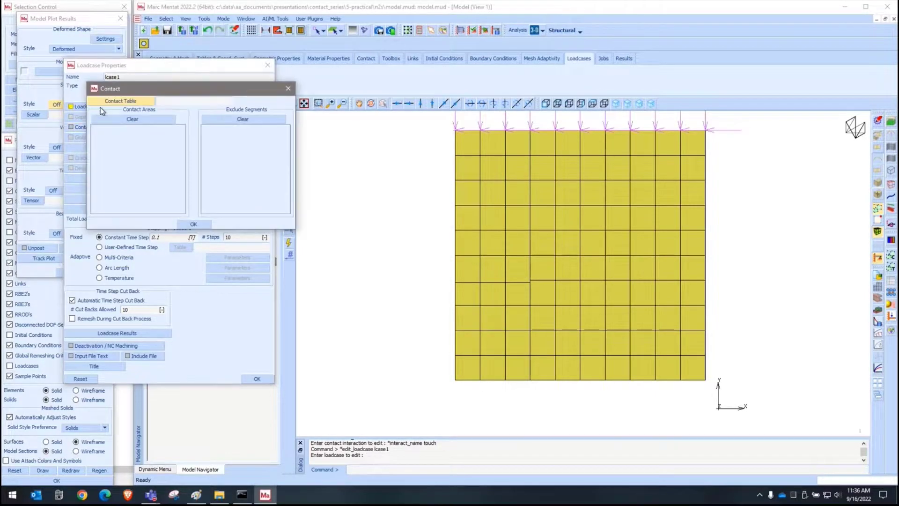
left_click(130, 100)
left_click(138, 114)
left_click(193, 255)
left_click(257, 379)
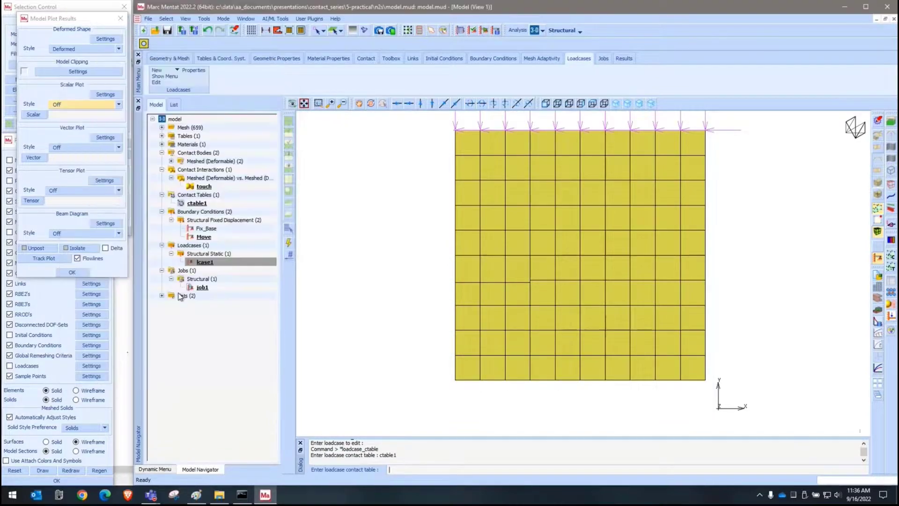
- Assign ctable1 as the initial contact table in job1's contact control
double_click(203, 288)
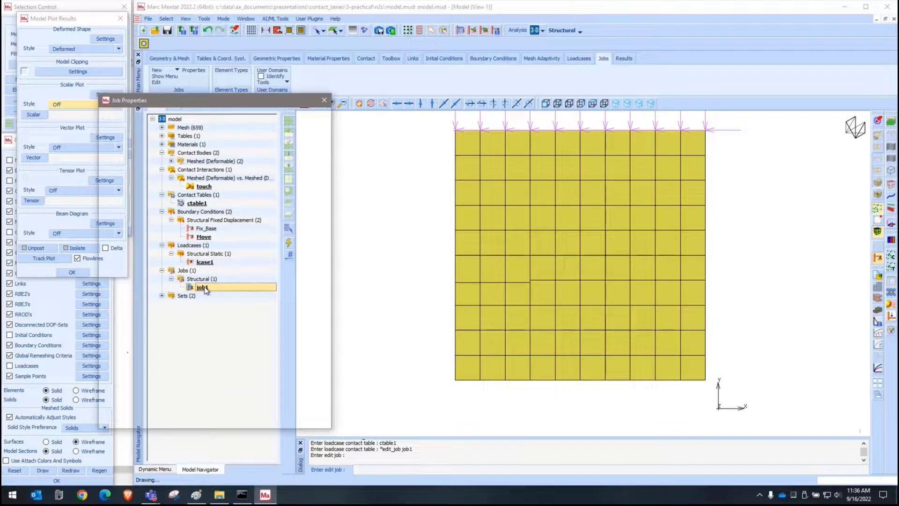
left_click(136, 344)
left_click(173, 141)
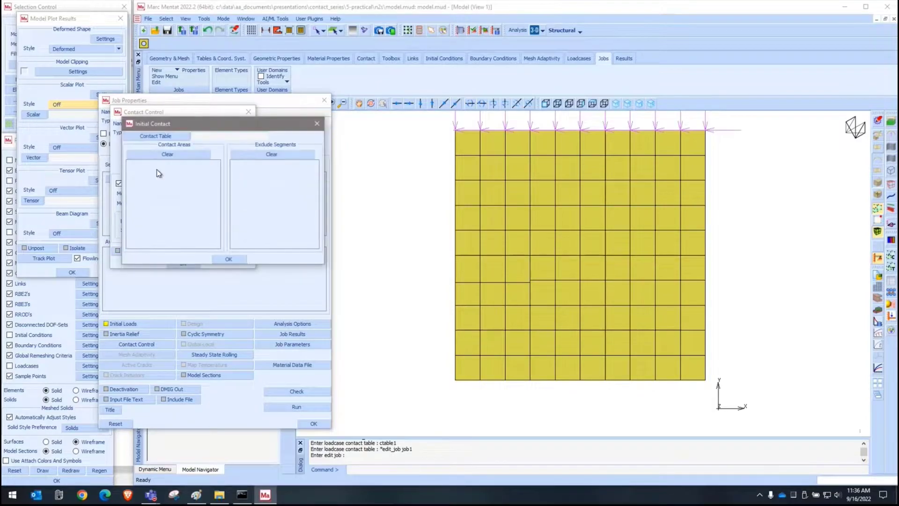
left_click(171, 137)
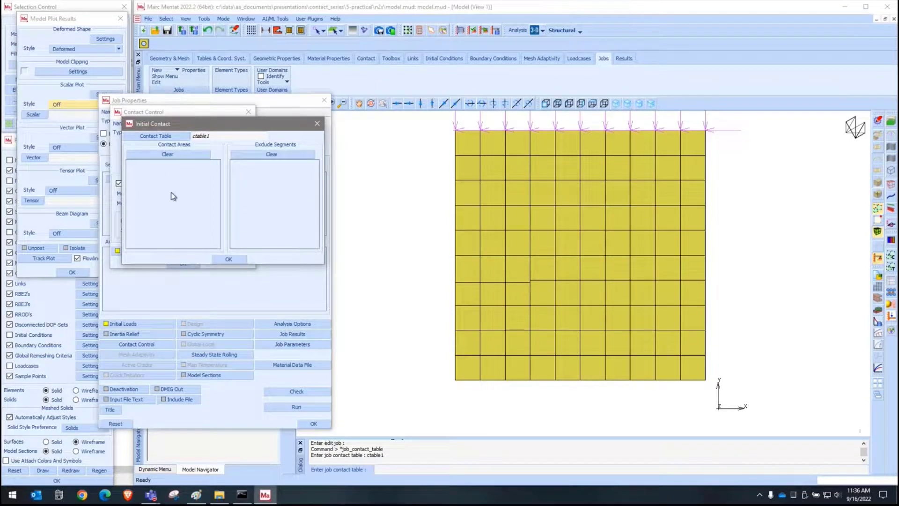
left_click(228, 259)
left_click(182, 263)
- Save the model, submit job1 for analysis and open its binary post file
left_click(301, 405)
left_click(290, 234)
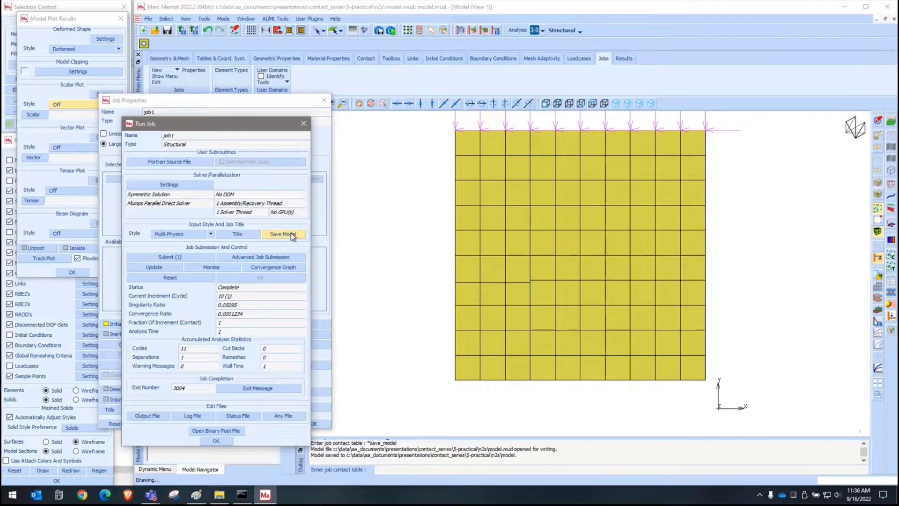
left_click(179, 258)
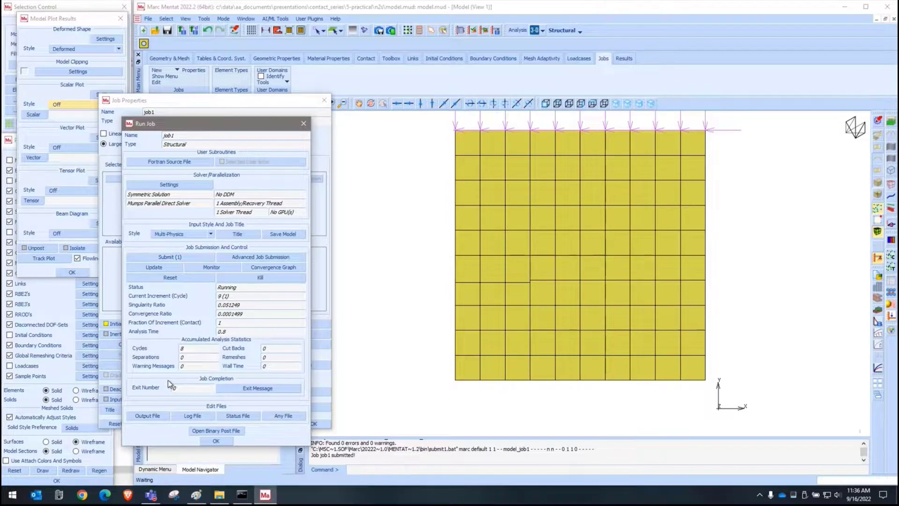
left_click(220, 429)
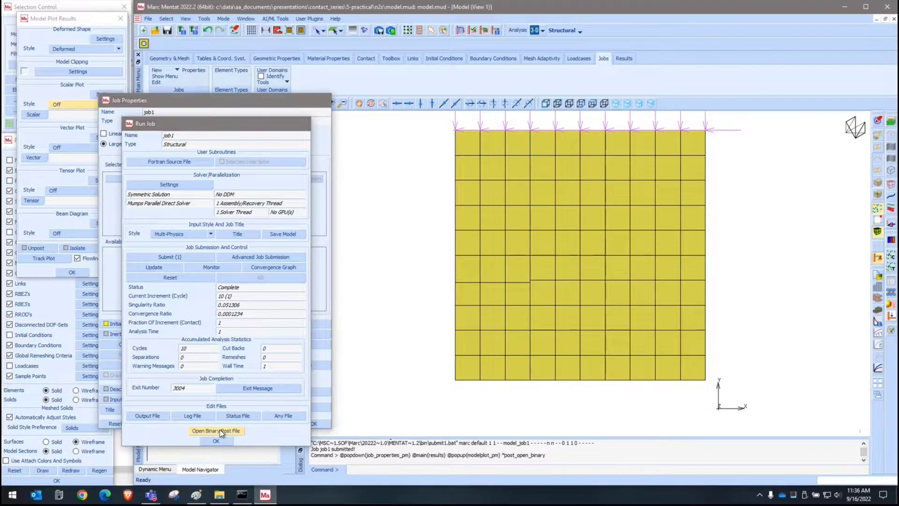
left_click(169, 59)
left_click(624, 58)
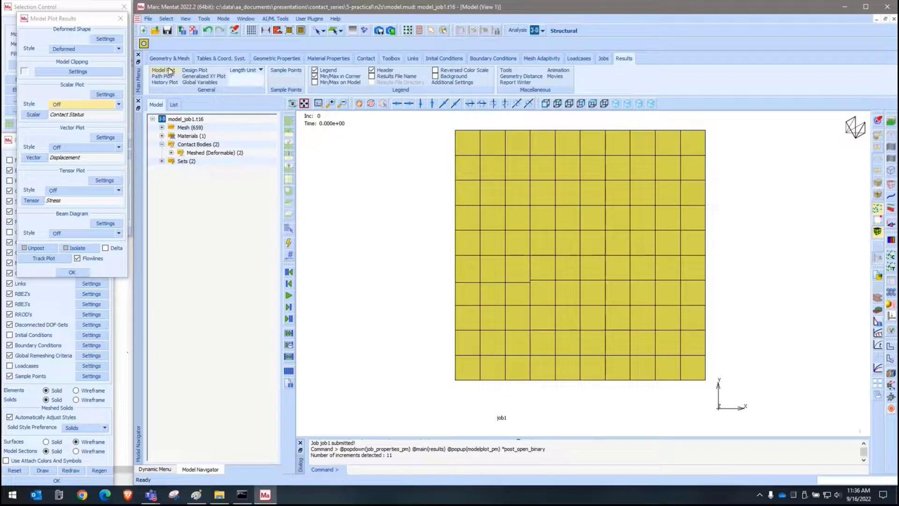
- Plot Contact Status as contour bands at the last result increment
left_click(84, 104)
left_click(85, 120)
left_click(288, 318)
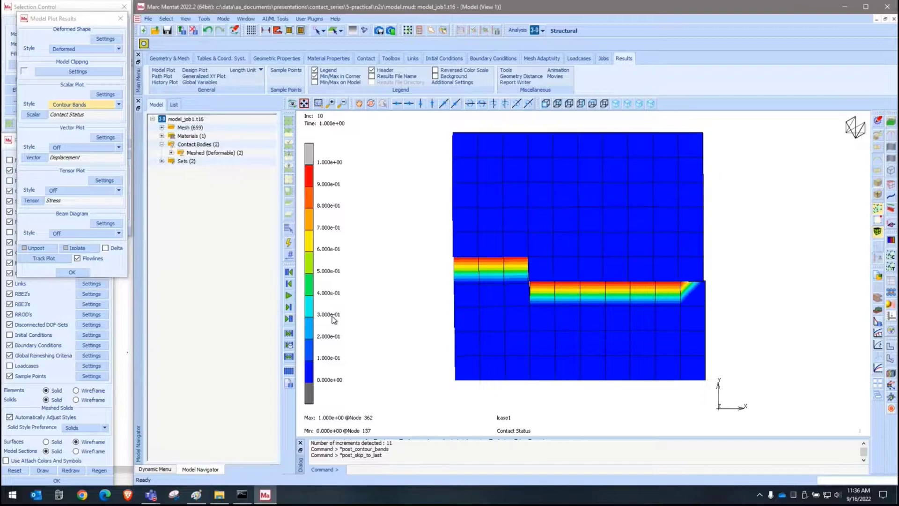
- Examine the contact status at the interface's right end and at the vertical step between the two bodies
scroll(707, 280, "up", 5)
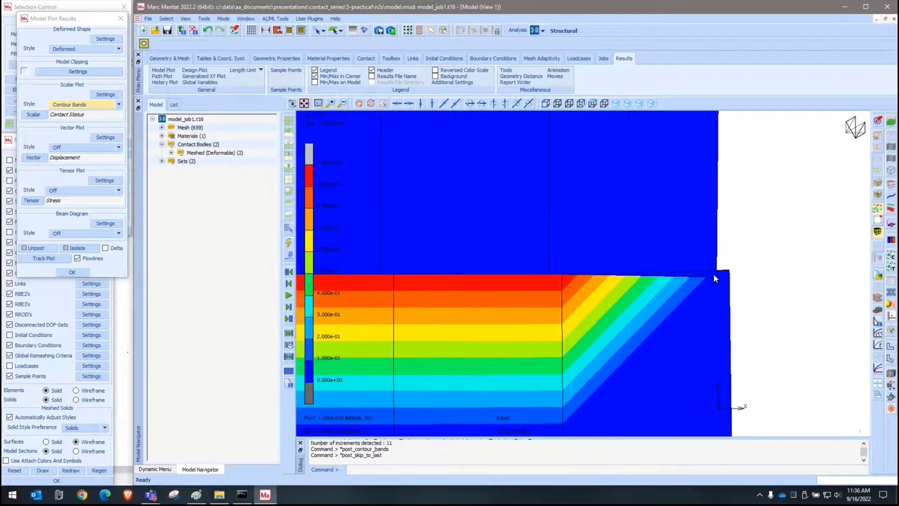
scroll(808, 302, "down", 5)
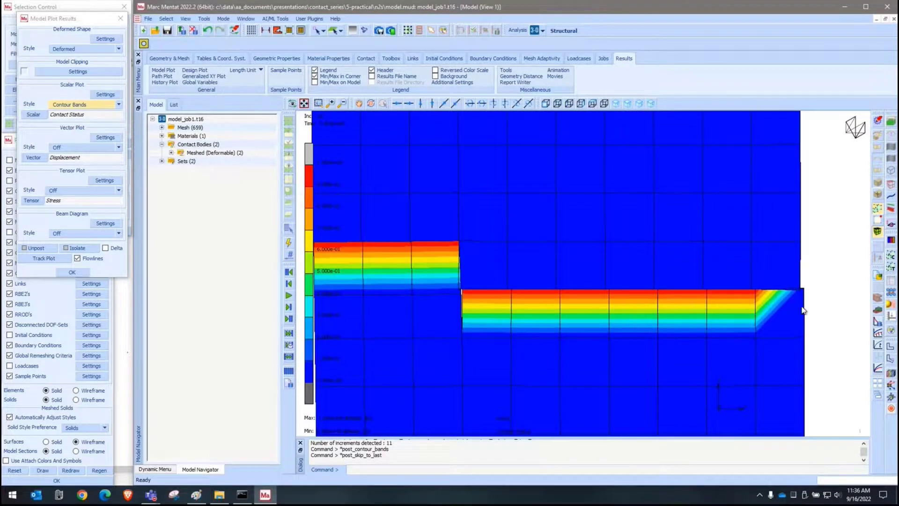
scroll(465, 284, "up", 2)
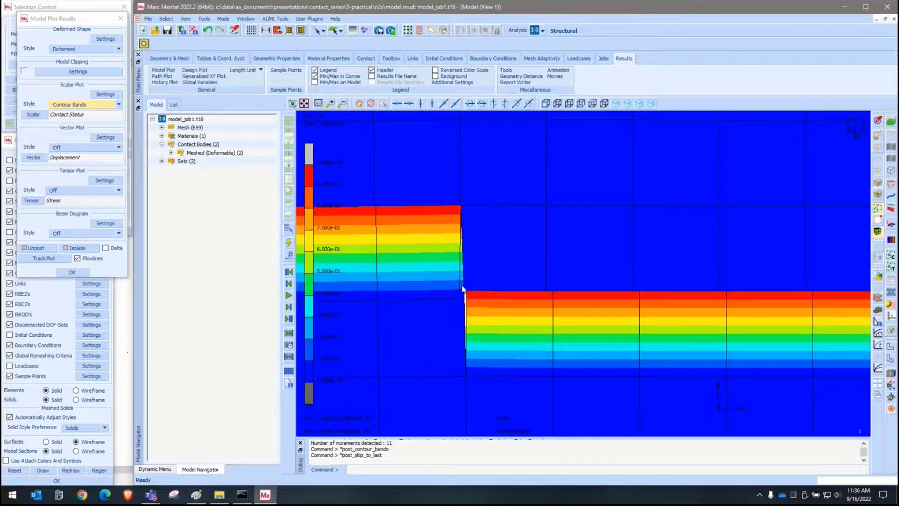
scroll(445, 295, "down", 2)
scroll(655, 248, "down", 1)
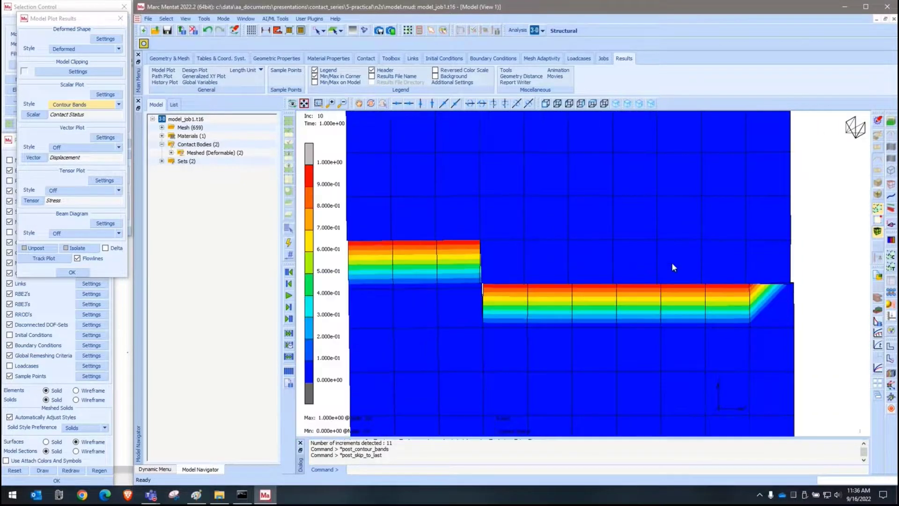
scroll(445, 233, "down", 1)
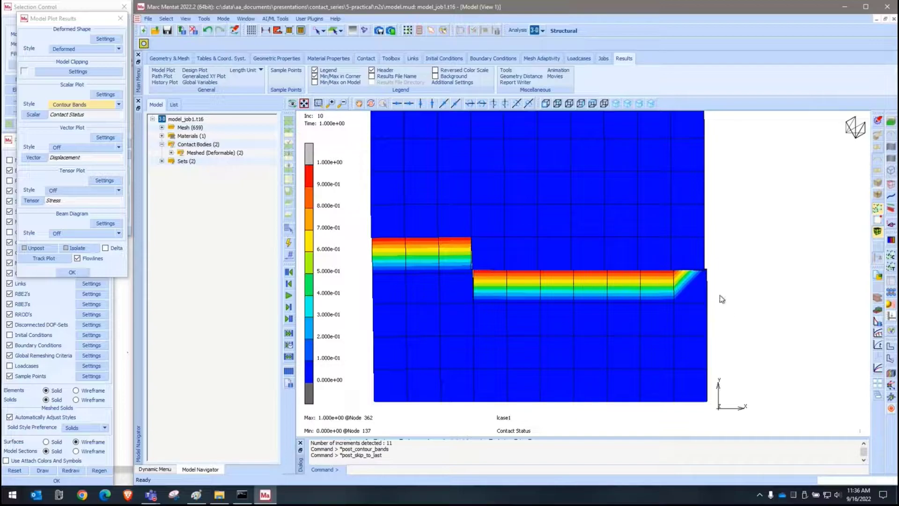
scroll(714, 271, "up", 2)
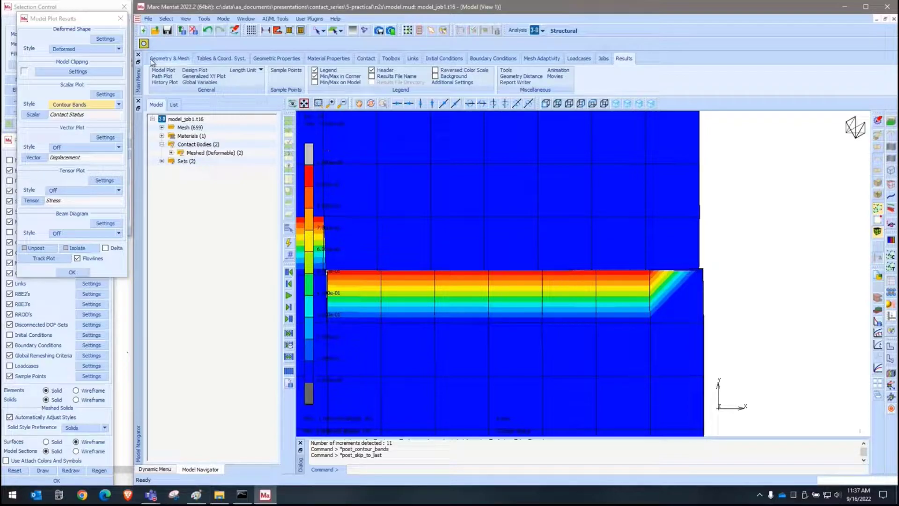
- Close the results file and enable tangential expansion of contact segments in the touch interaction of ctable1's Bottom–Top entry
left_click(194, 31)
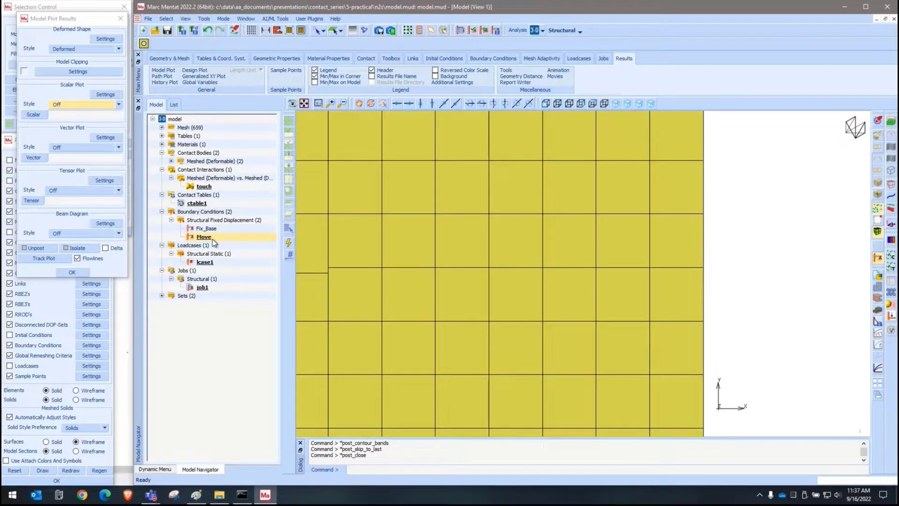
left_click(205, 203)
left_click(261, 111)
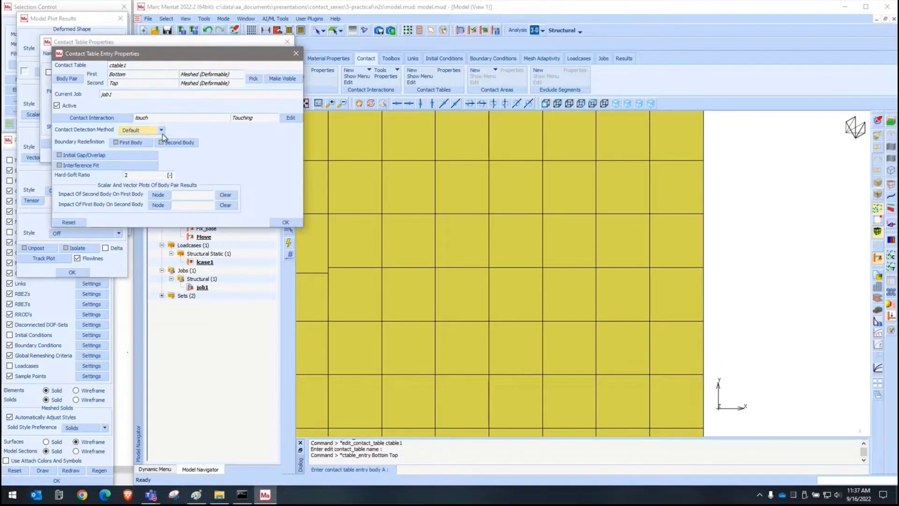
left_click(290, 118)
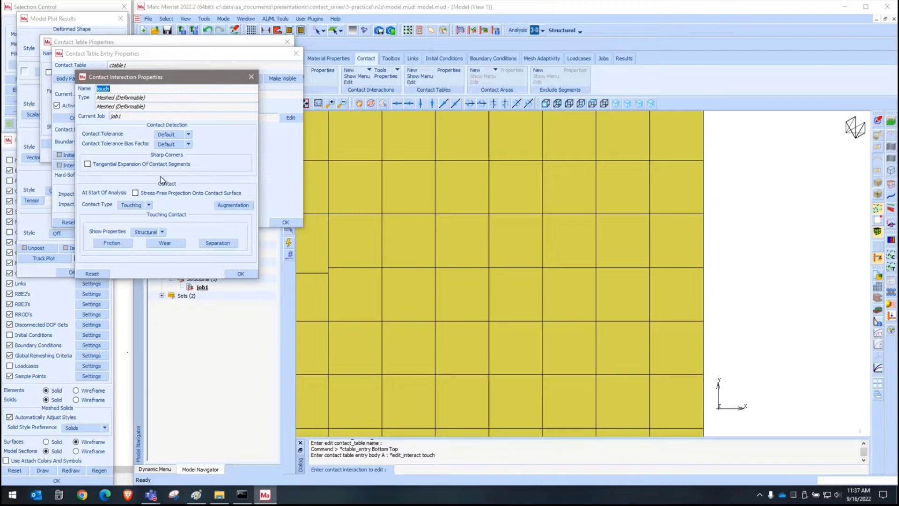
left_click(111, 167)
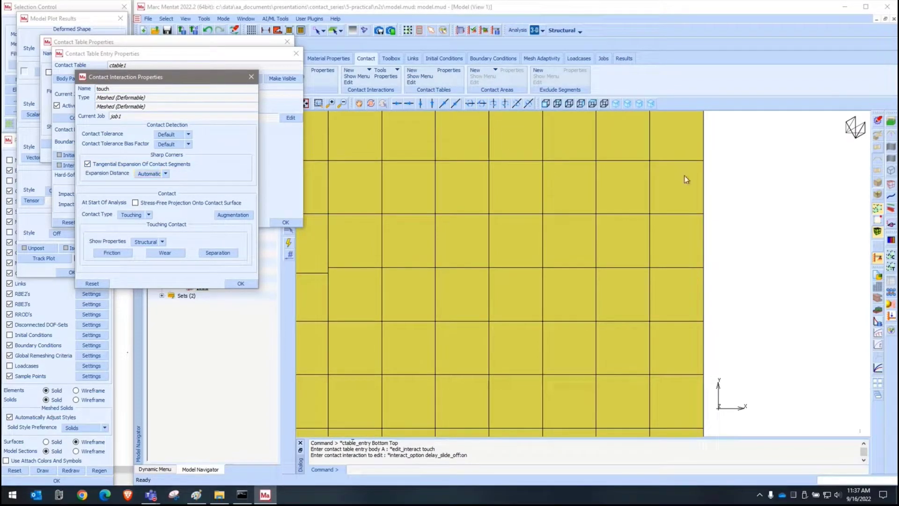
- Set the touch interaction's expansion distance to a User value of 0.015 and close the contact table's properties
left_click(165, 173)
left_click(155, 188)
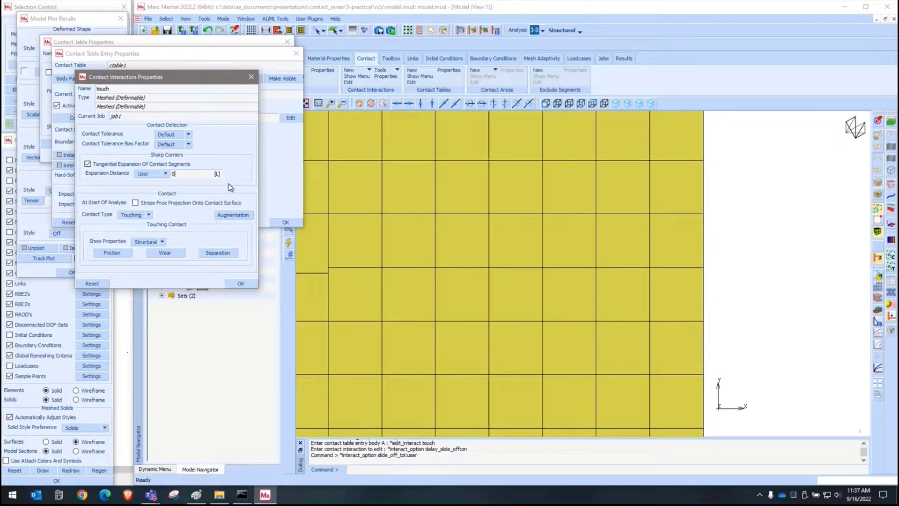
type(".015")
key("Return")
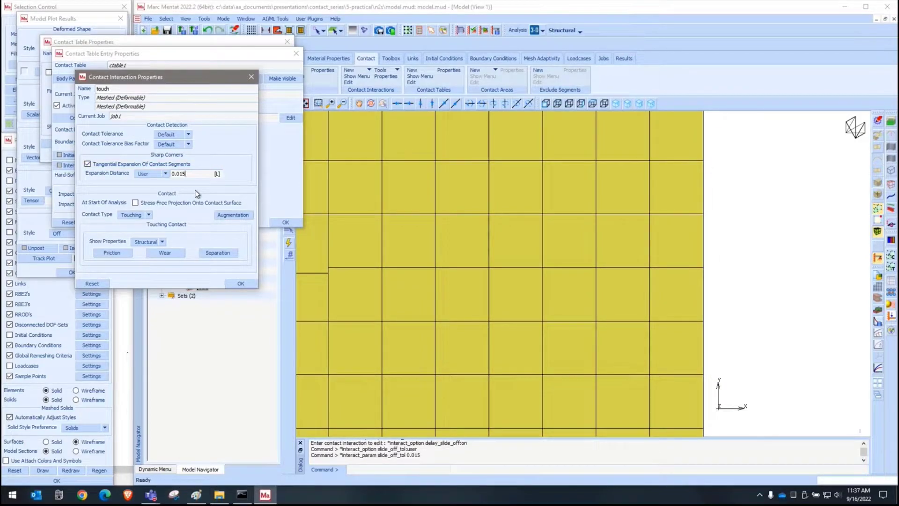
left_click(241, 283)
left_click(285, 223)
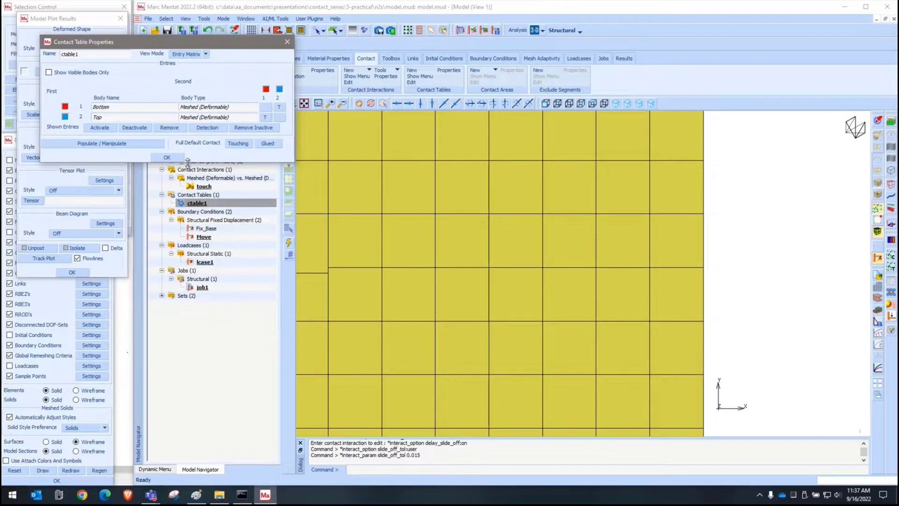
left_click(173, 157)
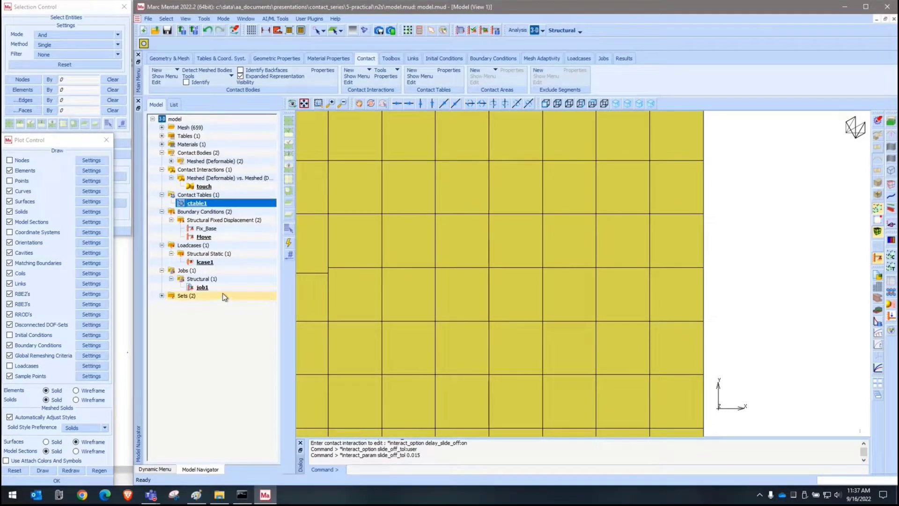
- Save the model and submit job1 to rerun the analysis
right_click(202, 287)
left_click(225, 392)
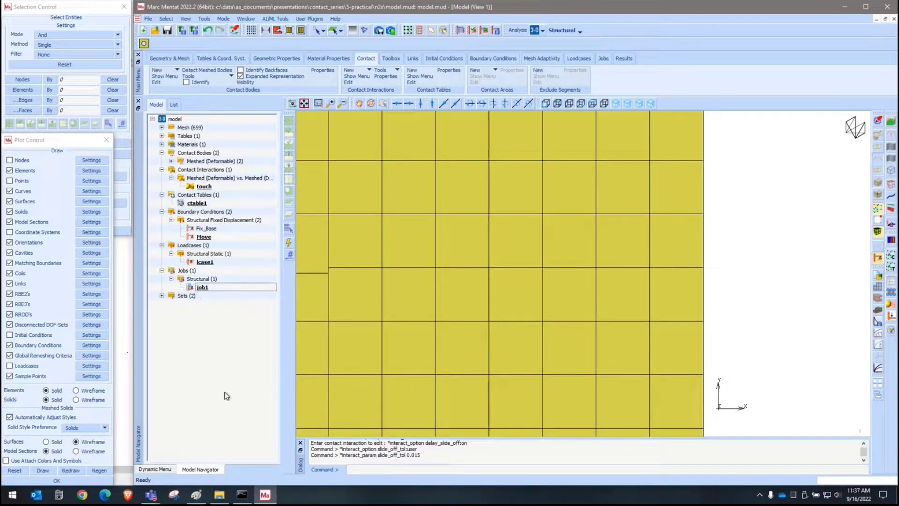
right_click(204, 287)
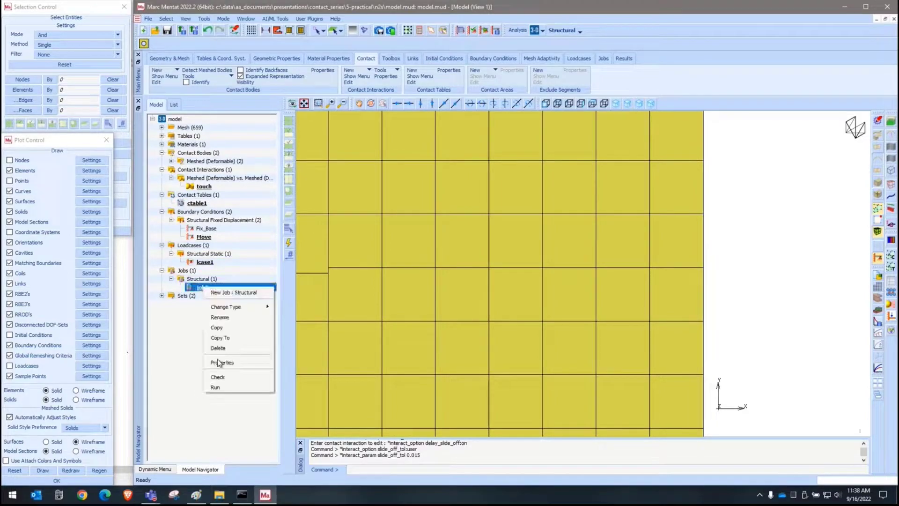
left_click(221, 387)
left_click(283, 234)
left_click(186, 258)
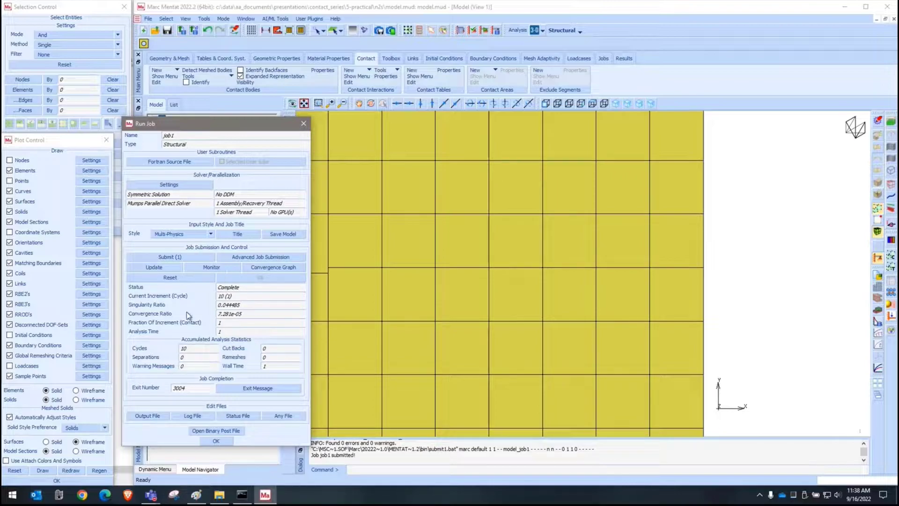
- Open the job's results file and plot Contact Status as contour bands at the last increment
left_click(230, 430)
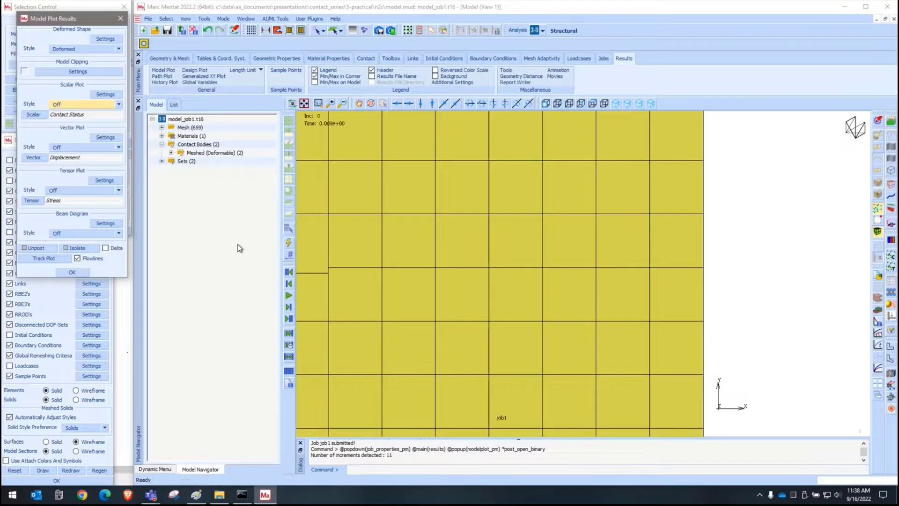
left_click(92, 104)
left_click(86, 115)
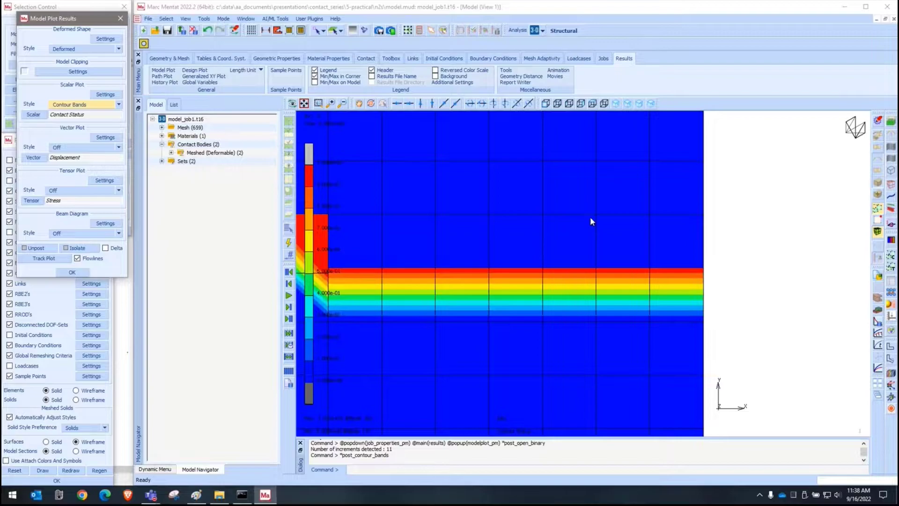
left_click(288, 319)
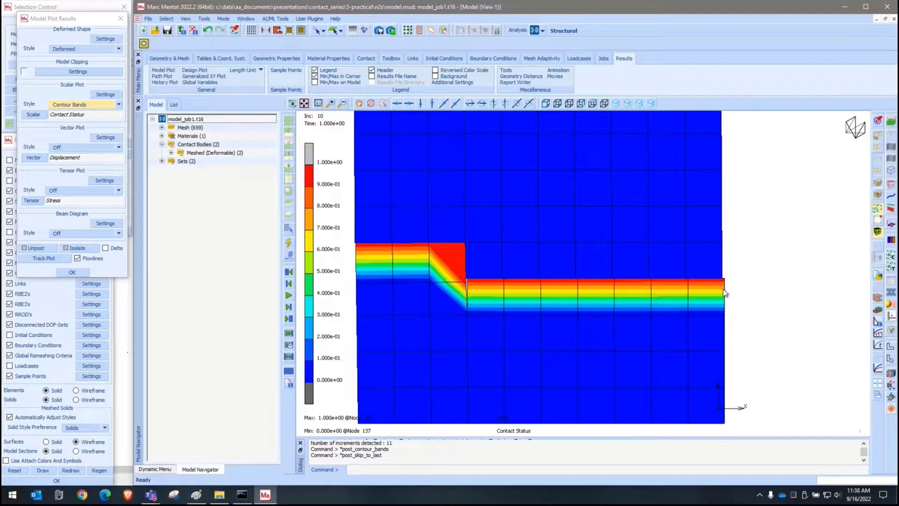
- Examine the contact status at the interface's right end and the separation at the vertical step between the two bodies
scroll(721, 284, "up", 2)
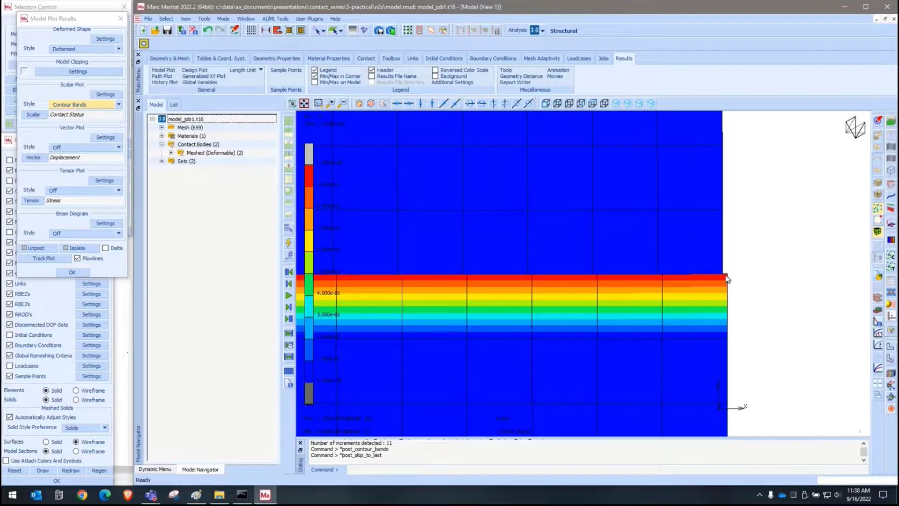
scroll(726, 278, "up", 2)
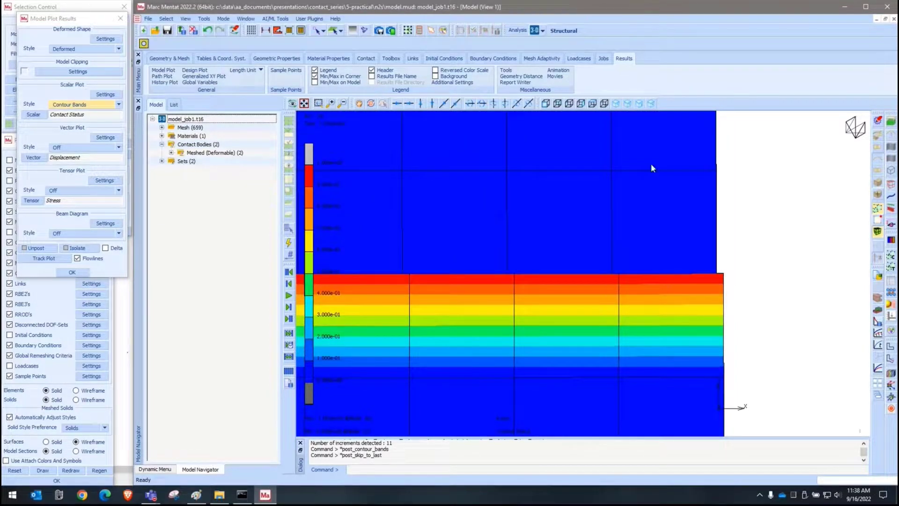
scroll(819, 256, "down", 5)
scroll(524, 266, "up", 4)
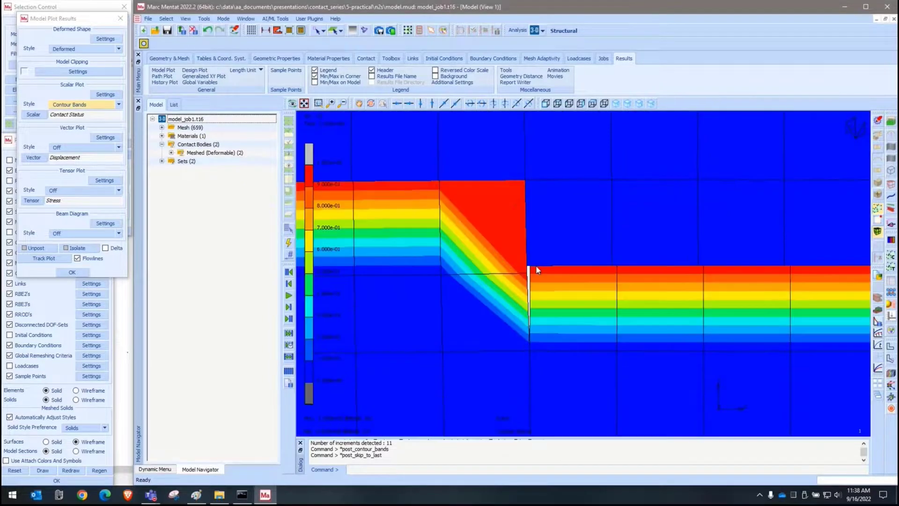
scroll(534, 266, "up", 4)
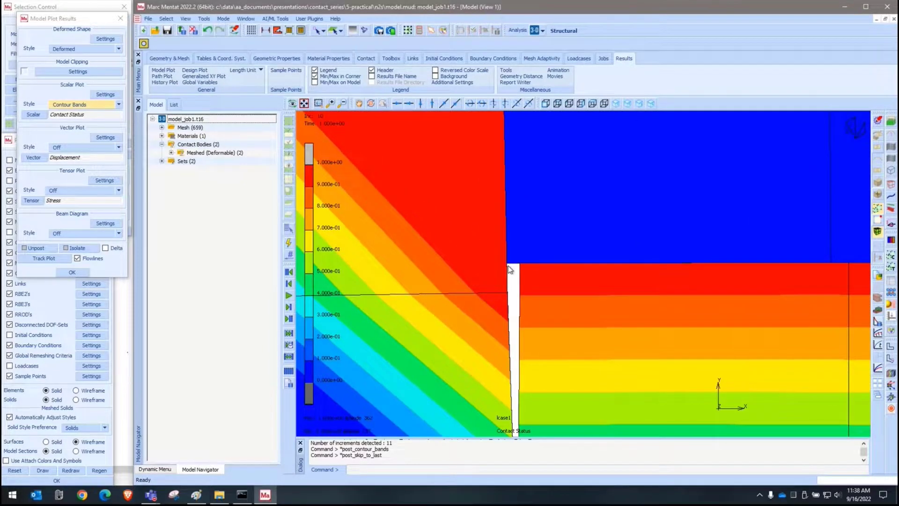
scroll(508, 265, "down", 3)
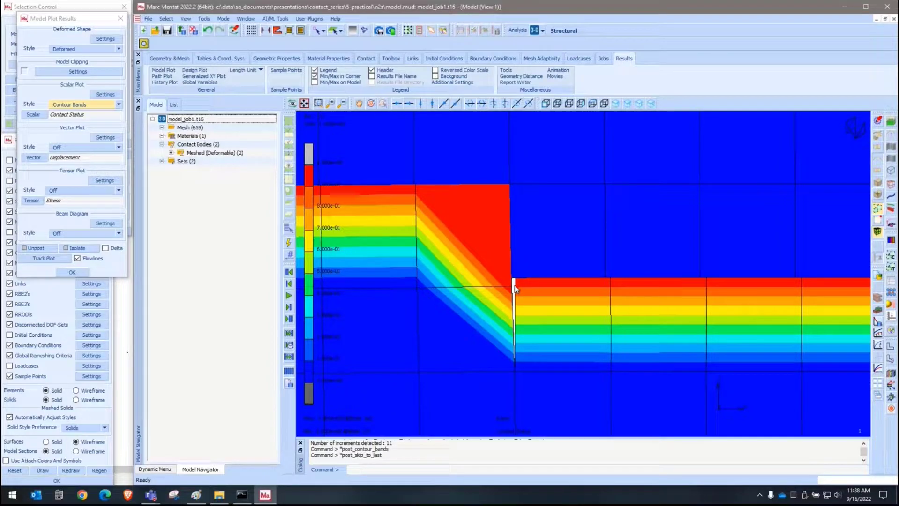
scroll(514, 288, "up", 3)
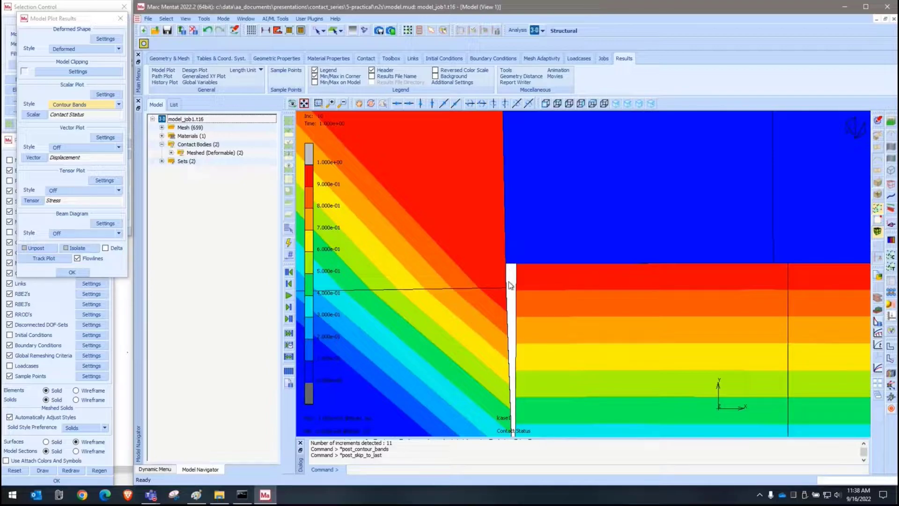
scroll(509, 309, "down", 3)
scroll(547, 234, "down", 2)
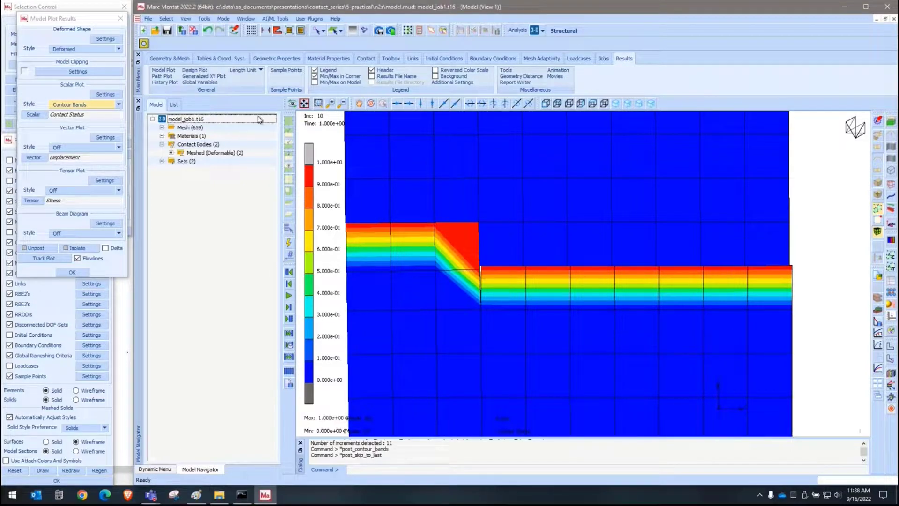
- Close the results file and disable tangential expansion of contact segments in the touch interaction of ctable1's Bottom–Top entry
left_click(193, 31)
double_click(197, 203)
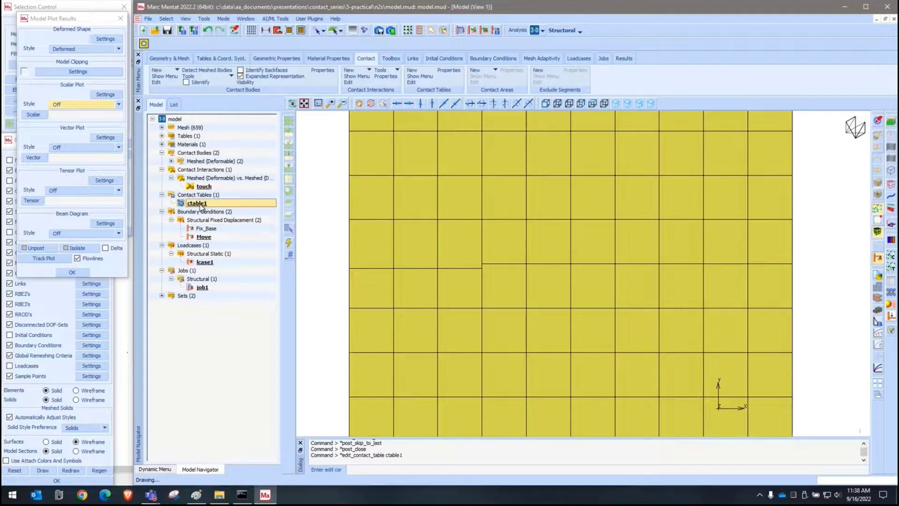
left_click(281, 111)
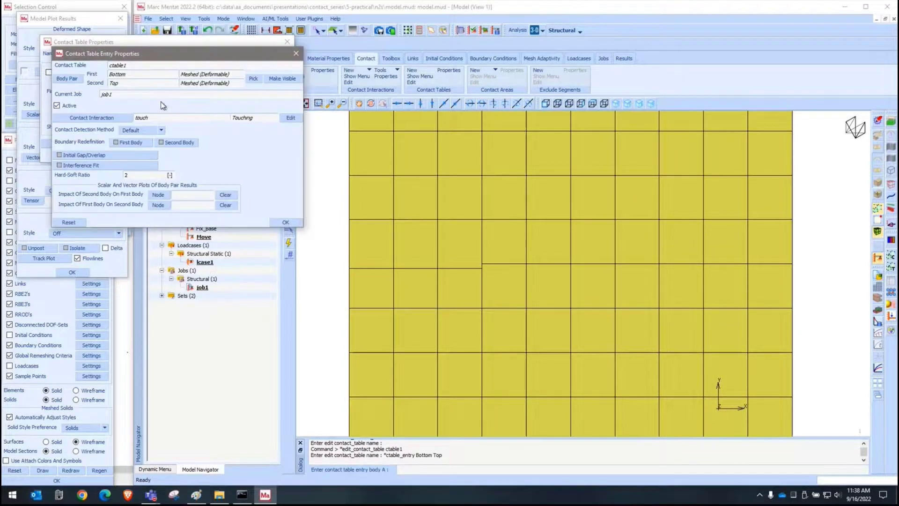
left_click(287, 118)
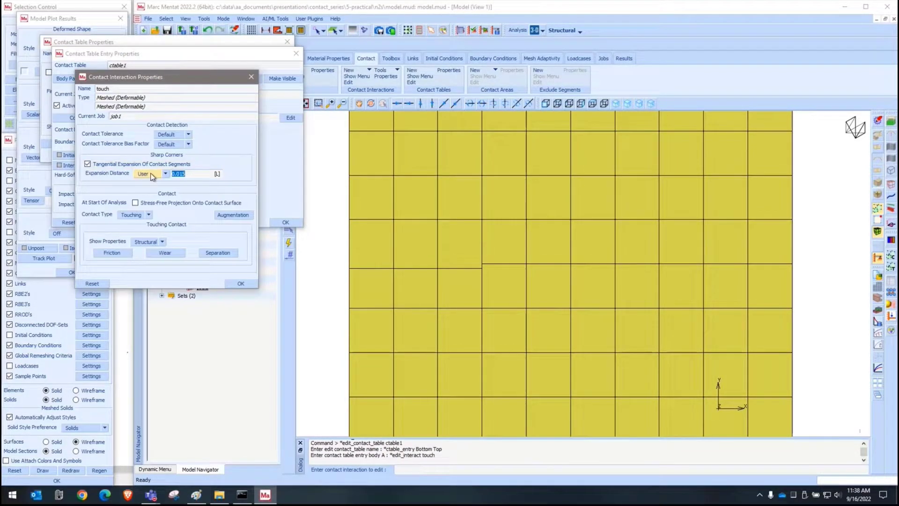
left_click(108, 167)
key("Escape")
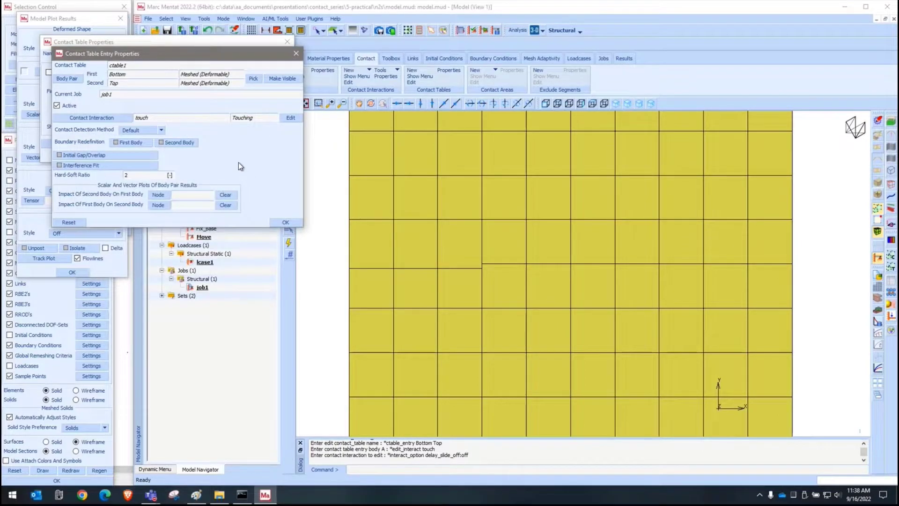
key("Escape")
key("Escape")
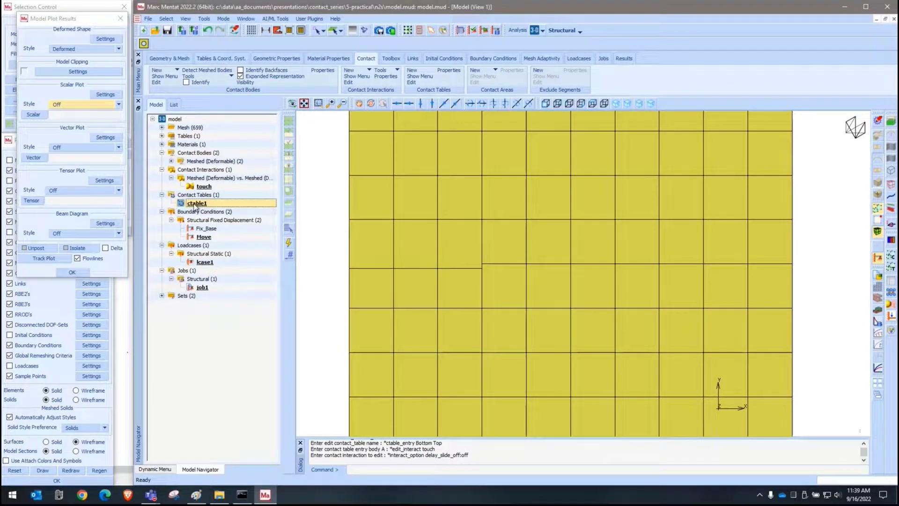
- Set the contact detection method of ctable1's Bottom–Top entry to Second->First and close the contact table's properties
double_click(196, 205)
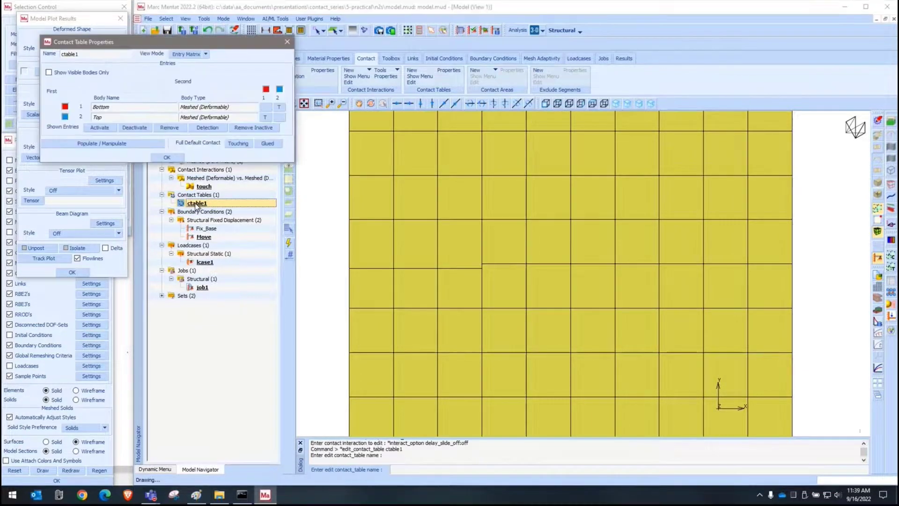
left_click(283, 113)
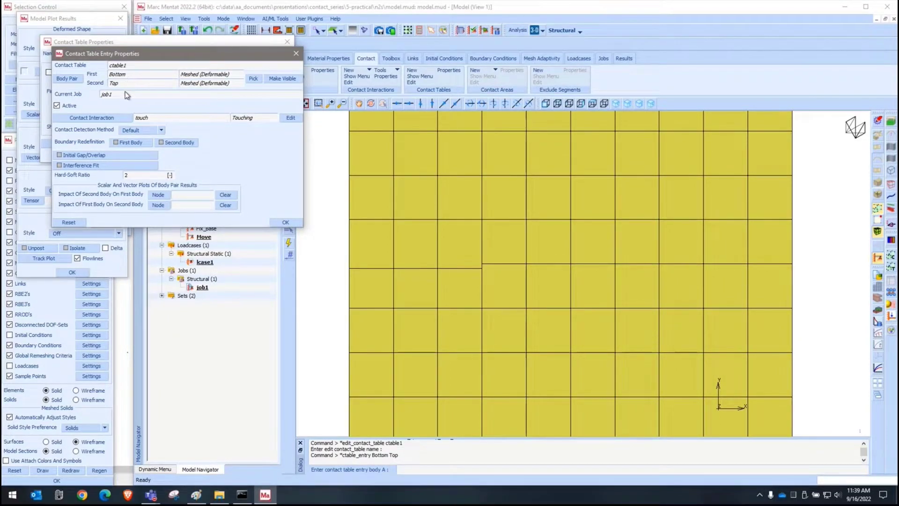
left_click(160, 130)
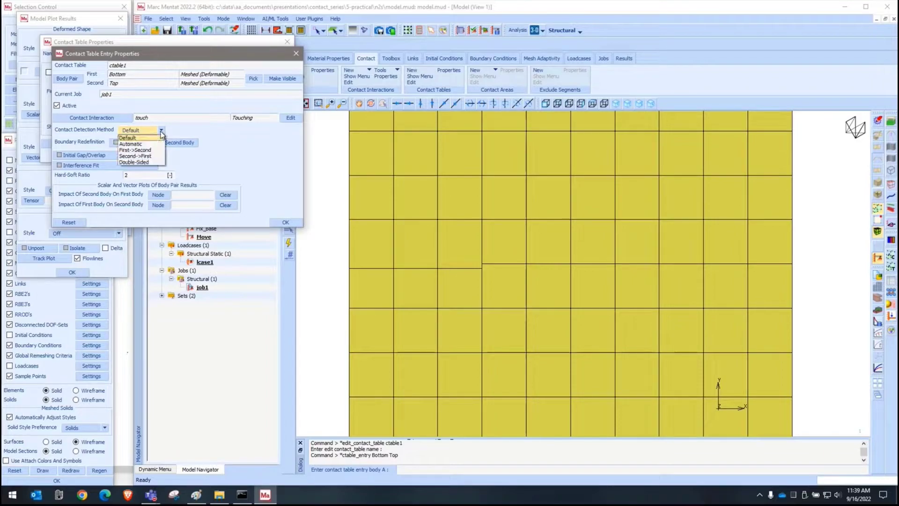
left_click(142, 156)
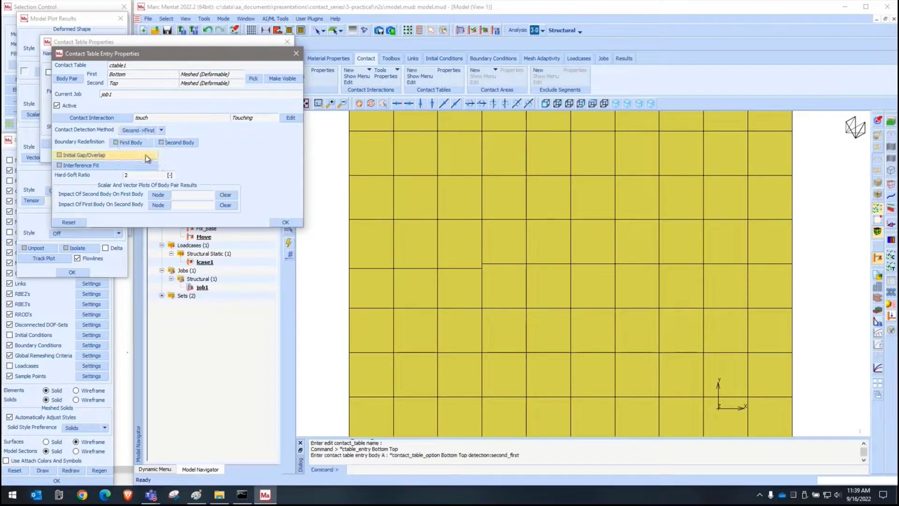
right_click(242, 159)
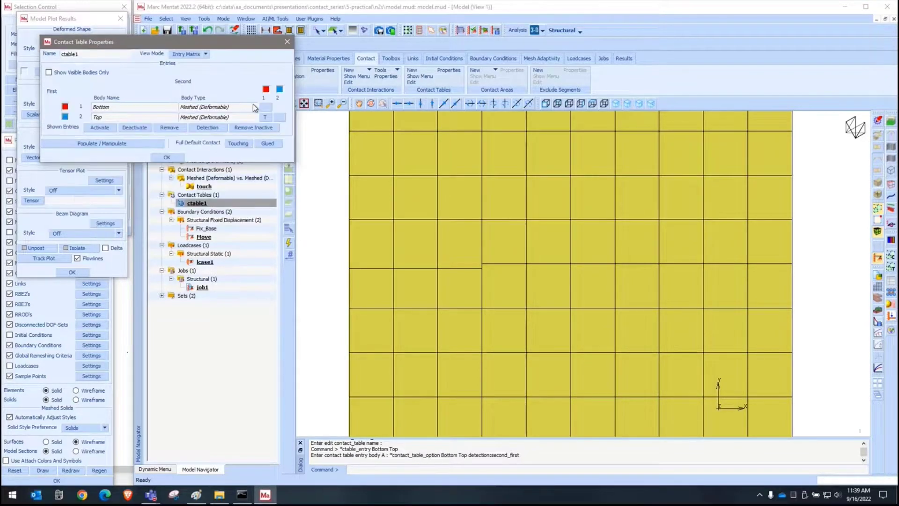
right_click(279, 106)
right_click(201, 286)
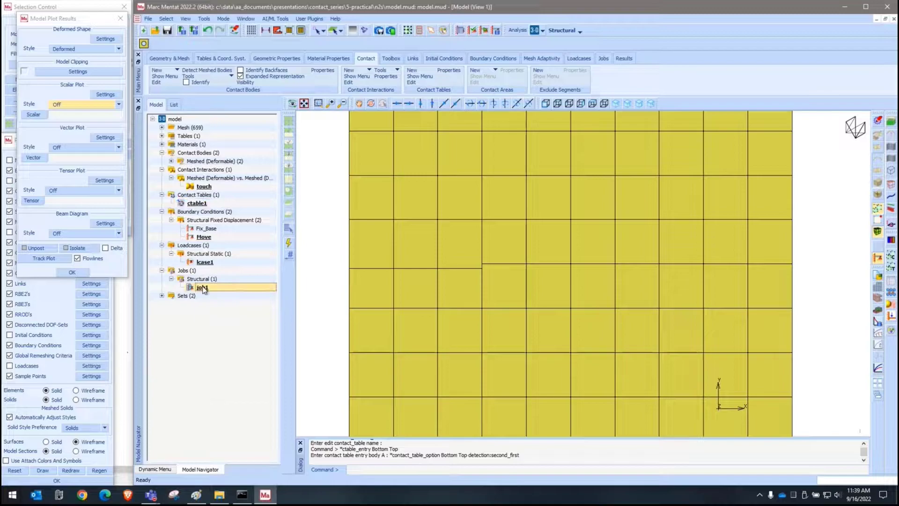
left_click(233, 382)
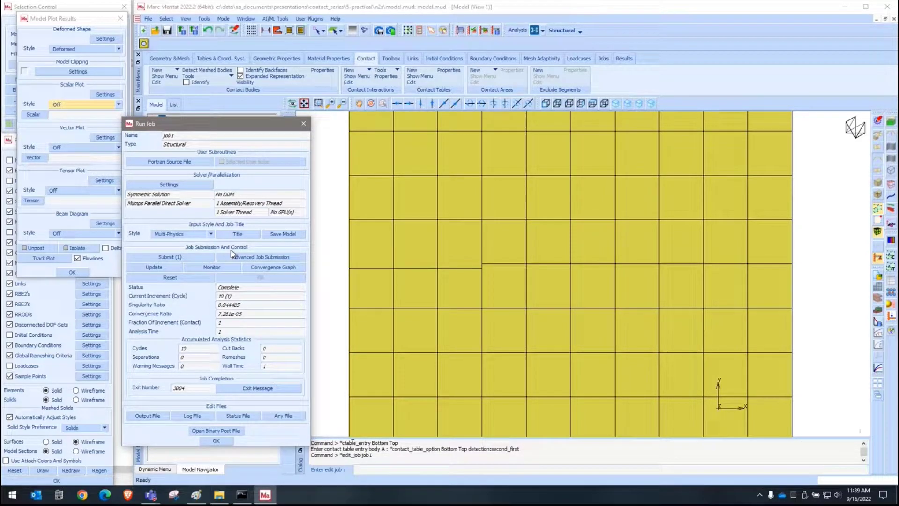
key("Escape")
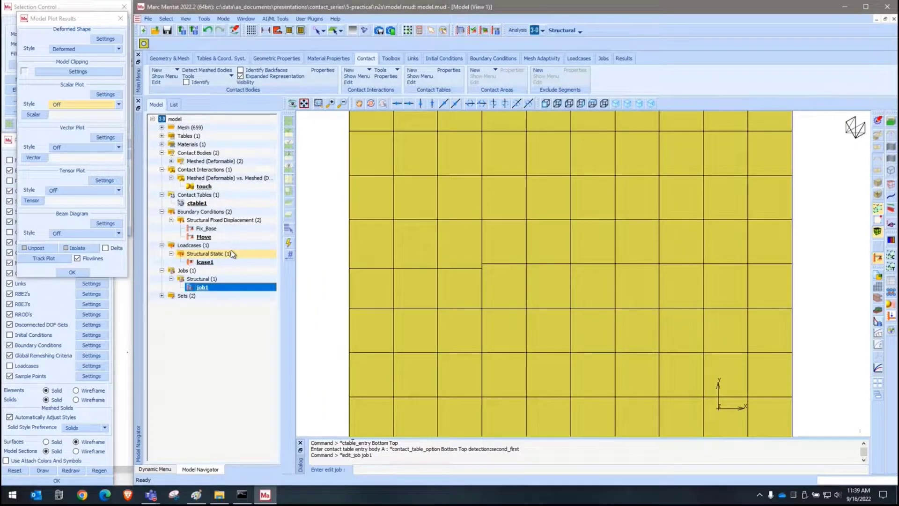
- Check the touch interaction's settings, set ctable1's Bottom–Top contact detection method back to Default, and close the table's properties
double_click(197, 203)
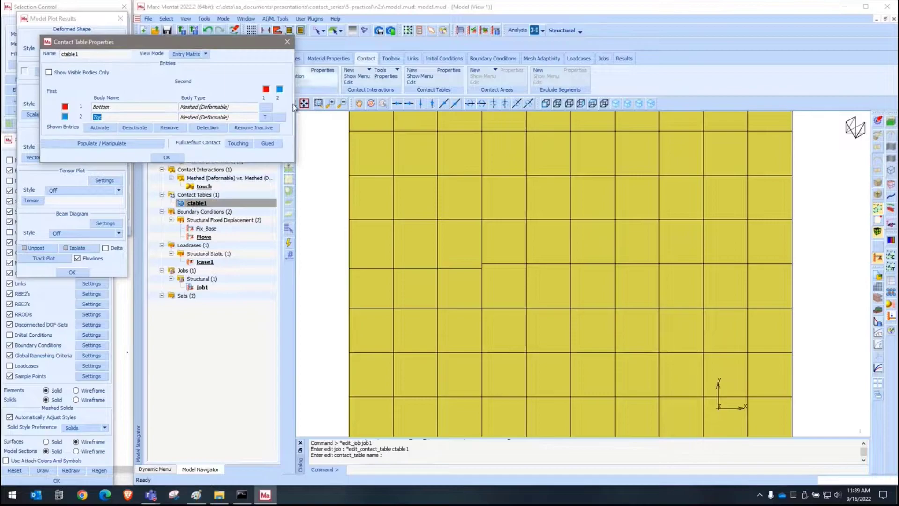
left_click(265, 117)
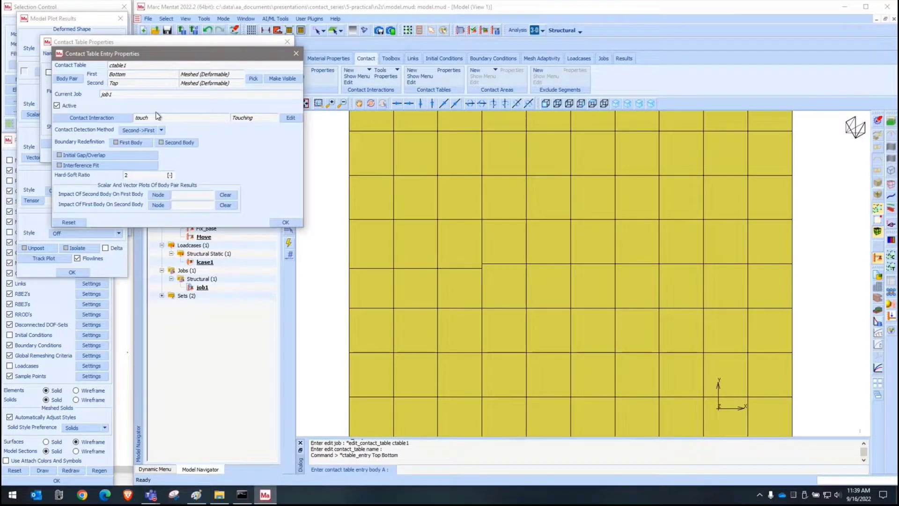
left_click(291, 117)
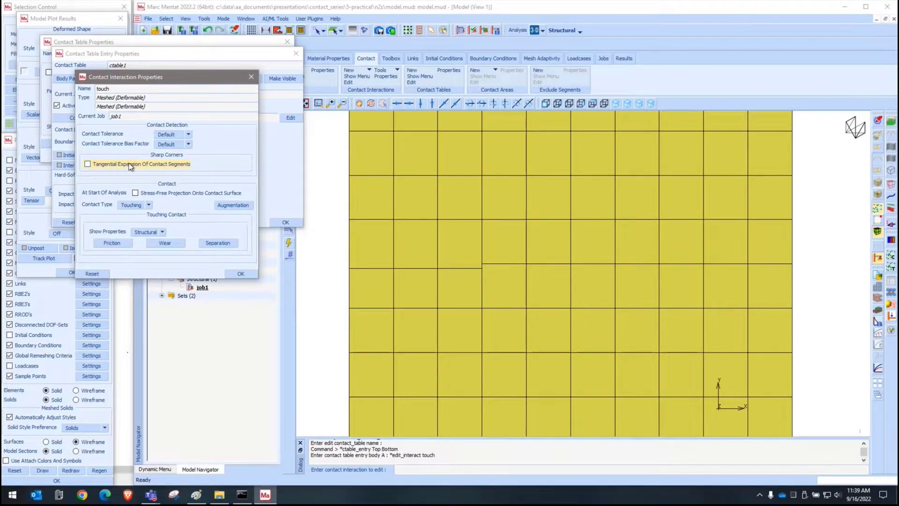
key("Escape")
left_click(157, 131)
left_click(134, 138)
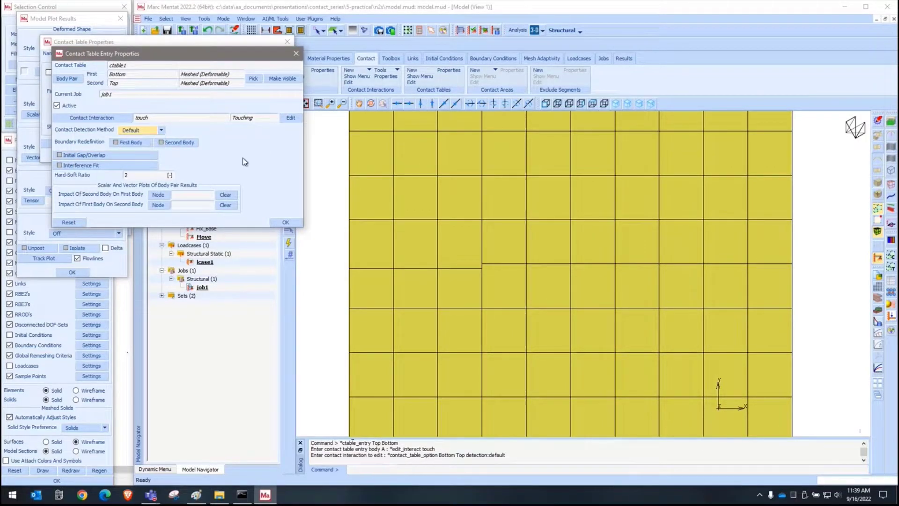
key("Escape")
left_click(167, 157)
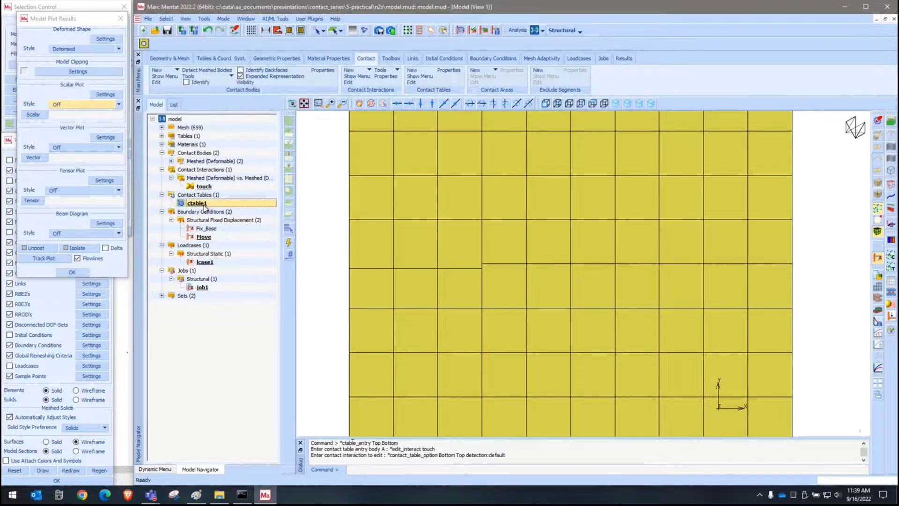
- Duplicate the contact table ctable1 and the contact interaction touch
right_click(203, 206)
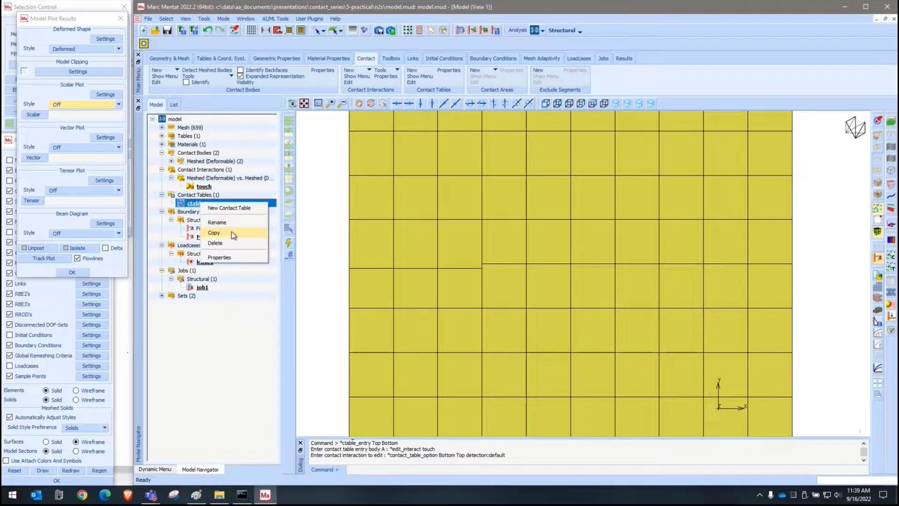
left_click(231, 231)
right_click(210, 187)
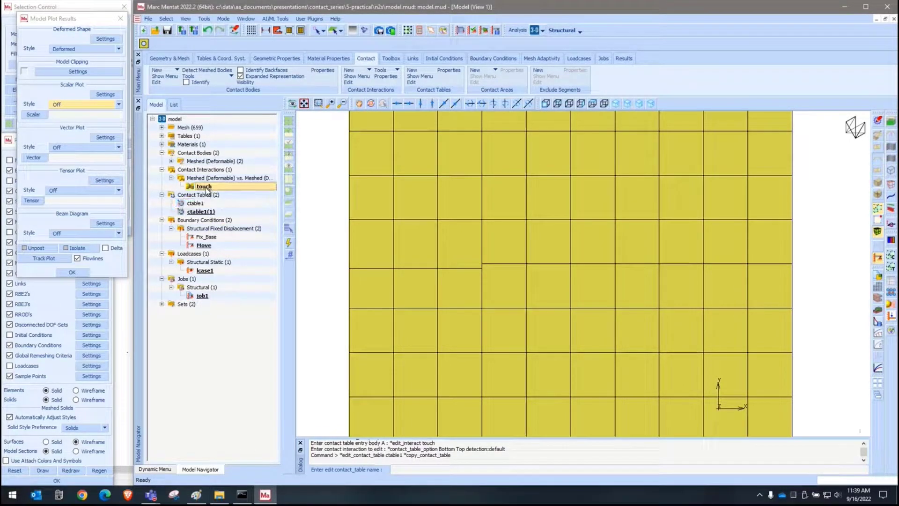
left_click(232, 227)
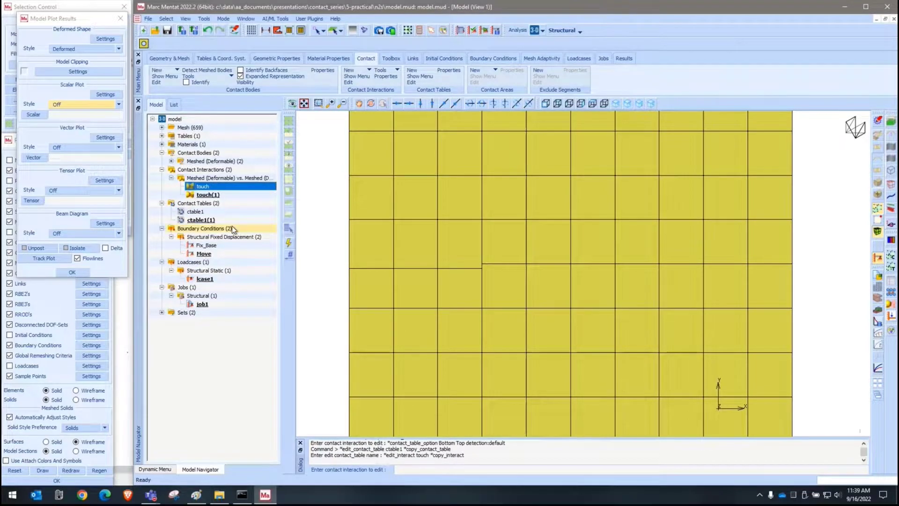
- Rename the copied contact interaction touch(1) as _touch_2 and close its properties
left_click(210, 195)
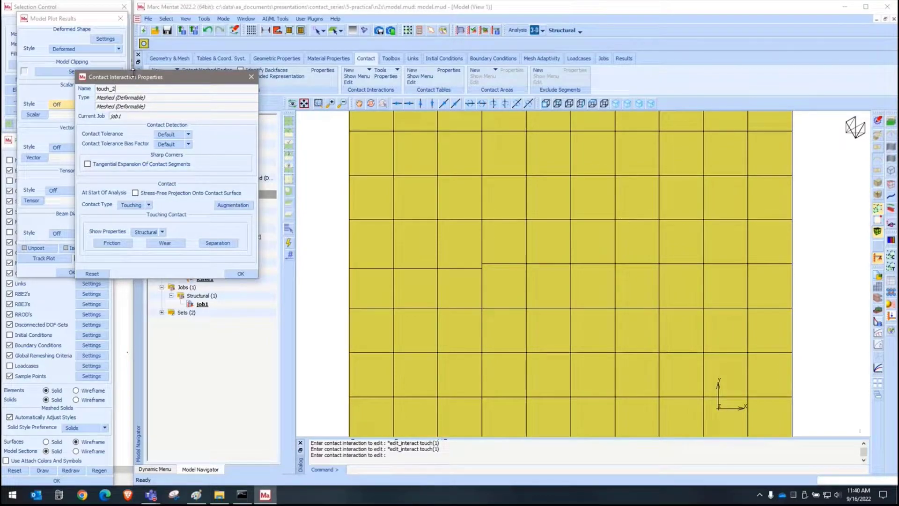
type("_")
key("Return")
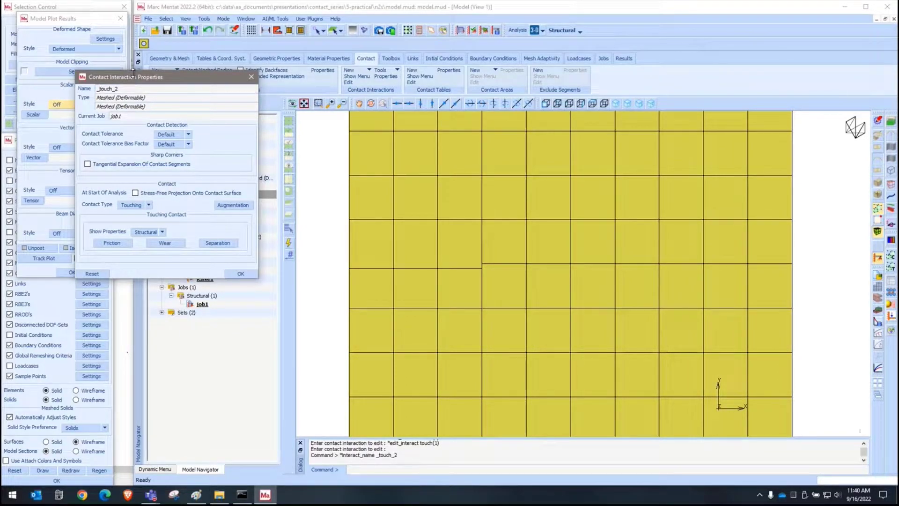
left_click(240, 274)
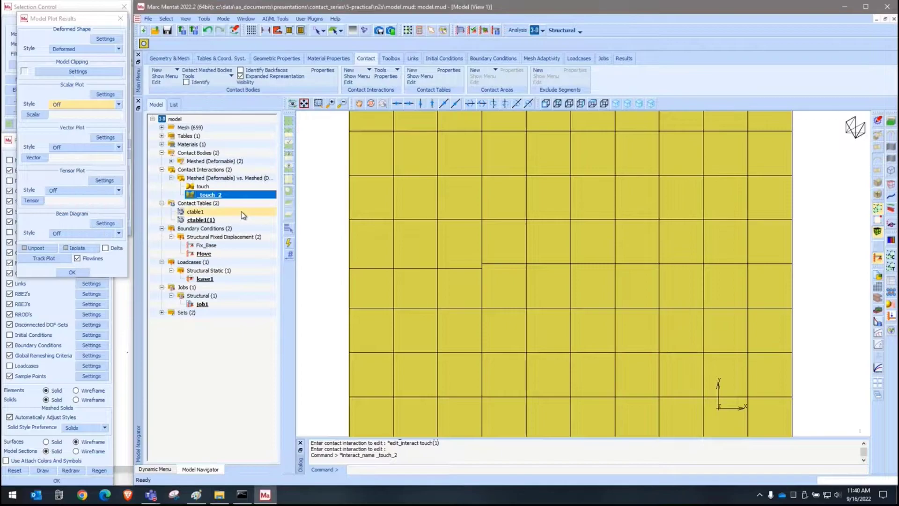
- Open the properties of the copied contact table ctable1(1) and rename it as ctable2
double_click(200, 219)
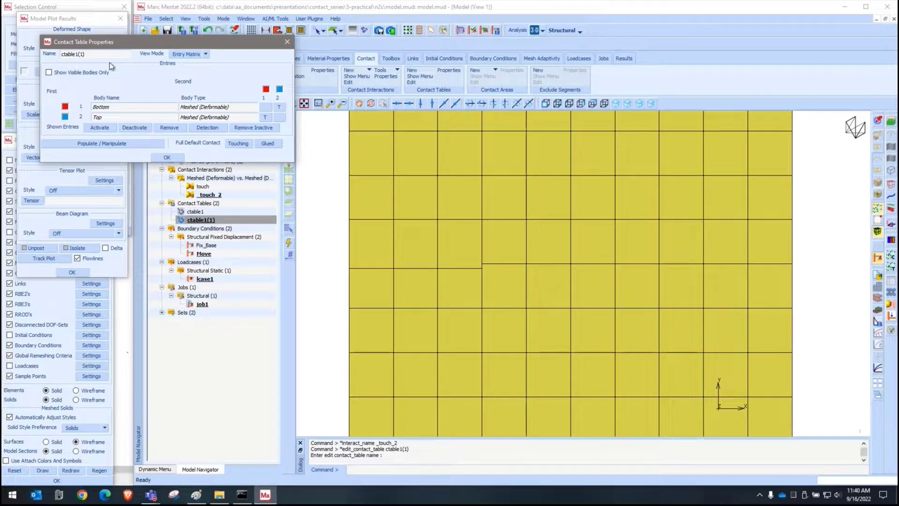
key("BackSpace")
key("BackSpace")
key("BackSpace")
key("BackSpace")
type("2")
key("Return")
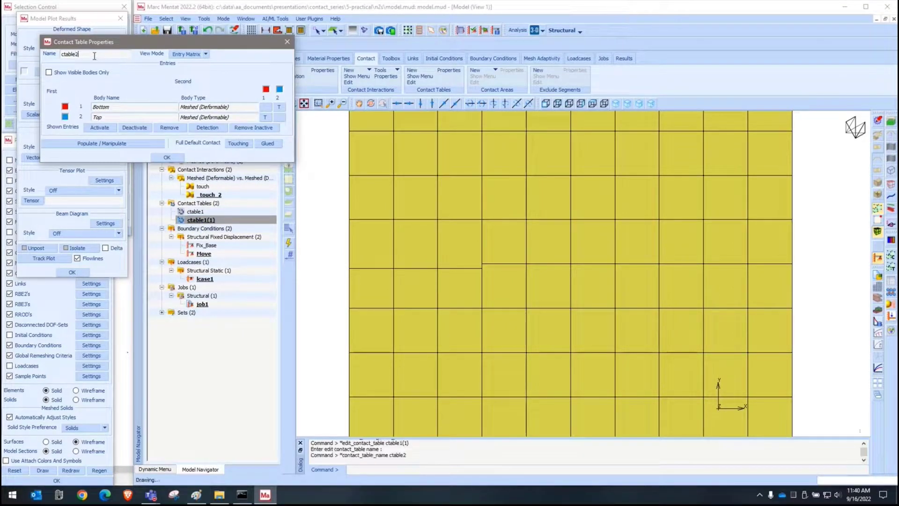
- Set the contact detection method of ctable2's Bottom–Top entry to Second->First and close the contact table's properties
left_click(280, 108)
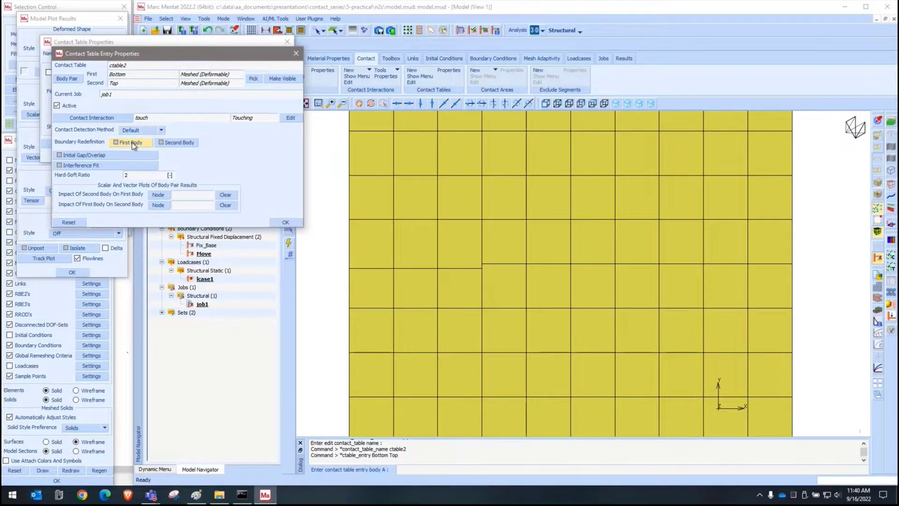
left_click(141, 131)
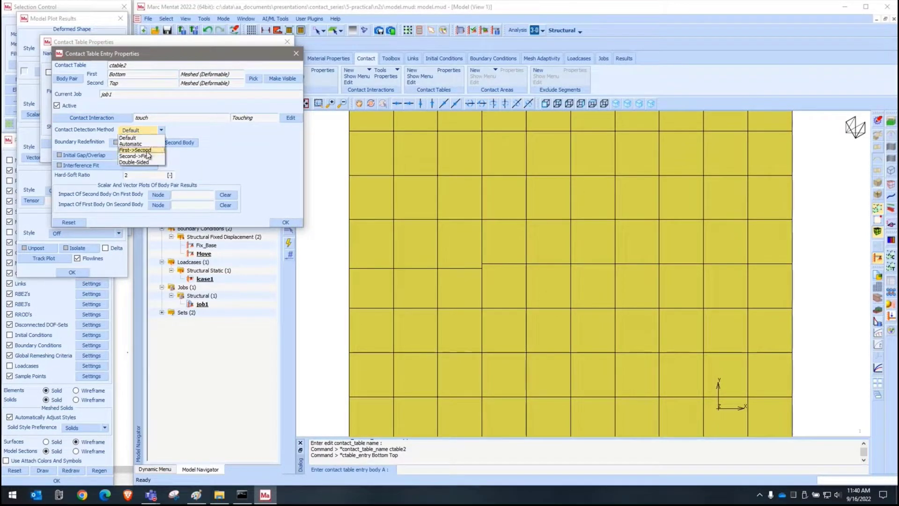
left_click(147, 159)
left_click(285, 222)
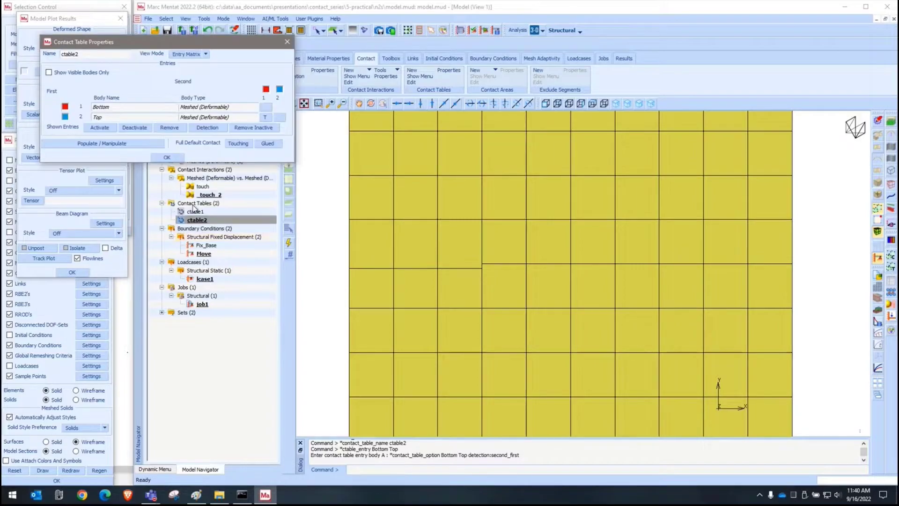
left_click(284, 180)
- Duplicate the loadcase lcase1 and rename the copy as lcase2
right_click(206, 280)
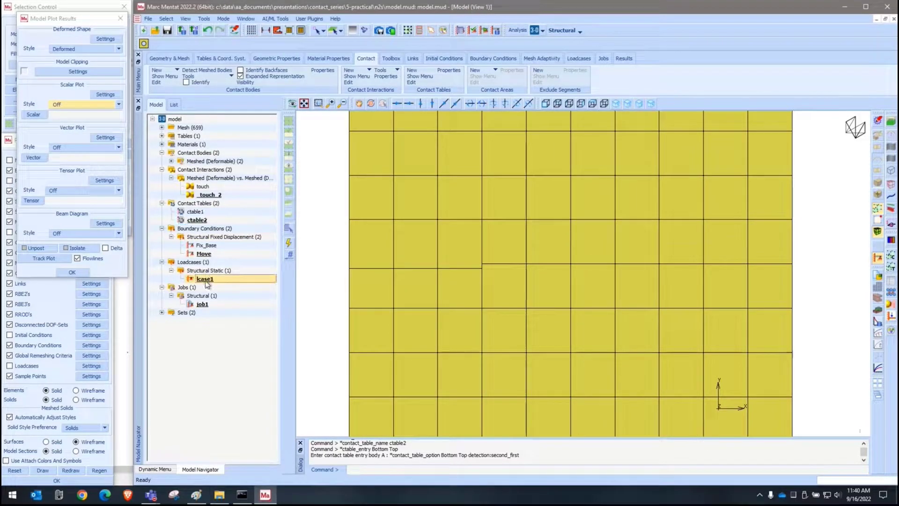
left_click(218, 320)
double_click(208, 287)
key("BackSpace")
key("BackSpace")
key("BackSpace")
type("2")
key("Return")
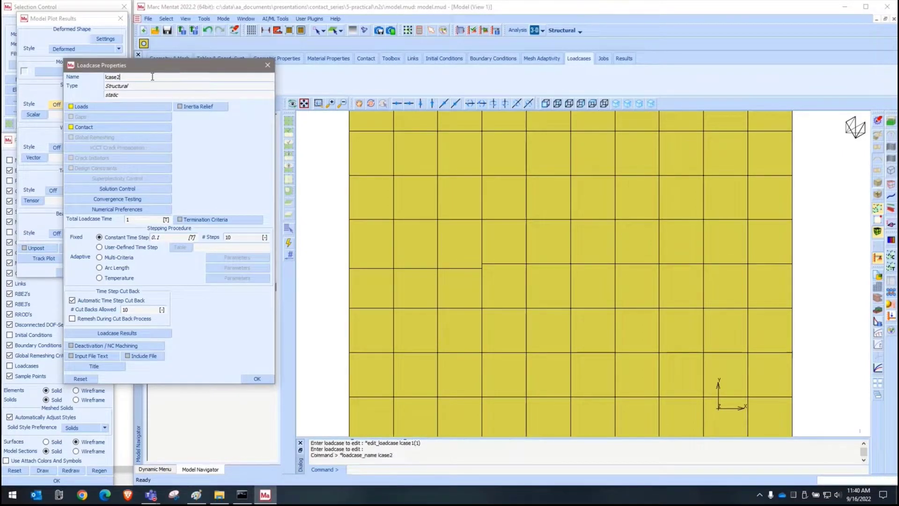
- Assign the contact table ctable2 to loadcase lcase2 and close the loadcase properties
left_click(112, 127)
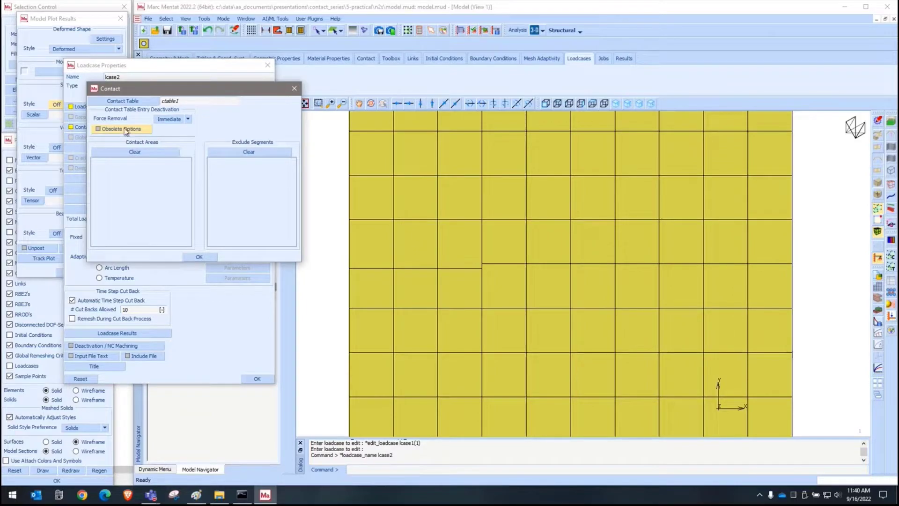
left_click(138, 104)
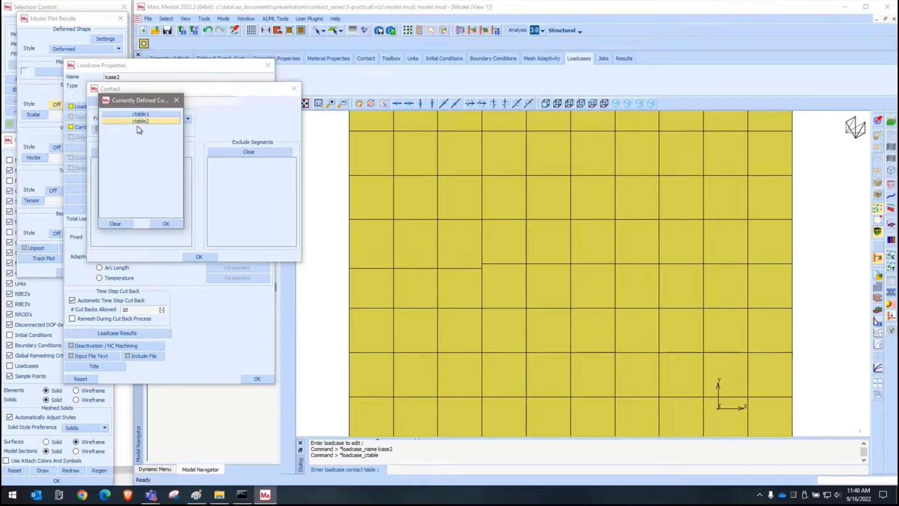
left_click(140, 124)
left_click(199, 257)
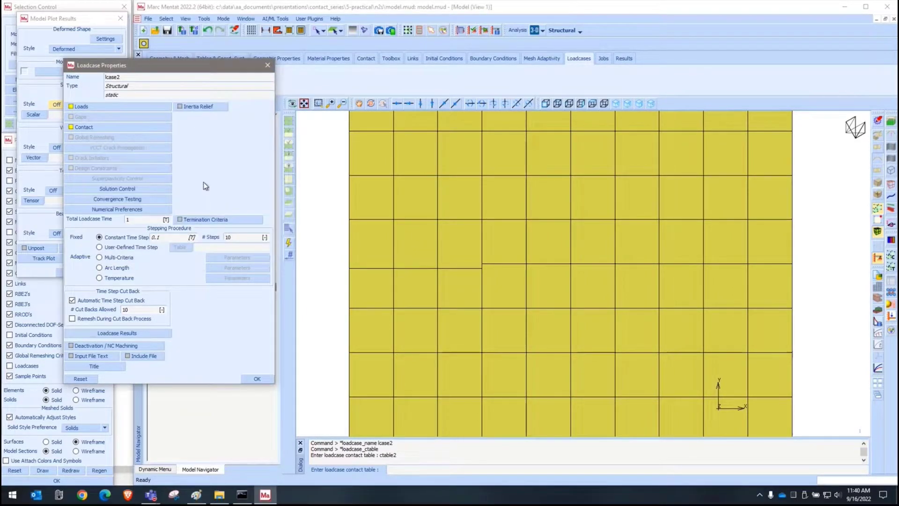
left_click(257, 379)
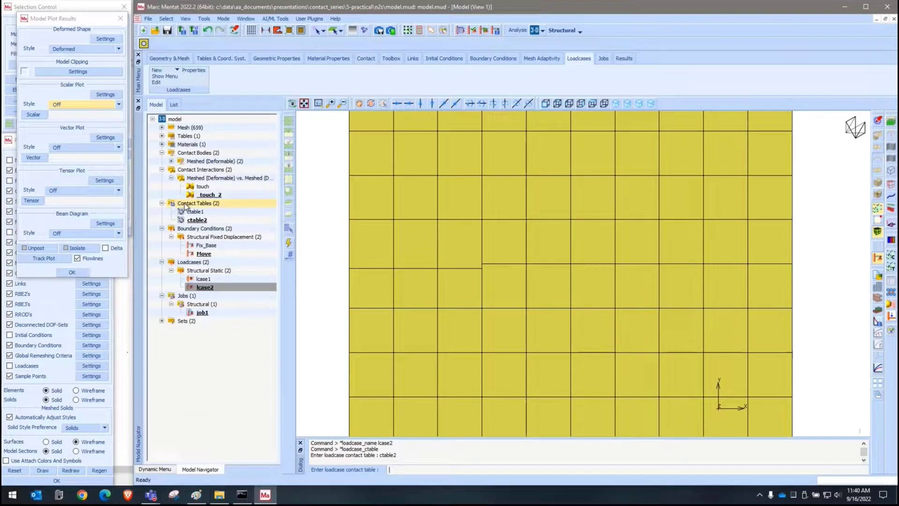
- Duplicate the structural job job1 and rename the copy as job2
right_click(212, 314)
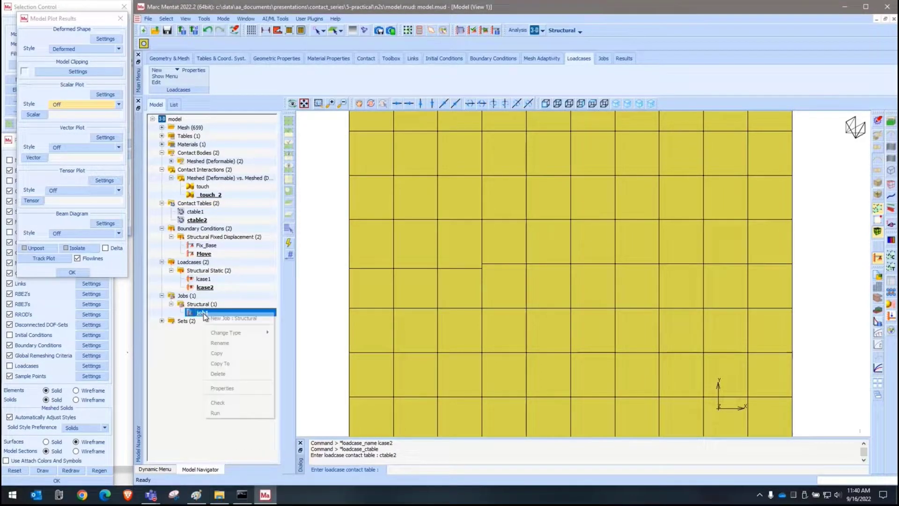
left_click(232, 355)
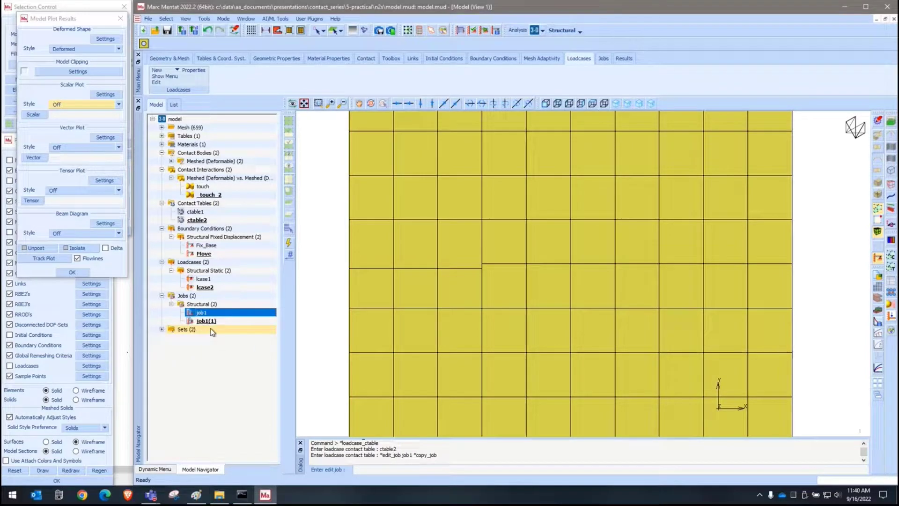
double_click(206, 321)
key("BackSpace")
key("BackSpace")
key("BackSpace")
key("BackSpace")
type("2")
key("Return")
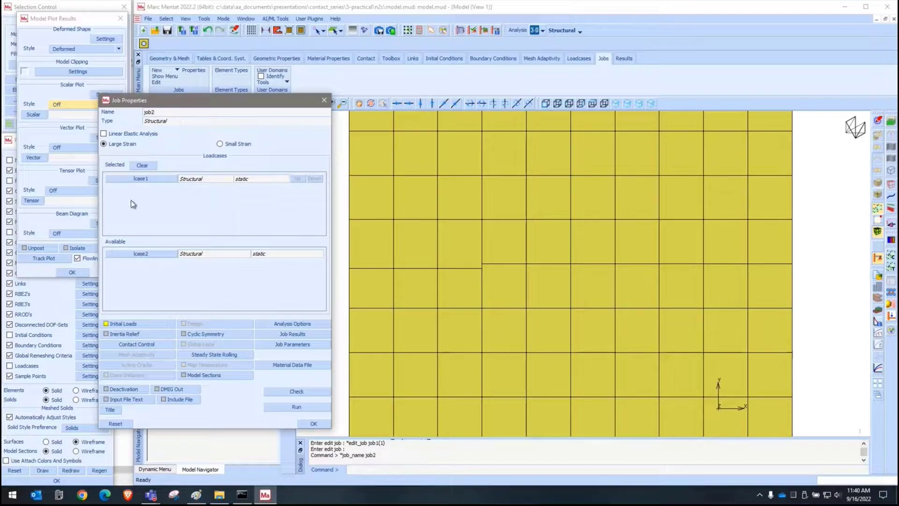
- Set the initial contact table of job2 to ctable2 in its contact control settings
left_click(136, 343)
left_click(133, 184)
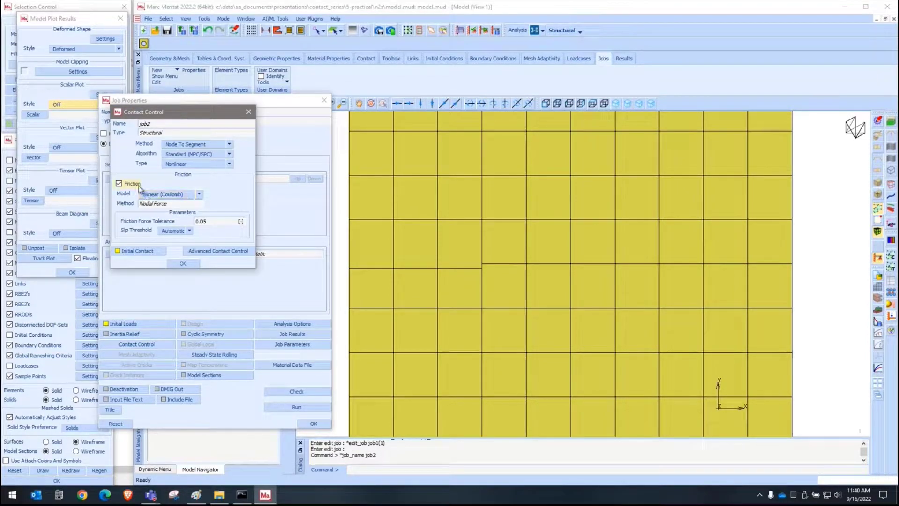
left_click(140, 251)
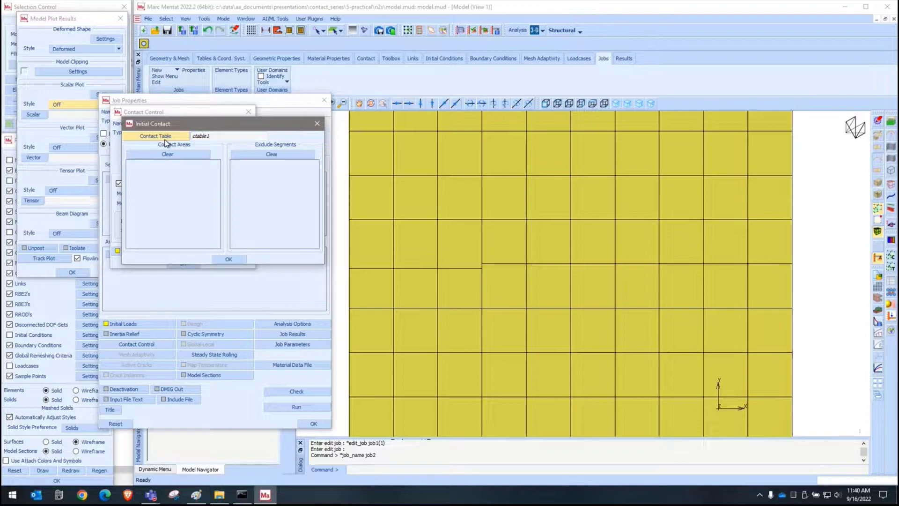
left_click(164, 139)
left_click(59, 37)
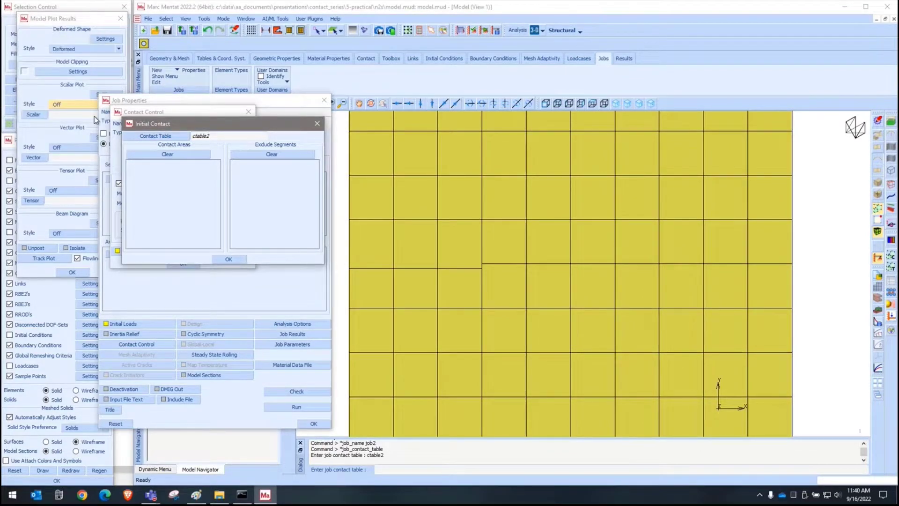
left_click(228, 259)
left_click(183, 263)
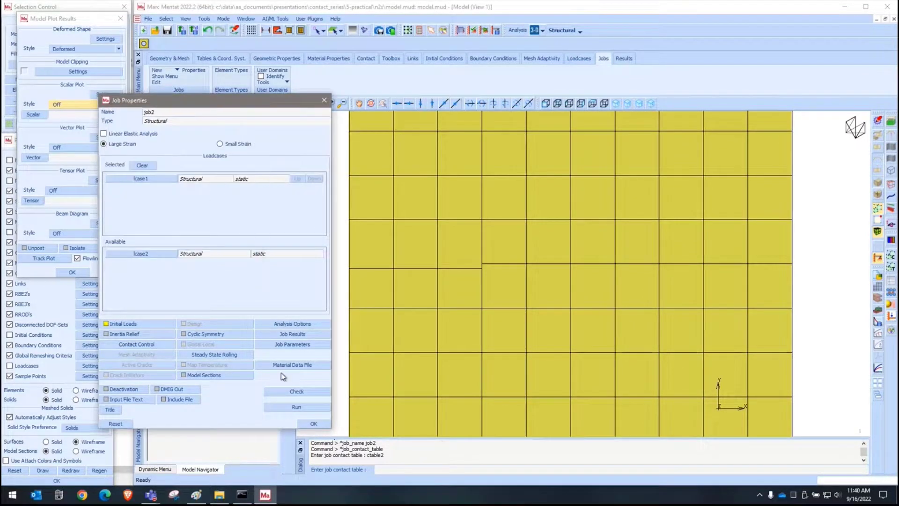
- Save the model and submit job2 for analysis
left_click(304, 407)
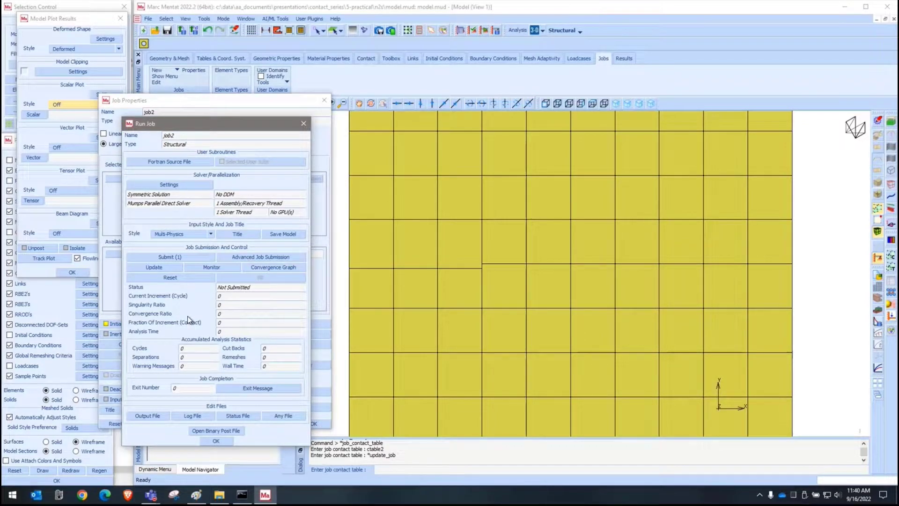
left_click(281, 233)
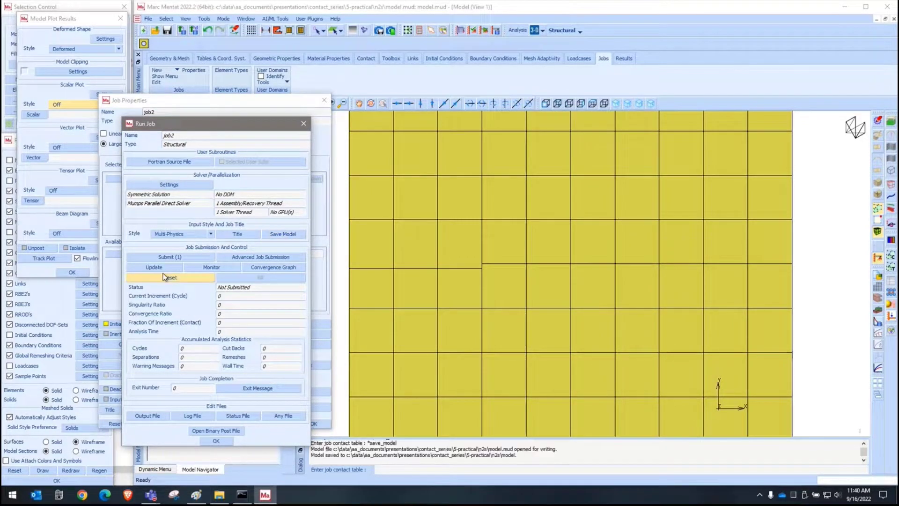
left_click(173, 260)
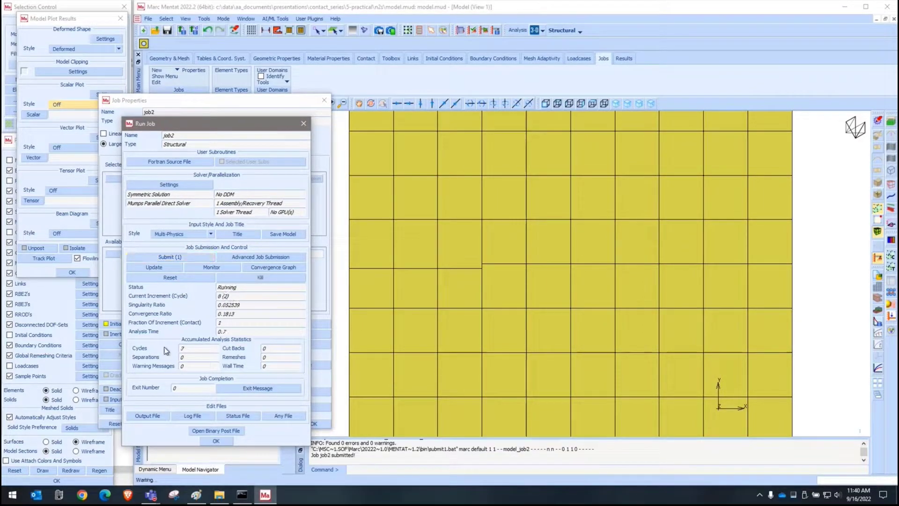
- Open job2's results file and plot Contact Status as contour bands at the last increment
left_click(228, 430)
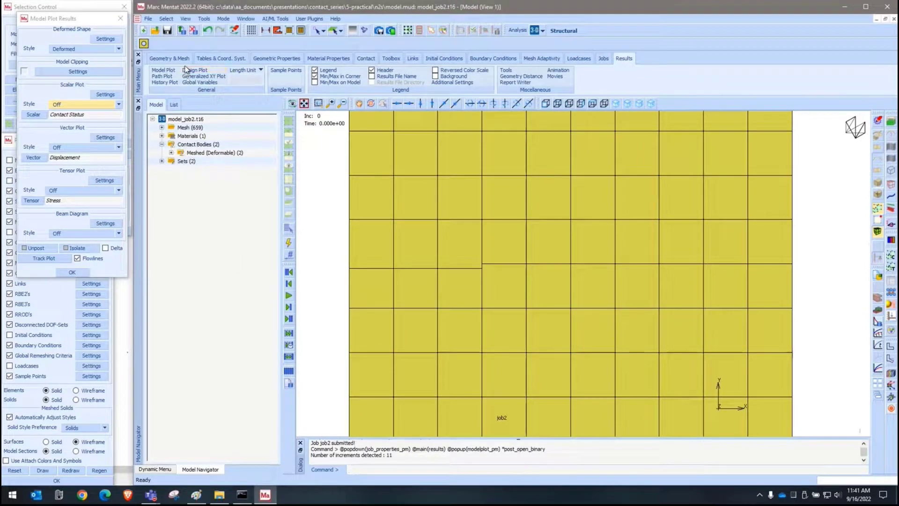
left_click(84, 104)
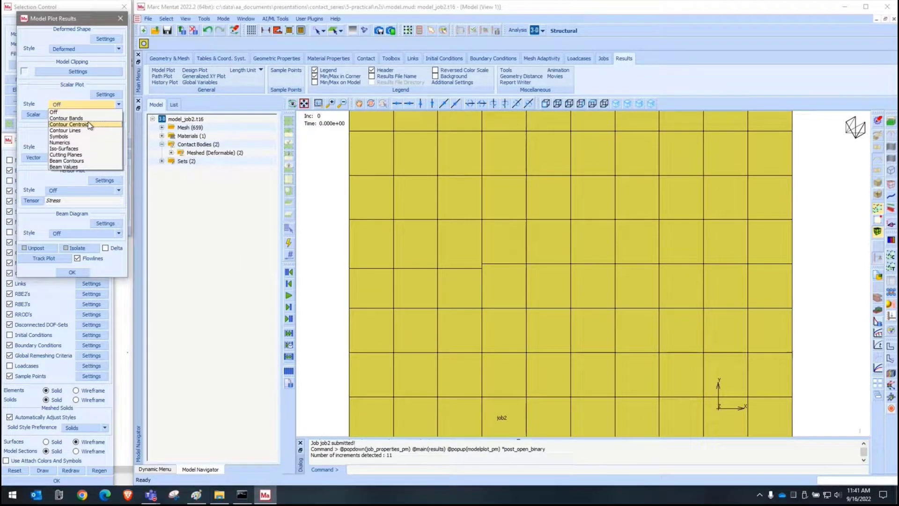
left_click(66, 118)
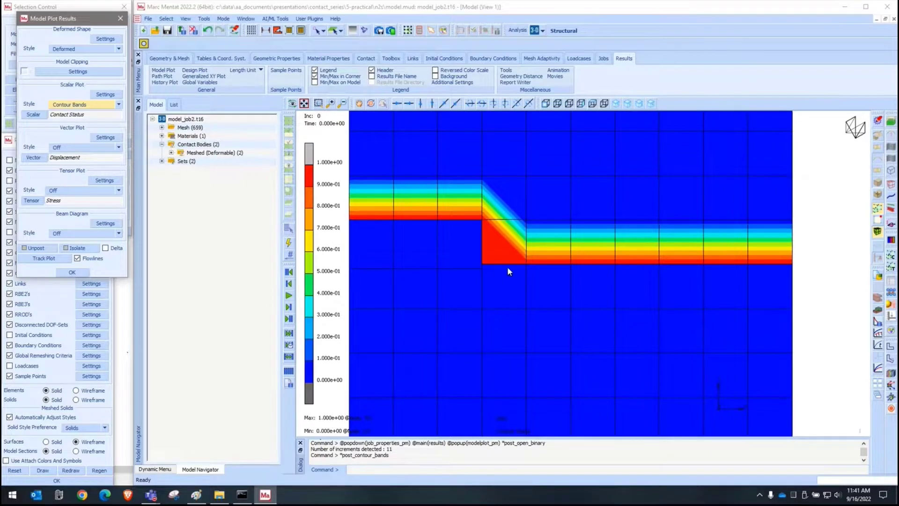
left_click(289, 318)
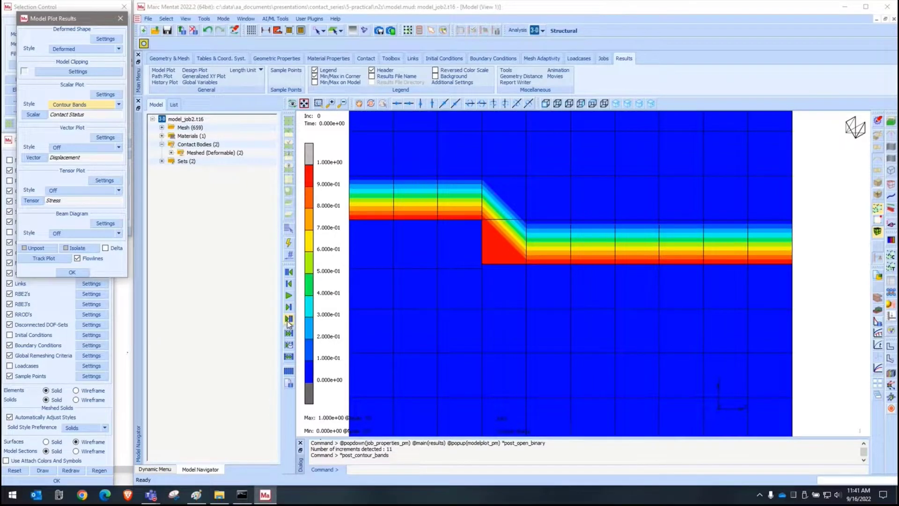
- Examine the contact status and the deformed mesh around the step corner between the two bodies
scroll(490, 266, "up", 5)
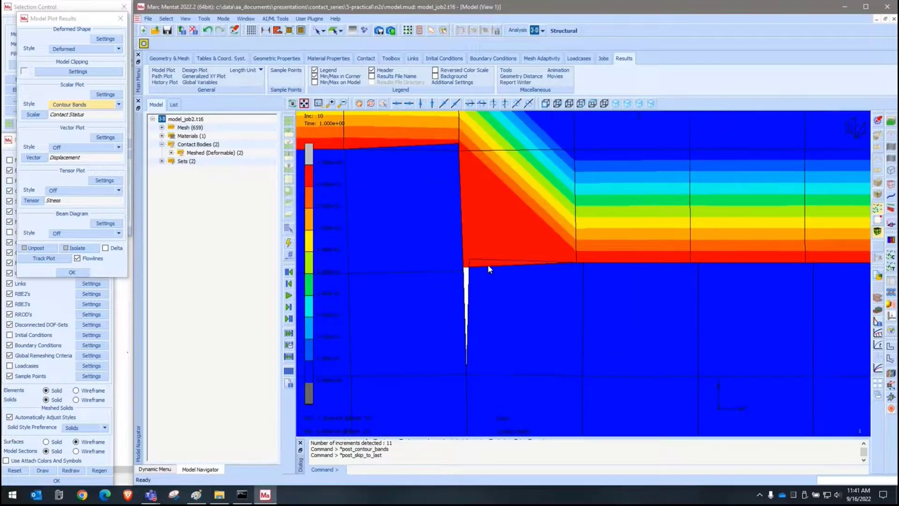
scroll(502, 329, "down", 6)
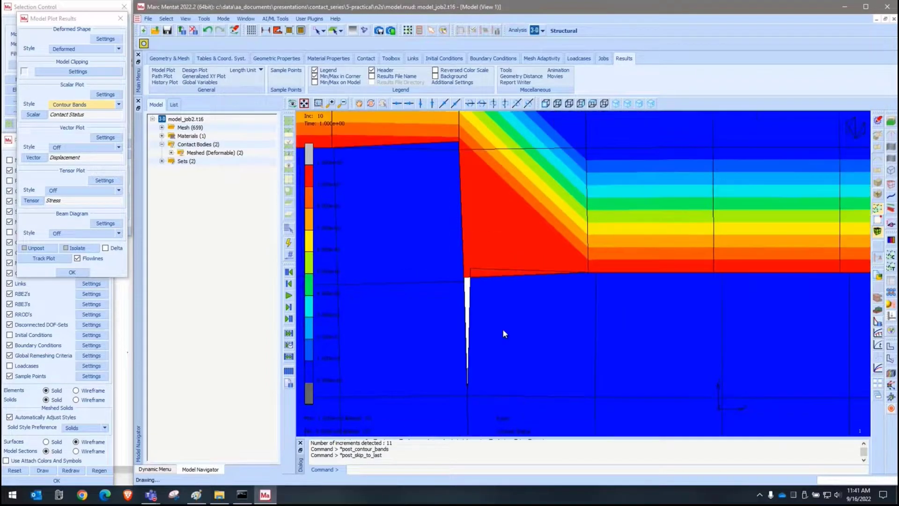
scroll(478, 195, "up", 7)
scroll(478, 195, "down", 5)
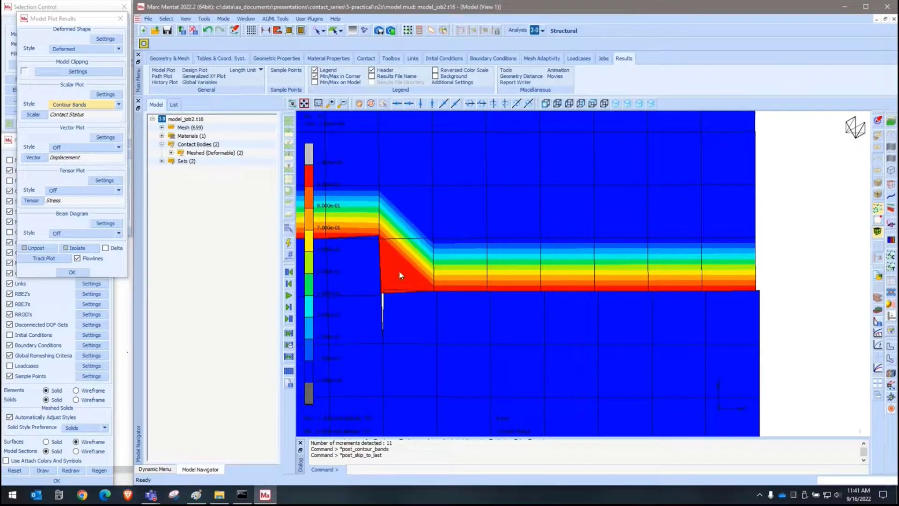
scroll(378, 240, "up", 1)
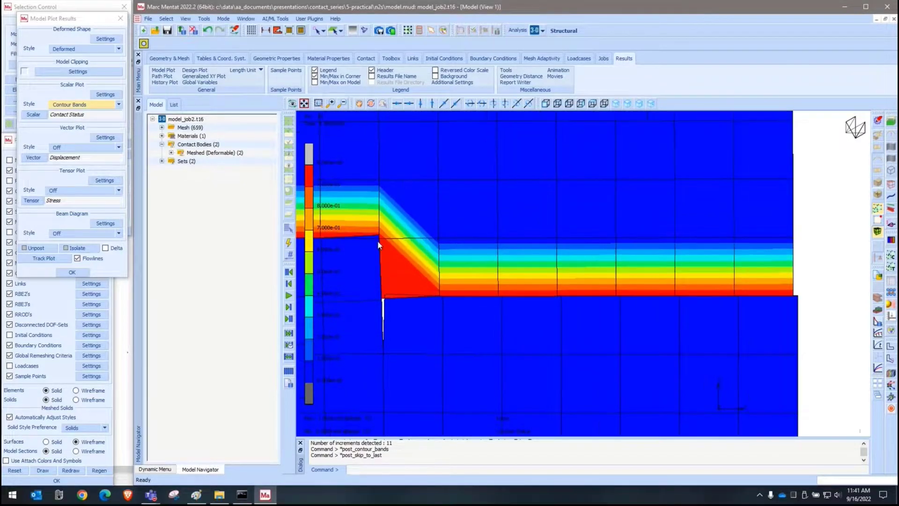
scroll(378, 241, "up", 4)
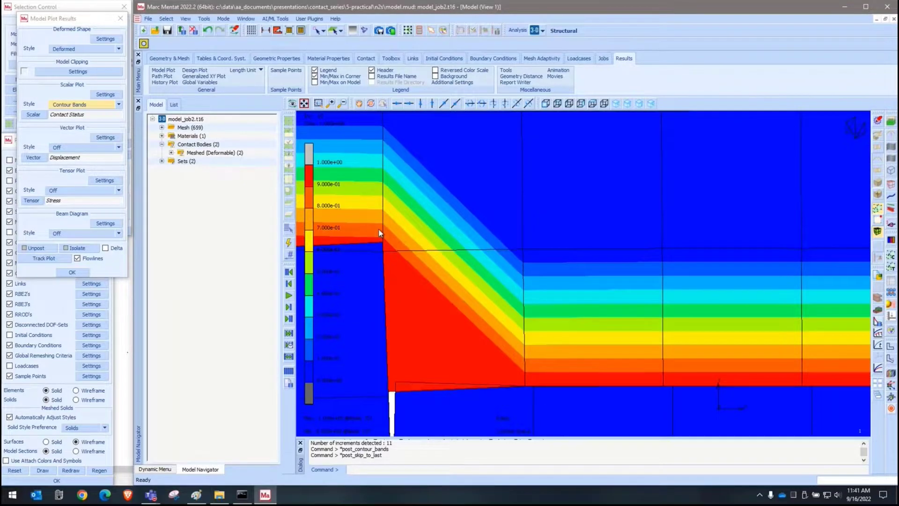
scroll(379, 232, "down", 3)
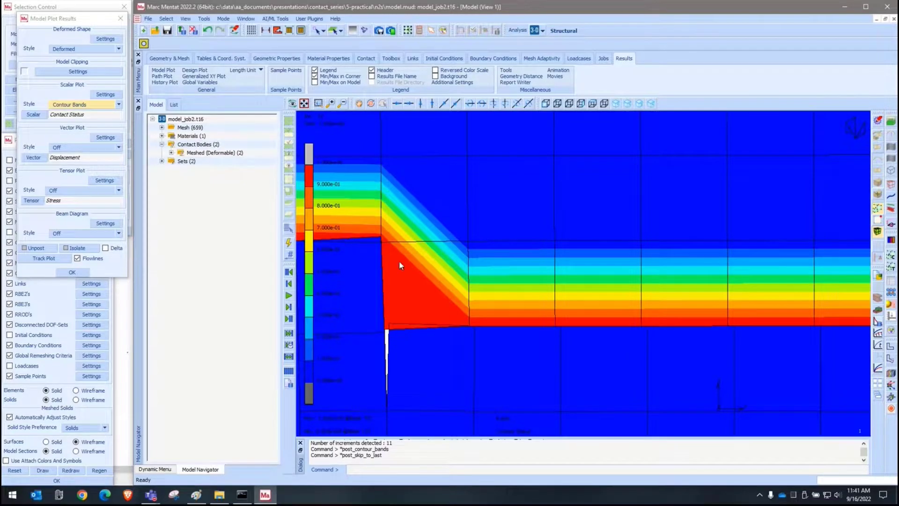
scroll(544, 235, "down", 2)
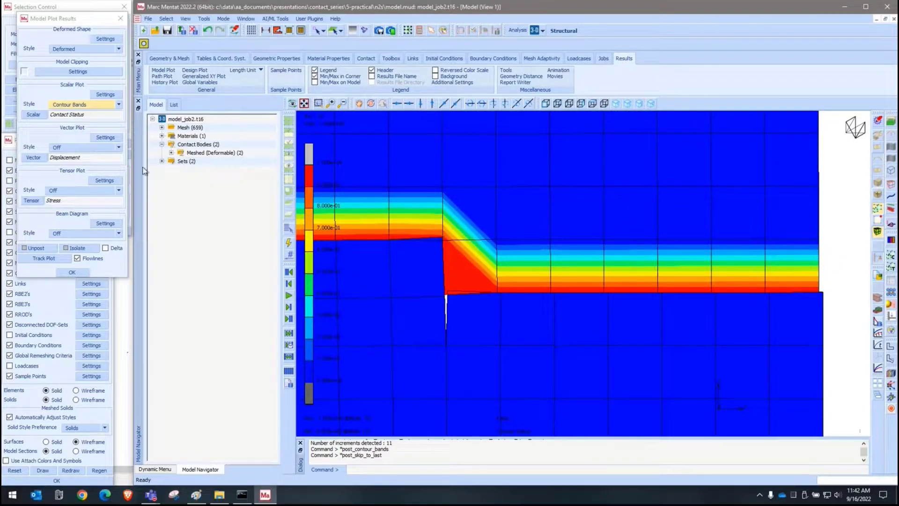
- Close the results, enable tangential expansion of contact segments in the duplicated contact interaction, and rename it touch_2
left_click(194, 31)
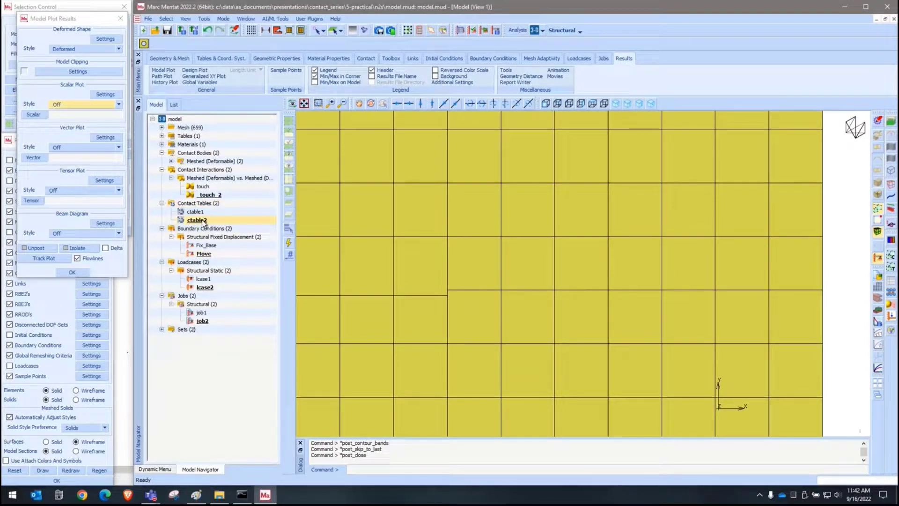
double_click(209, 195)
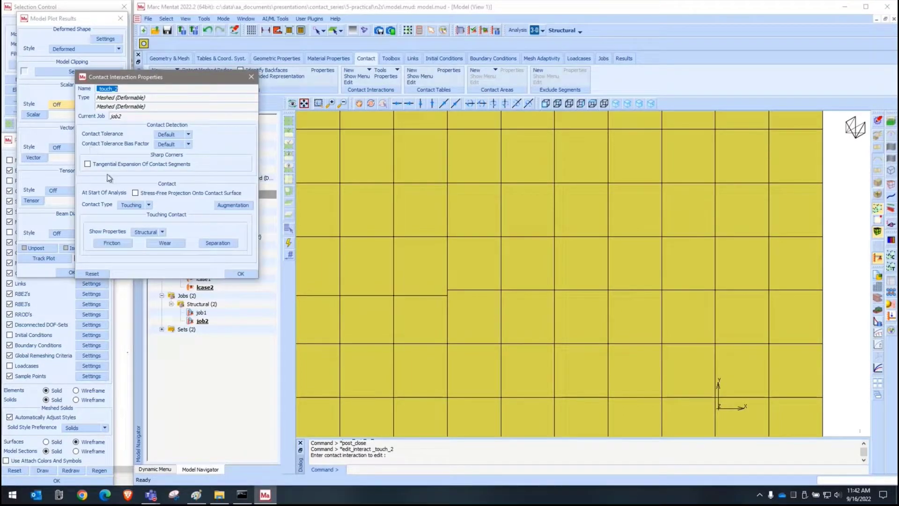
left_click(112, 164)
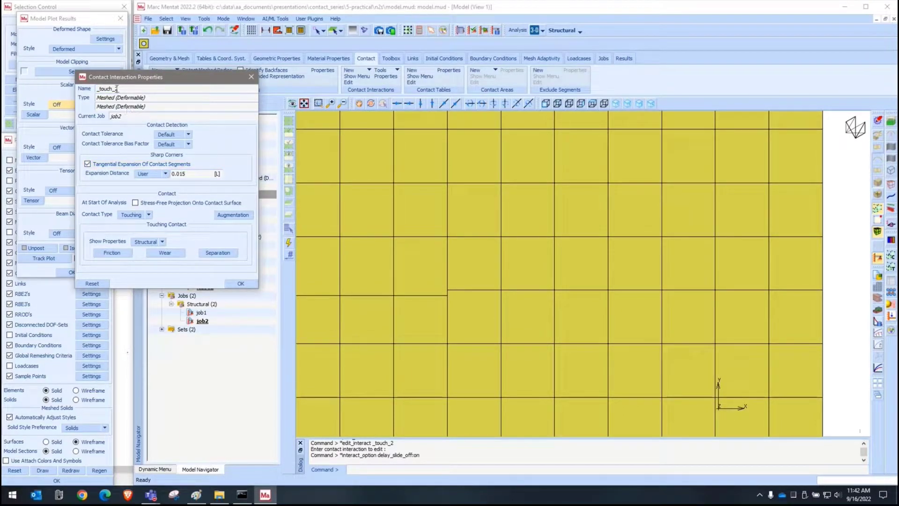
left_click(101, 89)
key("BackSpace")
key("Return")
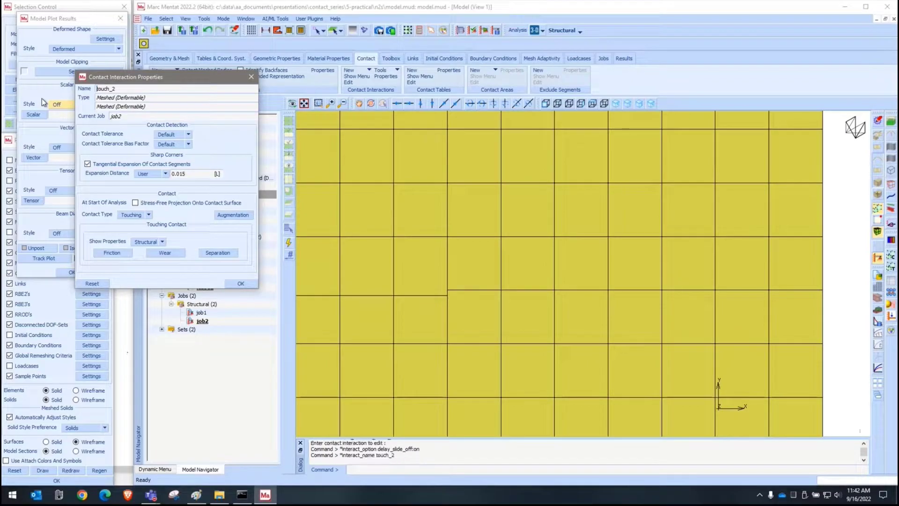
left_click(241, 283)
- Assign the existing contact interaction touch_2 to the Bottom–Top body pair in ctable2
double_click(205, 218)
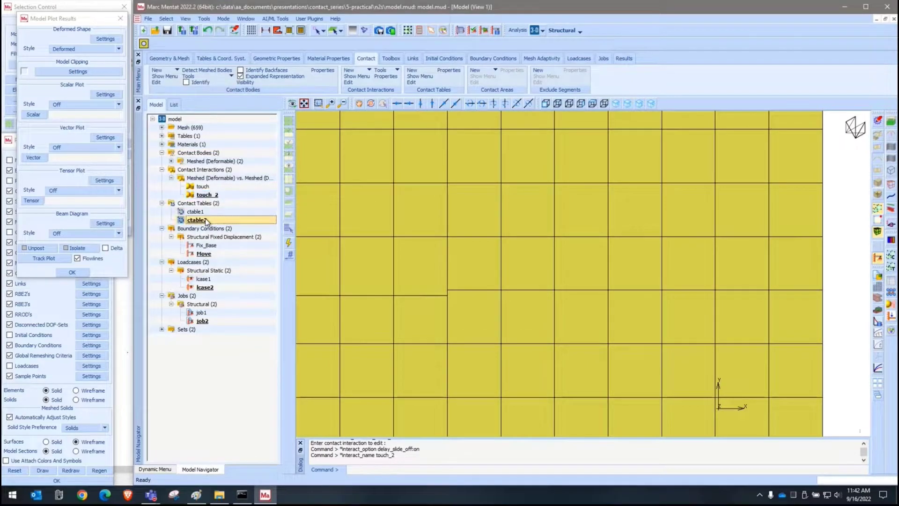
left_click(266, 118)
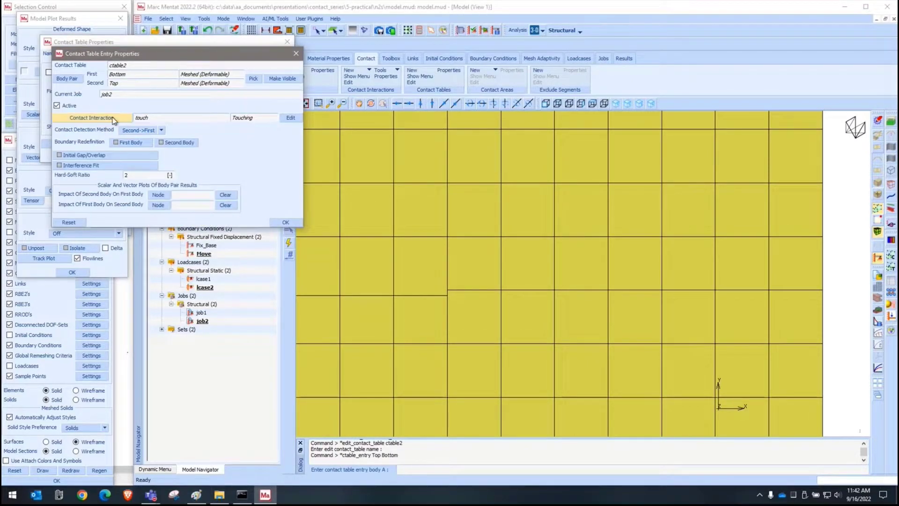
left_click(289, 118)
left_click(241, 273)
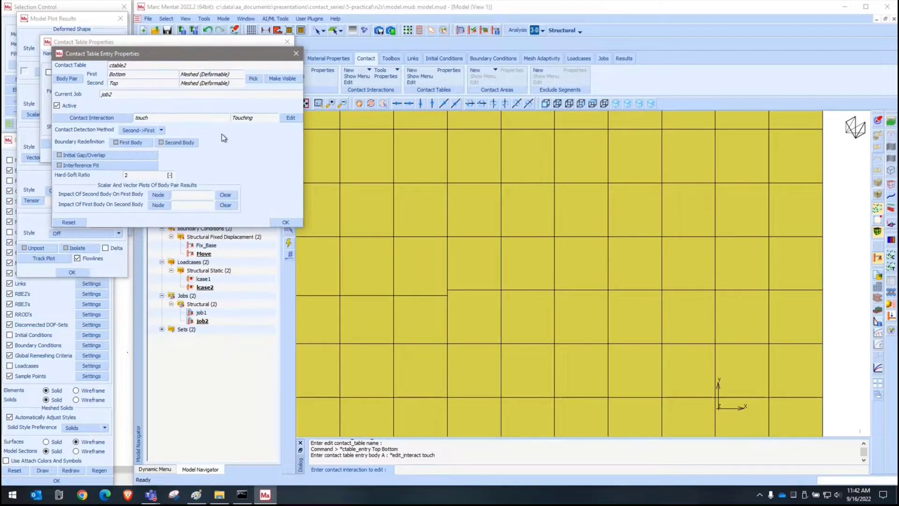
left_click(124, 118)
left_click(100, 75)
left_click(94, 91)
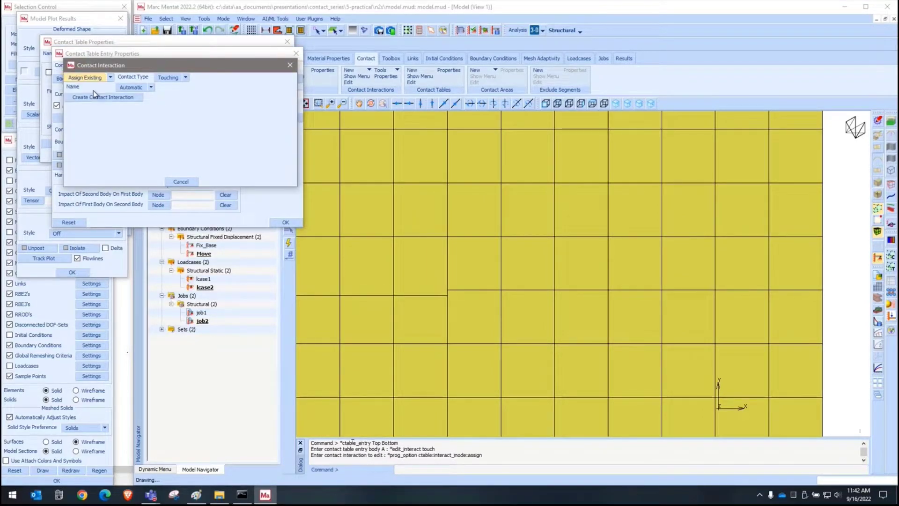
left_click(124, 107)
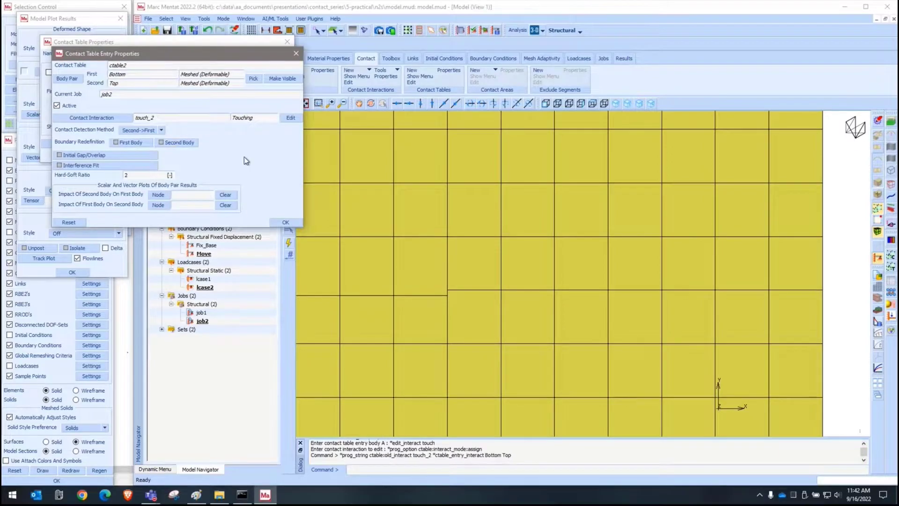
left_click(285, 222)
left_click(166, 157)
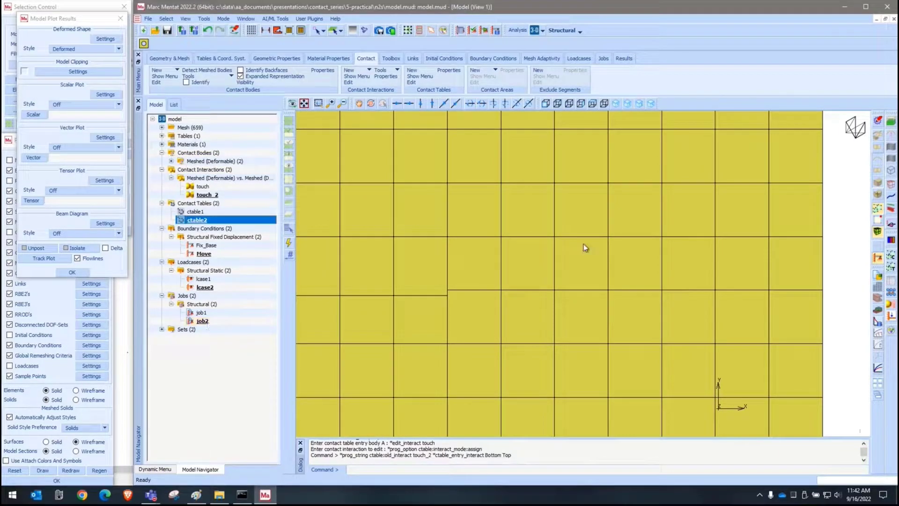
- Save the model with the updated contact interaction and resubmit job2 for analysis
right_click(202, 320)
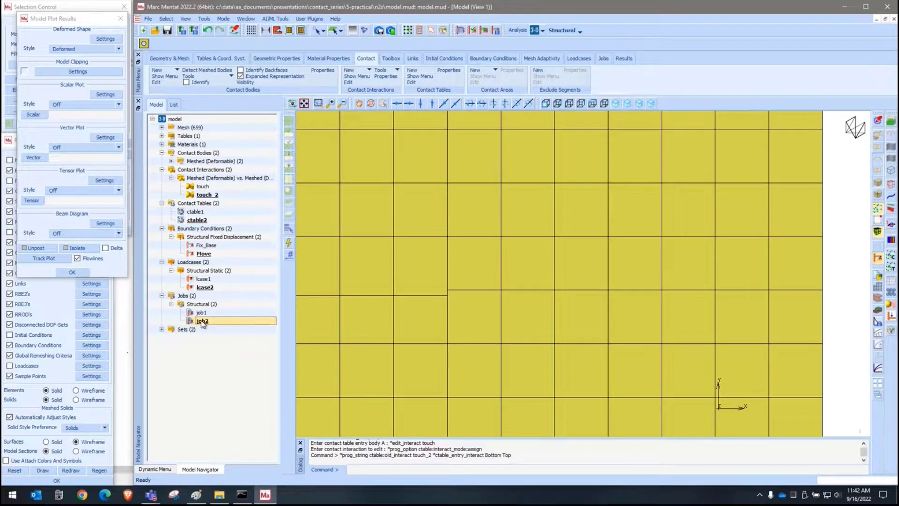
left_click(227, 421)
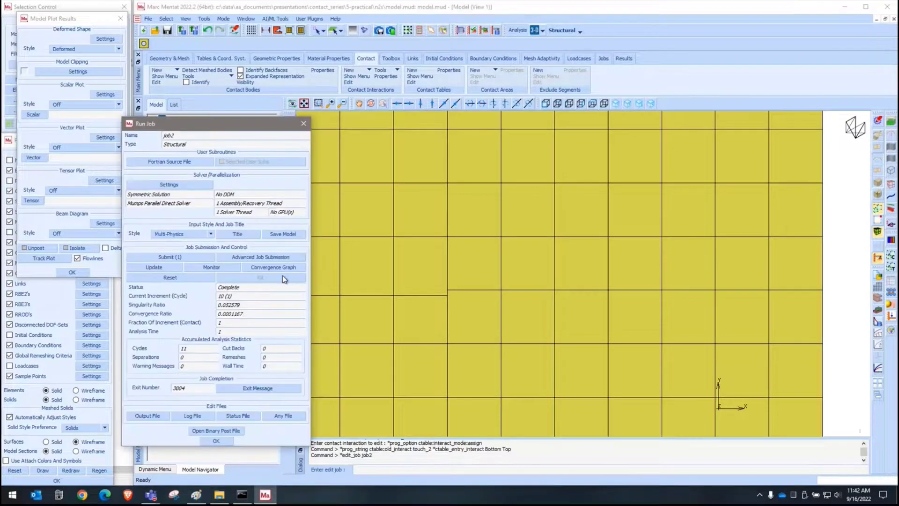
left_click(291, 234)
left_click(180, 258)
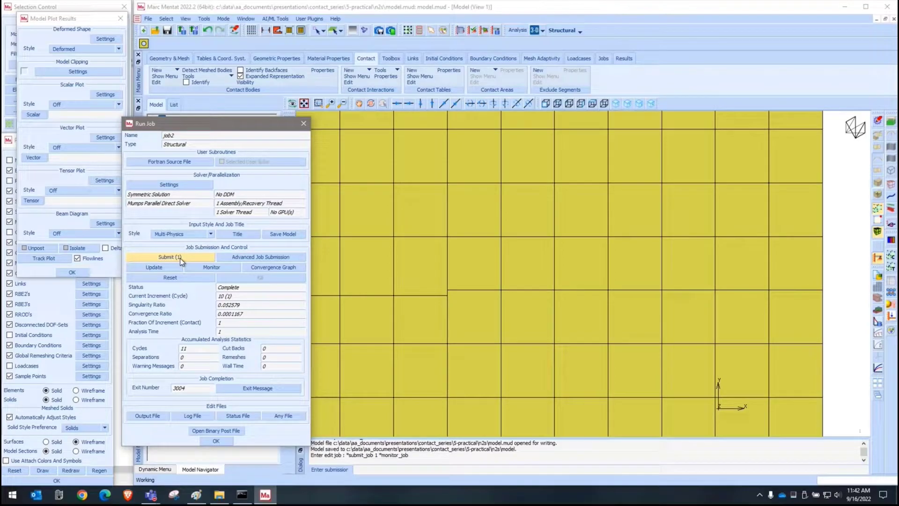
- Open job2's new results, plot Contact Status as contour bands, and inspect the step corner at the last increment
left_click(231, 430)
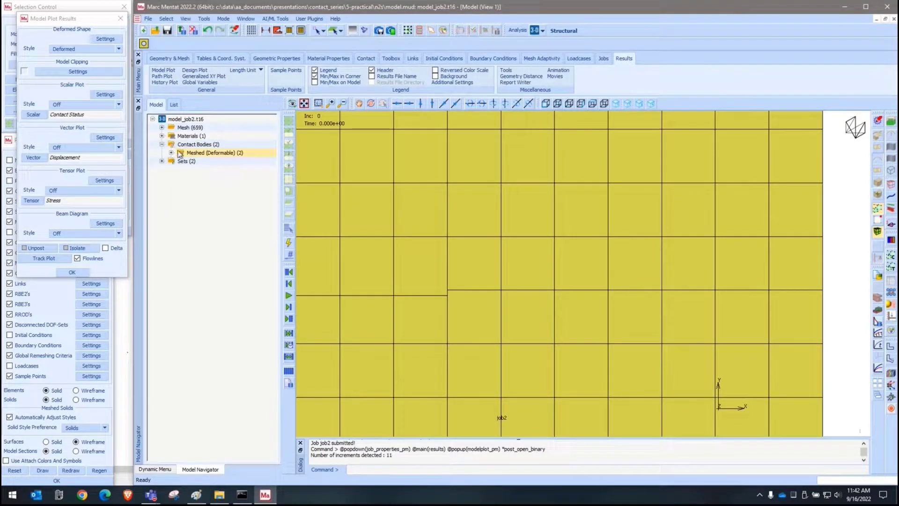
left_click(83, 104)
left_click(83, 119)
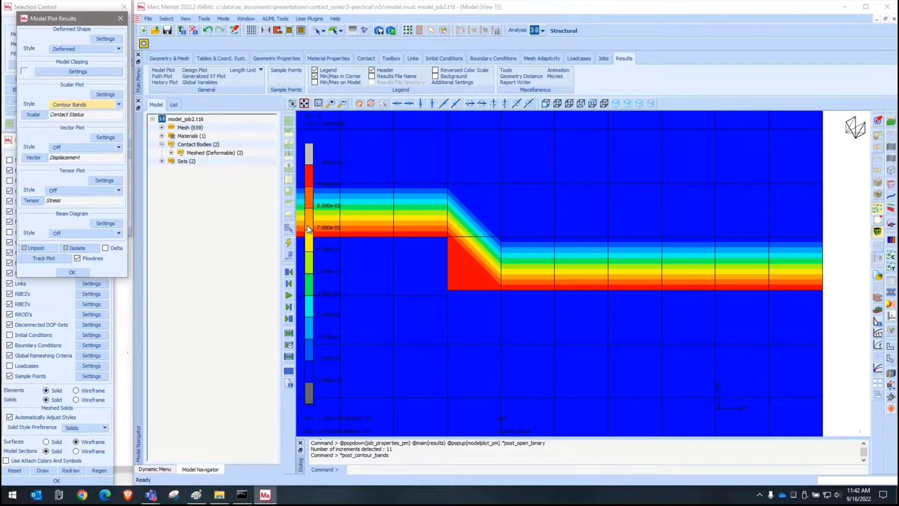
left_click(289, 307)
left_click(290, 309)
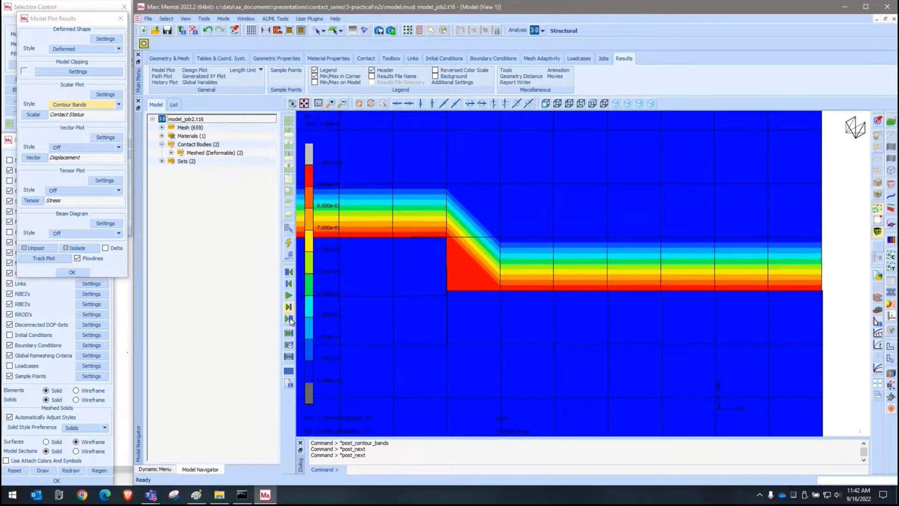
left_click(290, 319)
scroll(444, 280, "up", 2)
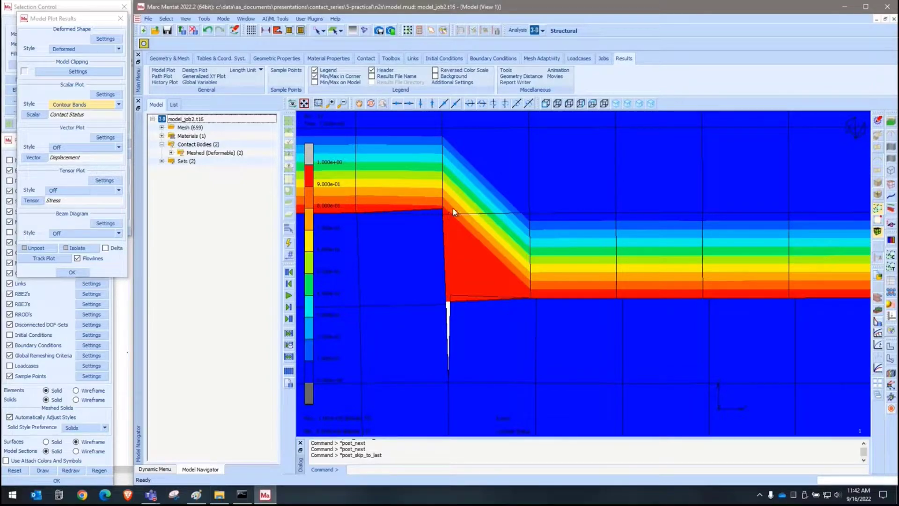
scroll(453, 212, "down", 3)
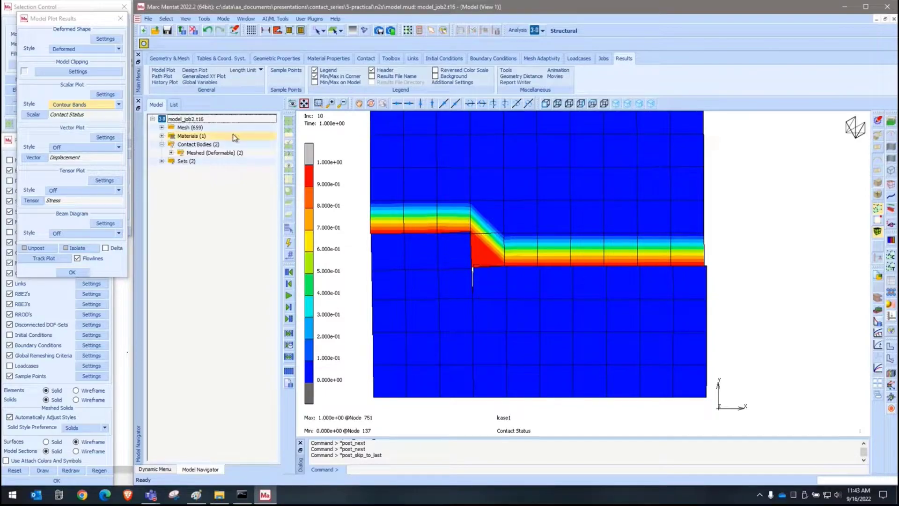
- Close the results, duplicate job1, and name the copy job1_refine
left_click(192, 31)
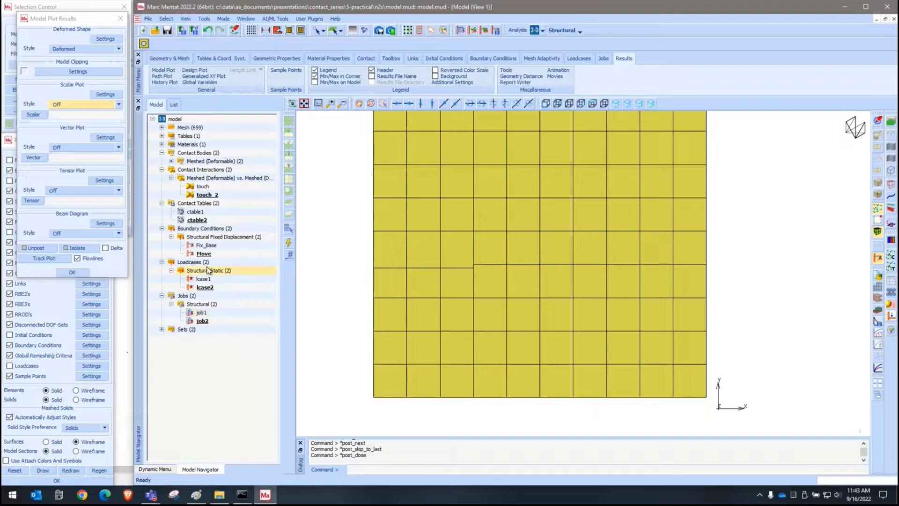
left_click(207, 314)
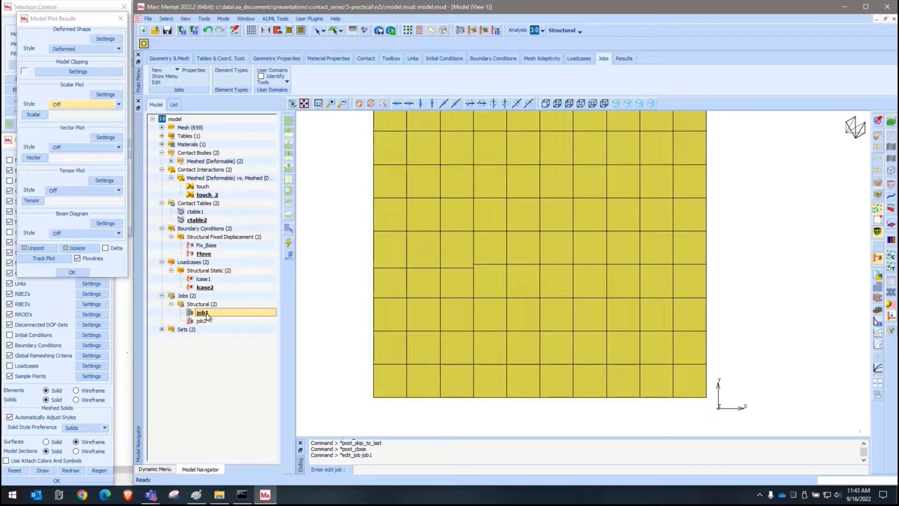
right_click(207, 316)
left_click(232, 354)
double_click(202, 329)
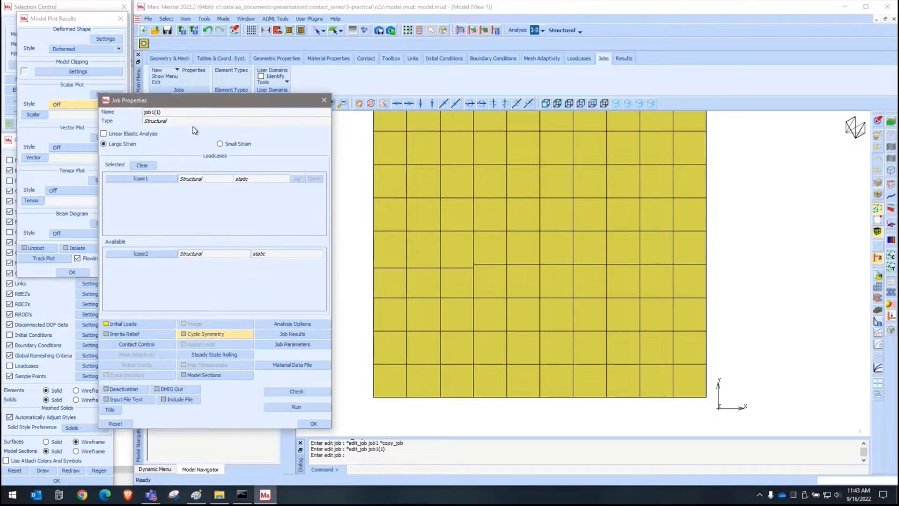
type("_refine")
key("Return")
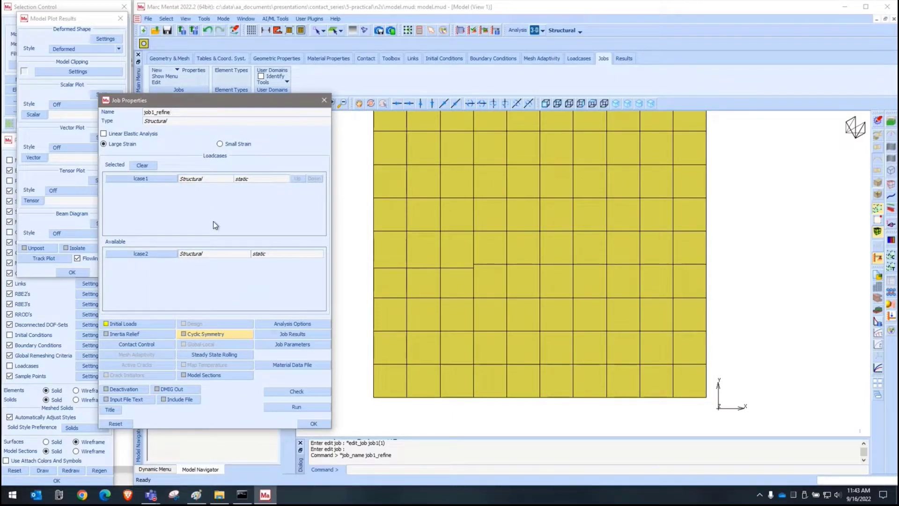
key("Escape")
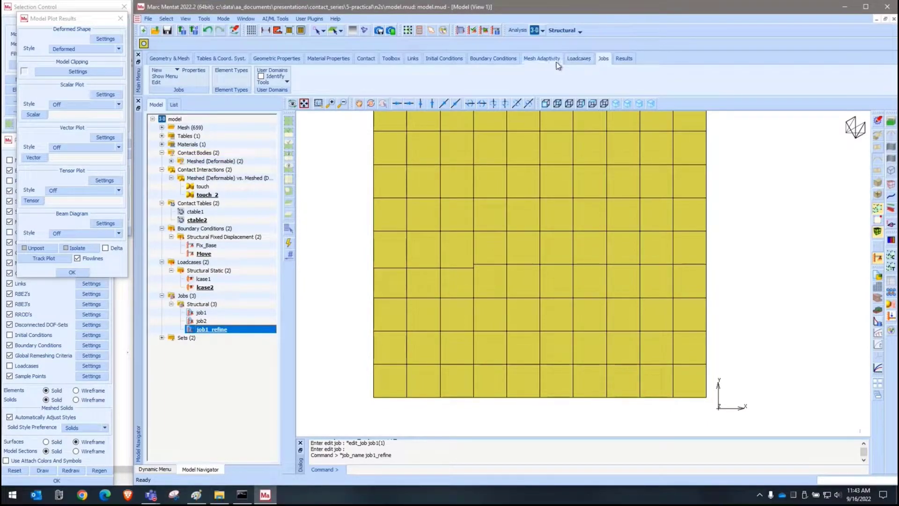
- Create a local mesh adaptivity criterion of type Node In Contact
scroll(477, 262, "up", 3)
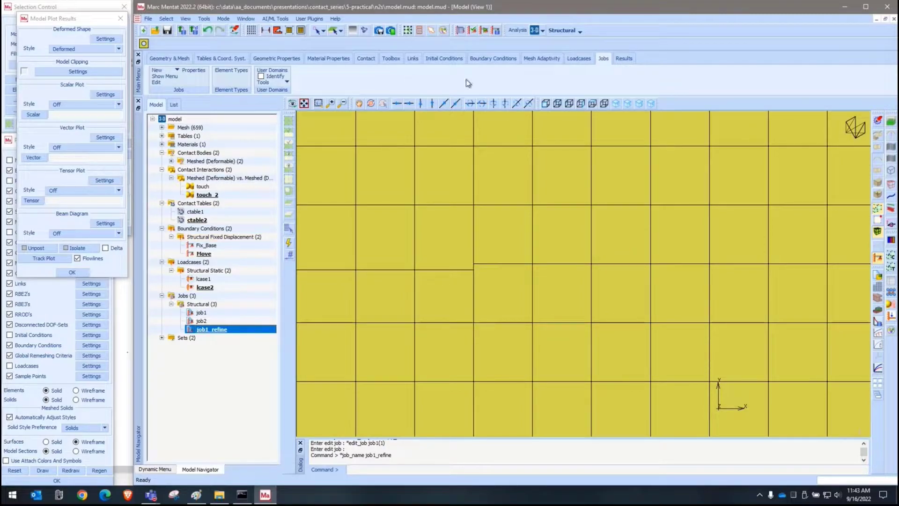
left_click(531, 60)
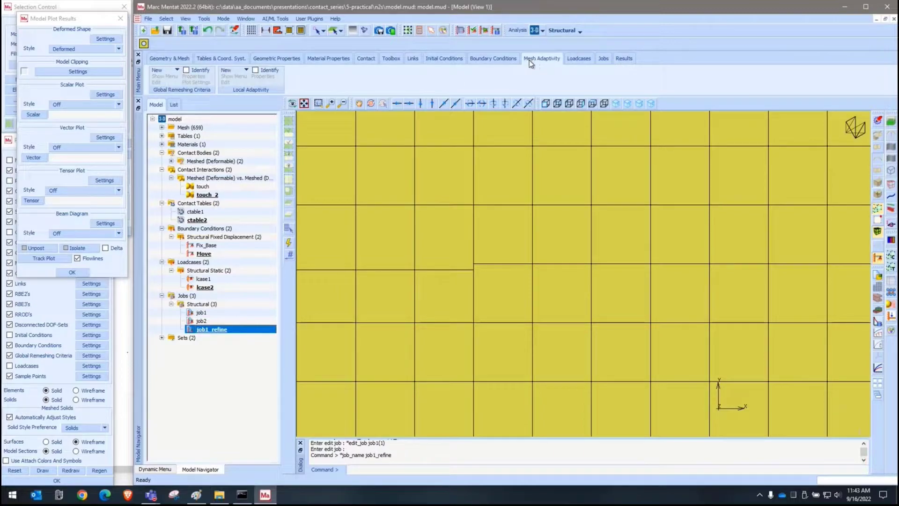
left_click(242, 70)
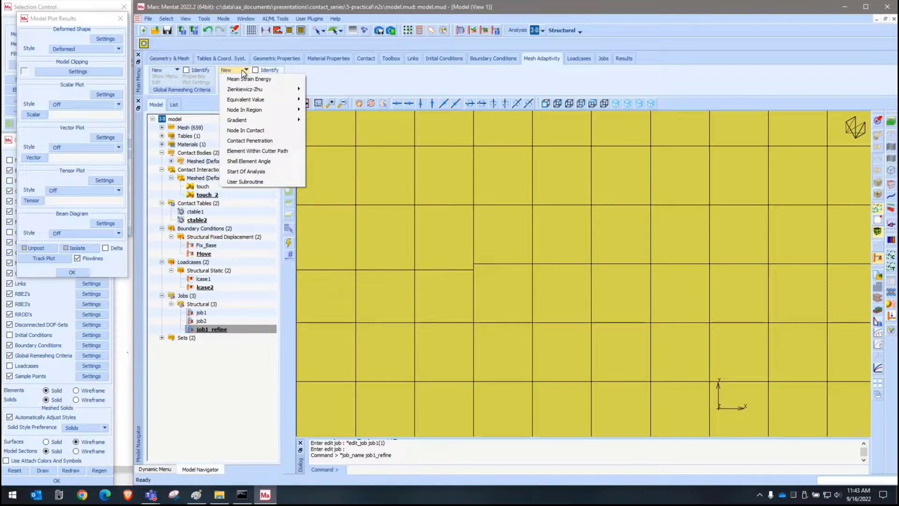
left_click(248, 130)
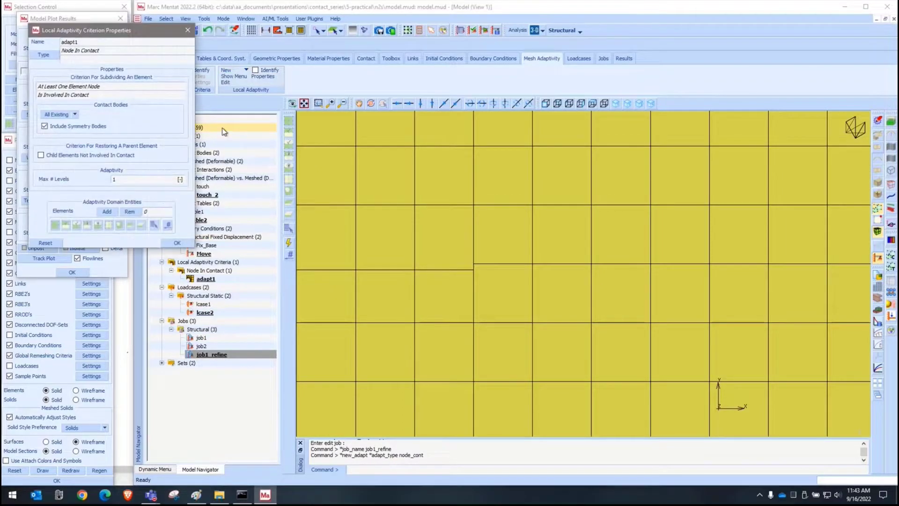
- Identify the contact bodies by colour, select the Bottom body's entities, and add its elements to the local adaptivity criterion
scroll(577, 232, "down", 3)
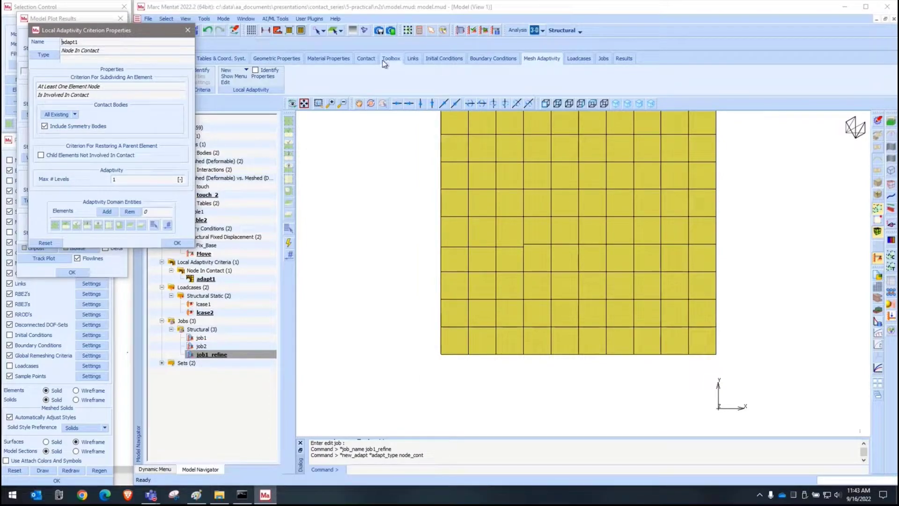
left_click(366, 58)
left_click(206, 85)
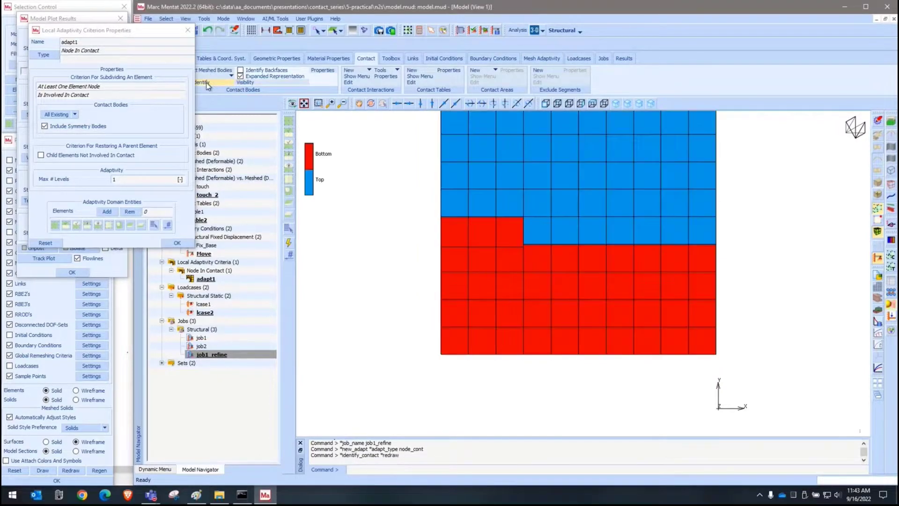
left_click(7, 25)
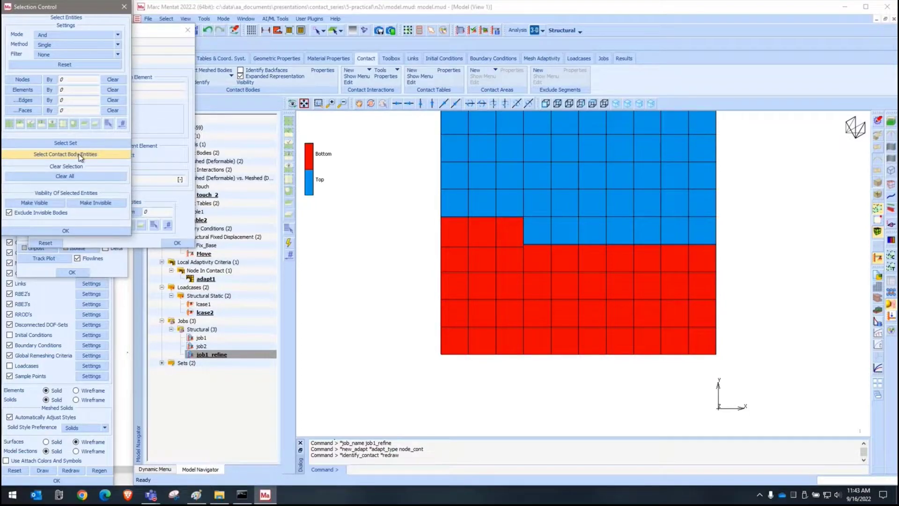
left_click(79, 154)
left_click(79, 110)
left_click(111, 274)
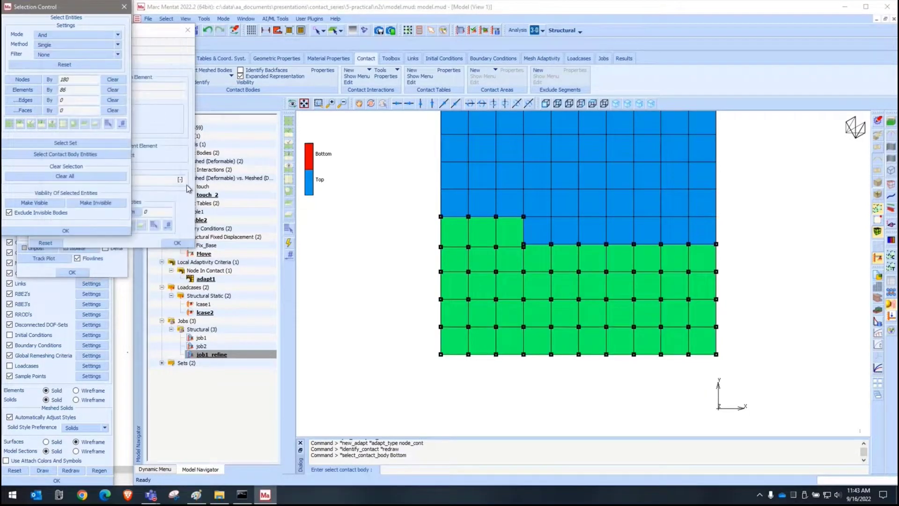
left_click(182, 144)
left_click(107, 215)
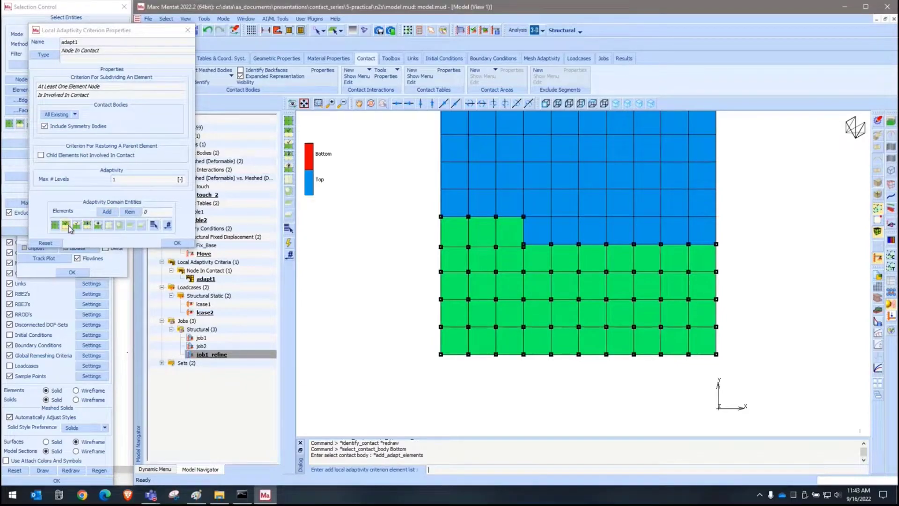
left_click(71, 225)
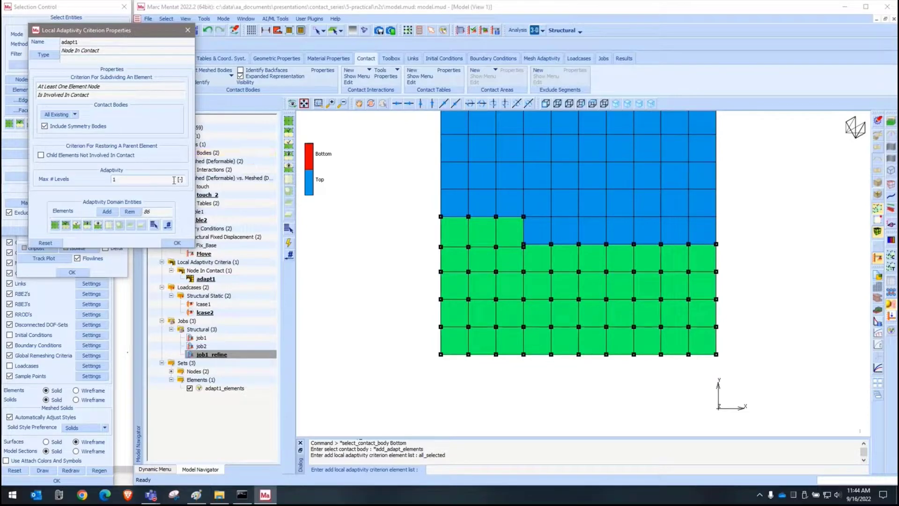
- Set the adaptivity criterion's maximum number of levels to 2 and accept its properties
left_click_drag(132, 181, 42, 187)
type("2")
key("Return")
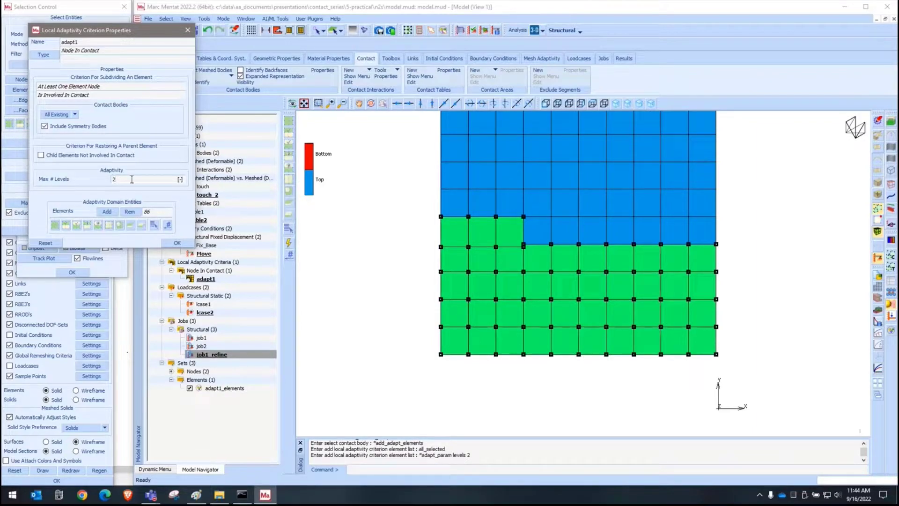
left_click_drag(122, 181, 66, 184)
left_click(177, 243)
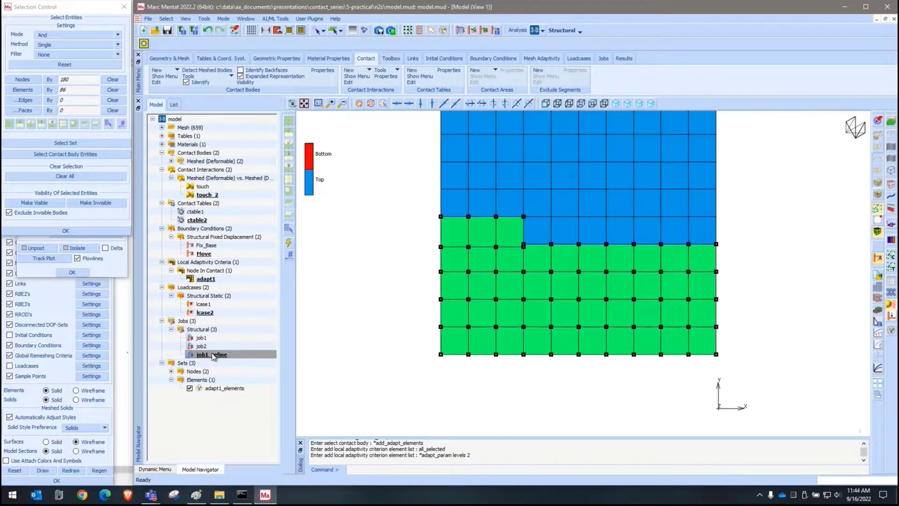
- Review the mesh adaptivity control settings of job1_refine and the properties of loadcase lcase1
double_click(214, 355)
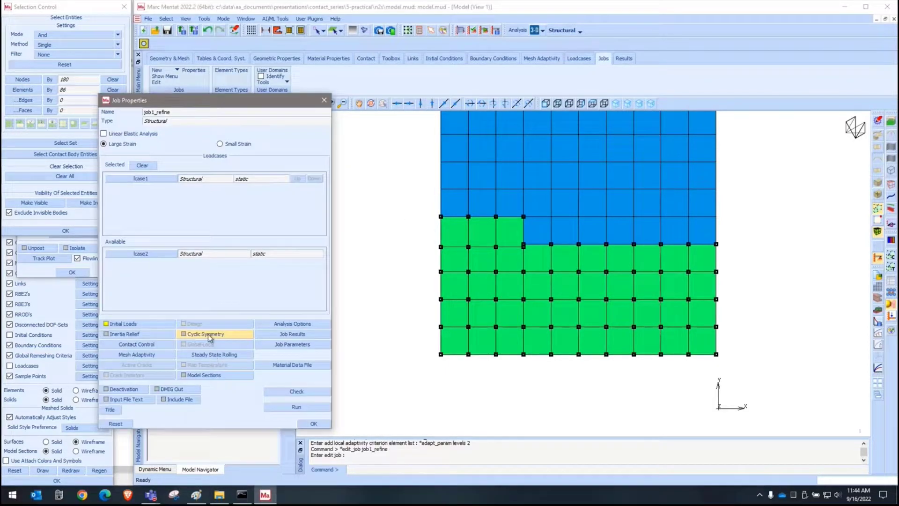
left_click(141, 357)
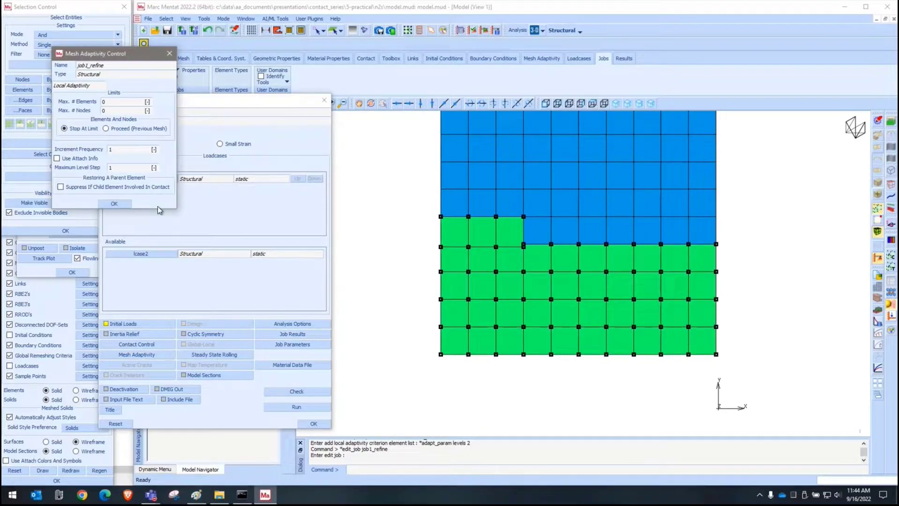
left_click(114, 203)
left_click(313, 423)
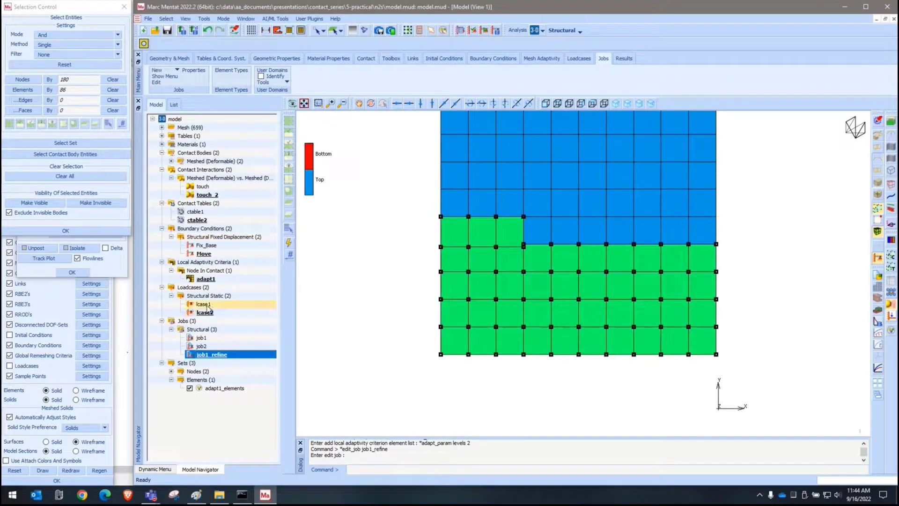
double_click(205, 305)
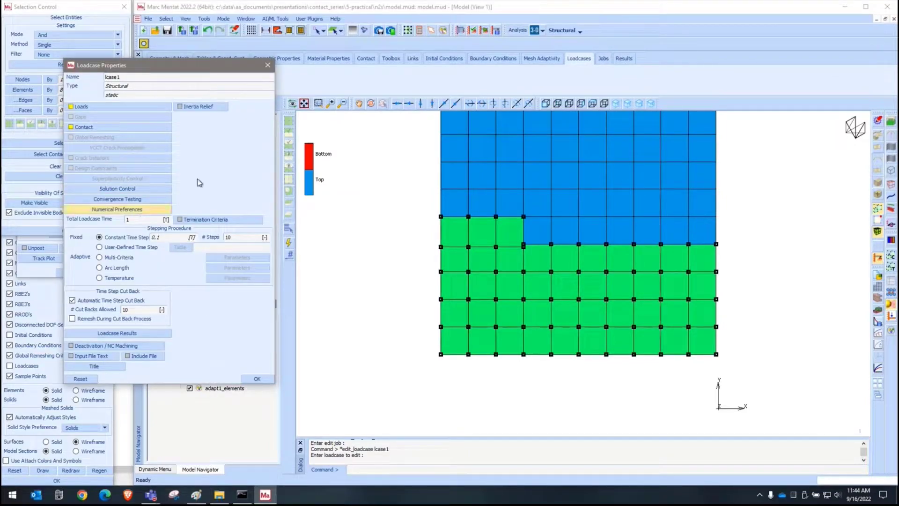
key("Escape")
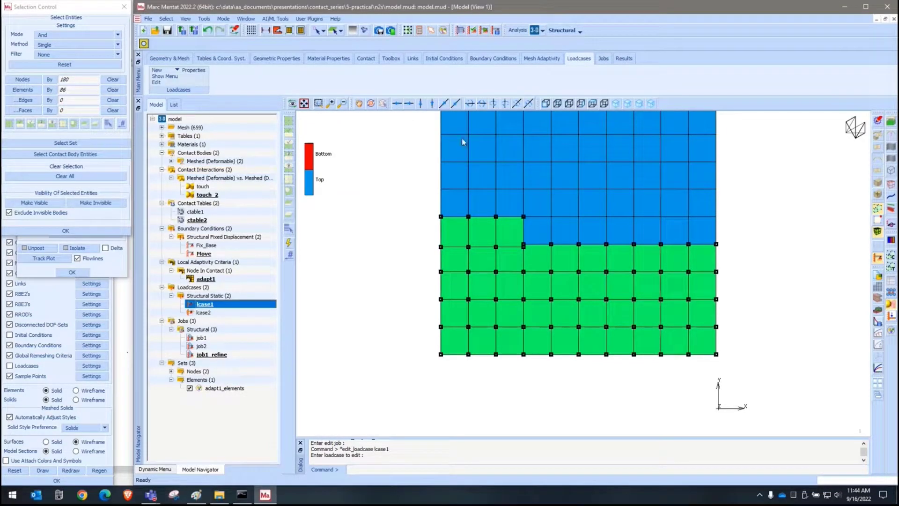
- Save the model, submit job1_refine, and open its binary post file once the run completes
right_click(215, 356)
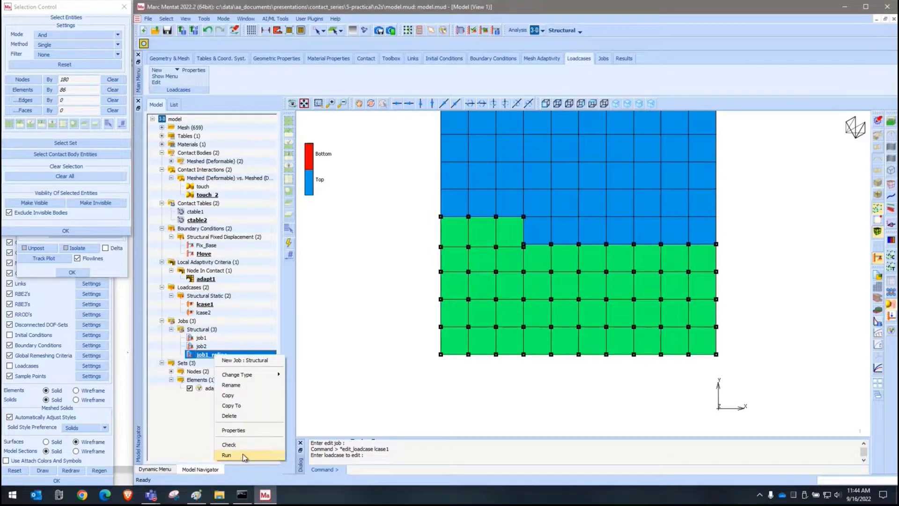
left_click(244, 457)
left_click(283, 234)
left_click(185, 259)
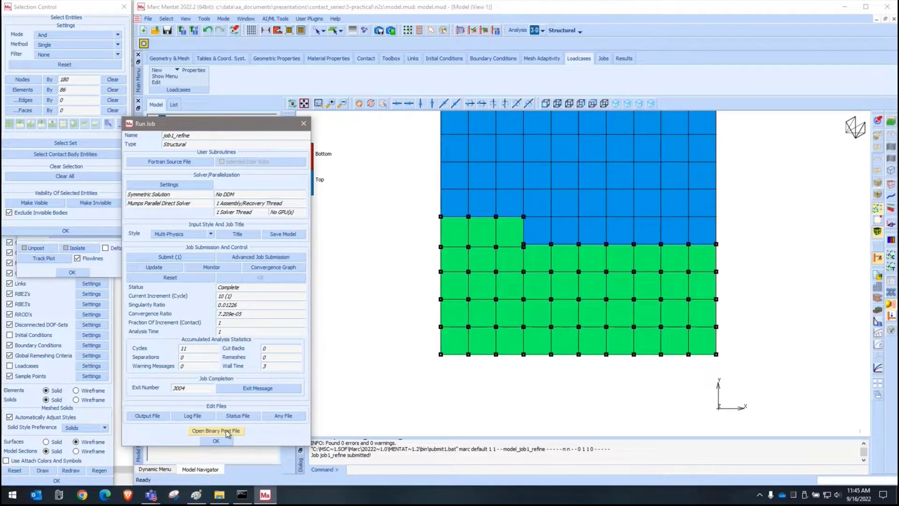
left_click(224, 430)
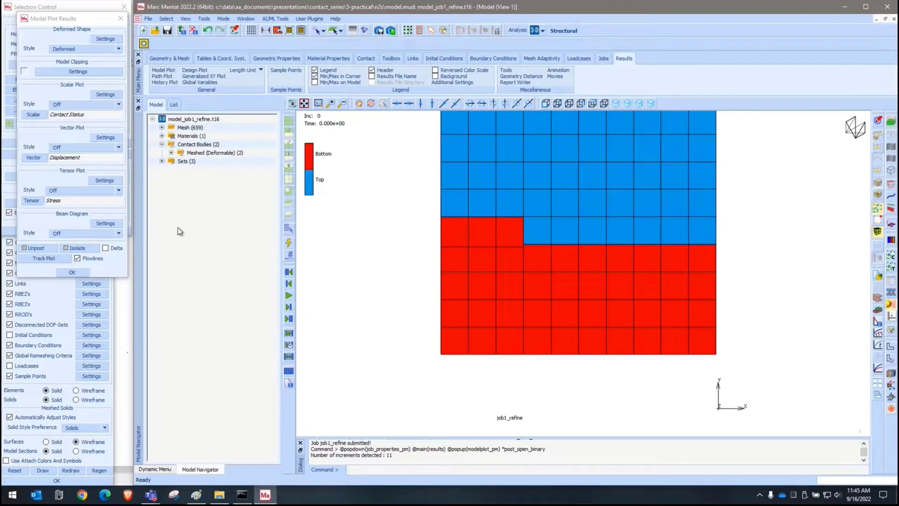
- Step through the job1_refine increments to follow the local mesh refinement, then skip to the last increment
left_click(289, 307)
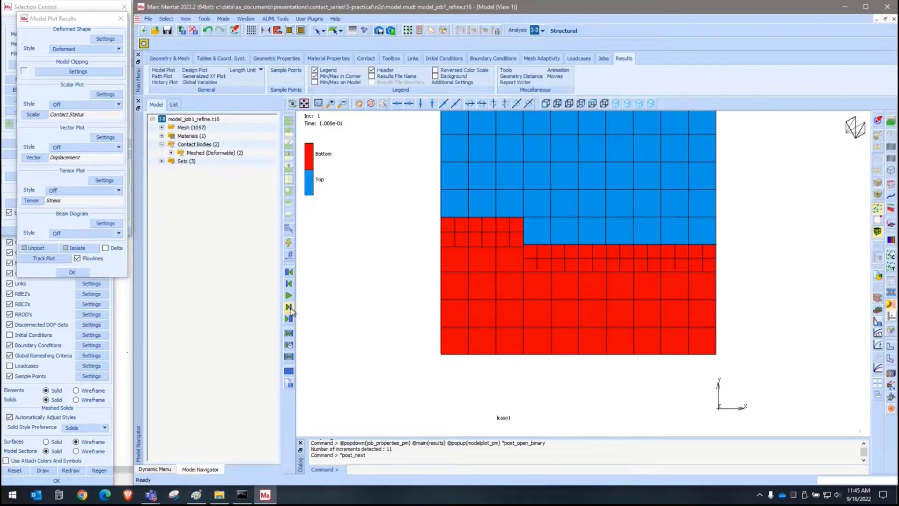
left_click(289, 307)
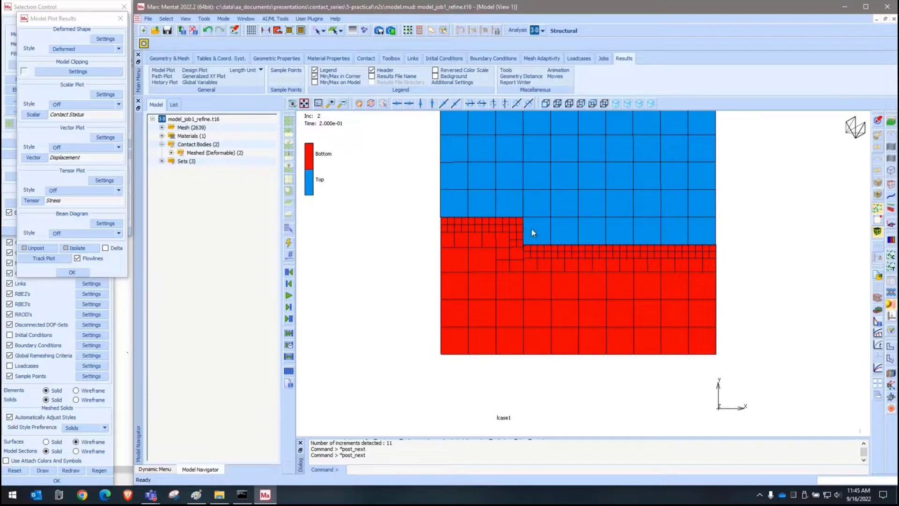
left_click(288, 307)
left_click(289, 307)
left_click(289, 307)
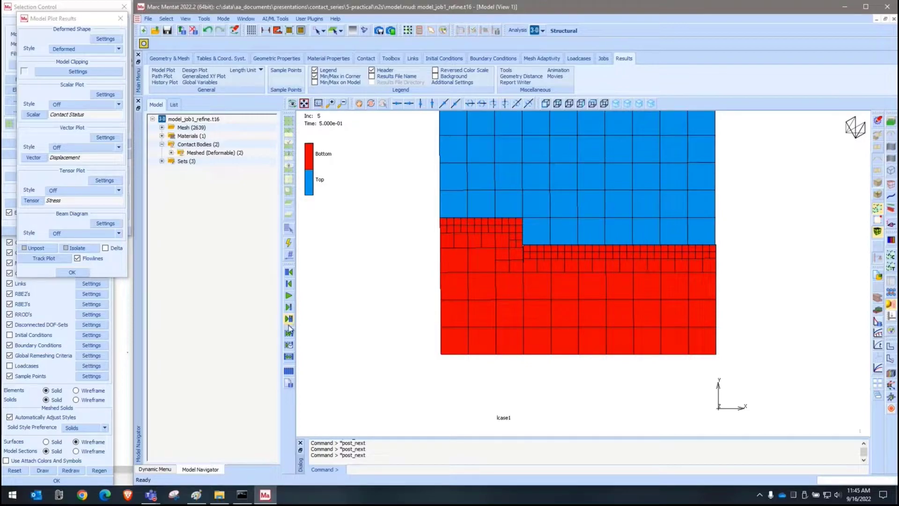
left_click(289, 319)
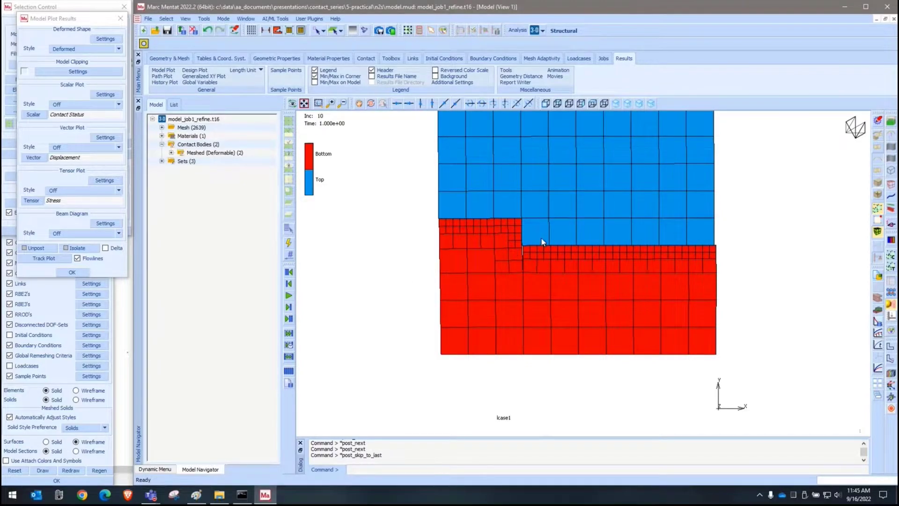
- Examine the deformed contact interface at the step corner and at the bodies' outer edge for gaps and penetration
scroll(529, 234, "up", 5)
scroll(476, 271, "up", 4)
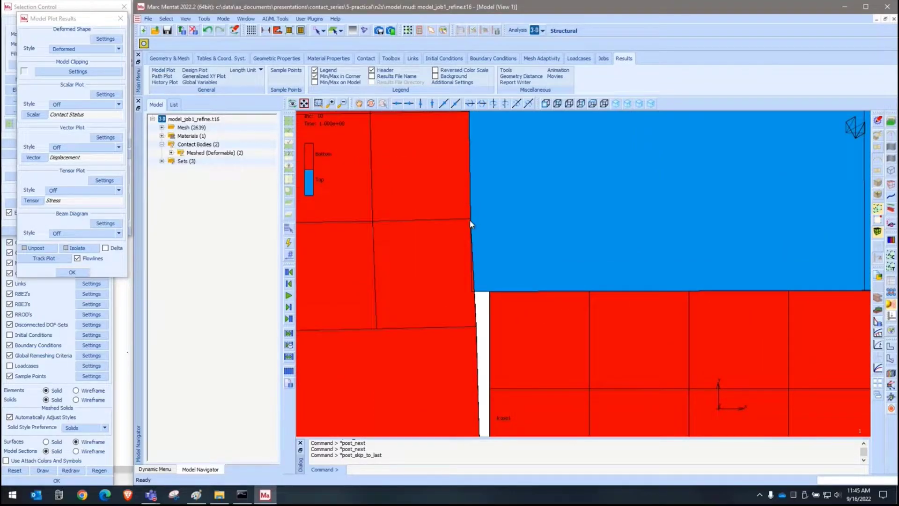
scroll(470, 224, "down", 4)
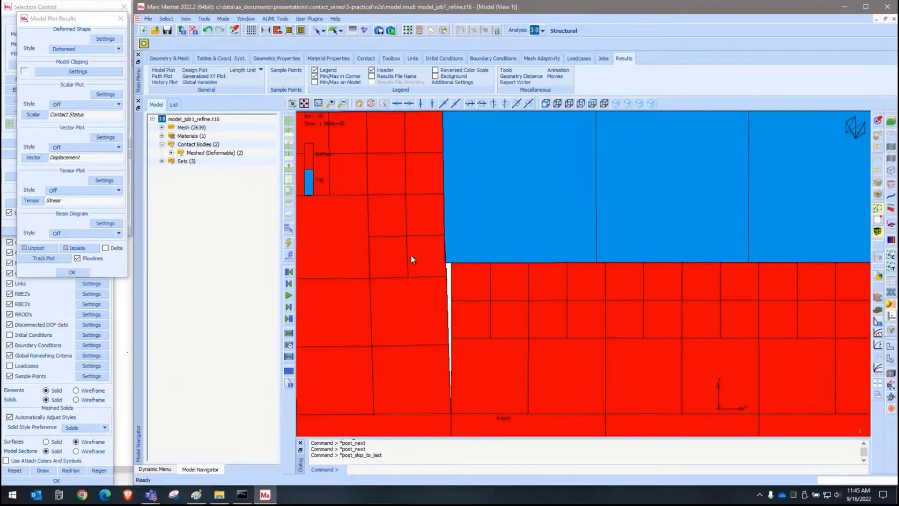
scroll(356, 288, "down", 4)
scroll(722, 278, "up", 5)
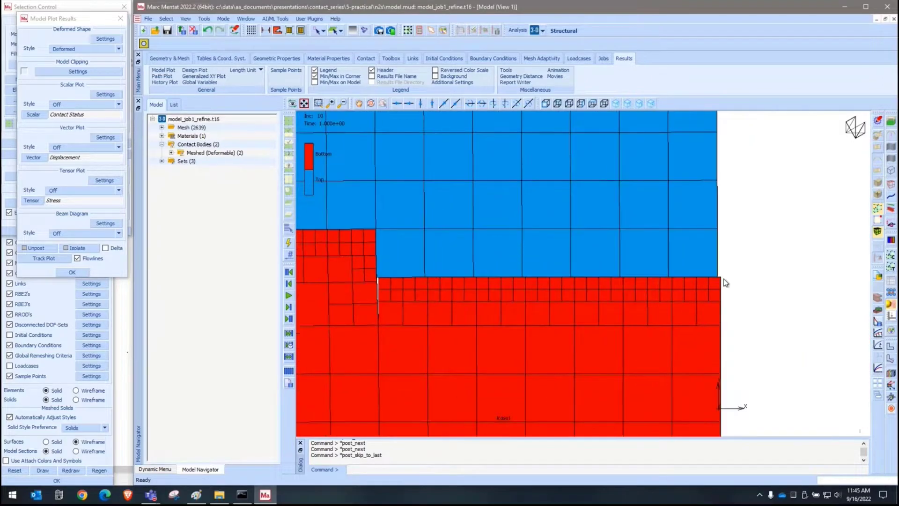
scroll(705, 277, "up", 3)
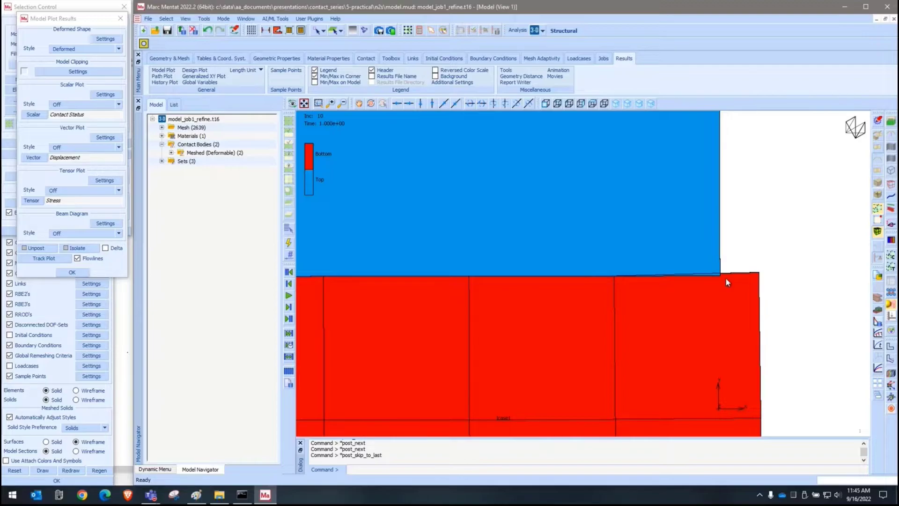
scroll(726, 277, "down", 3)
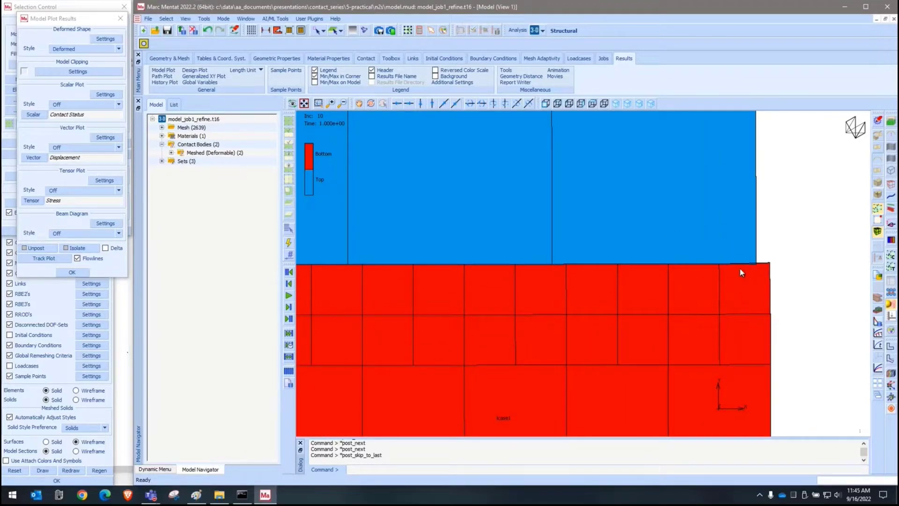
scroll(761, 268, "down", 4)
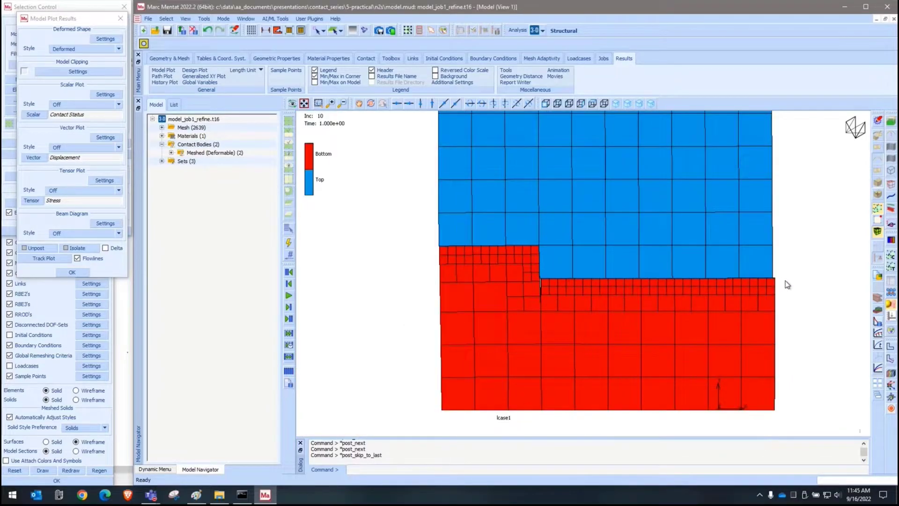
- Display Contact Status as contour bands and examine it around the step corner and along the refined interface
left_click(77, 104)
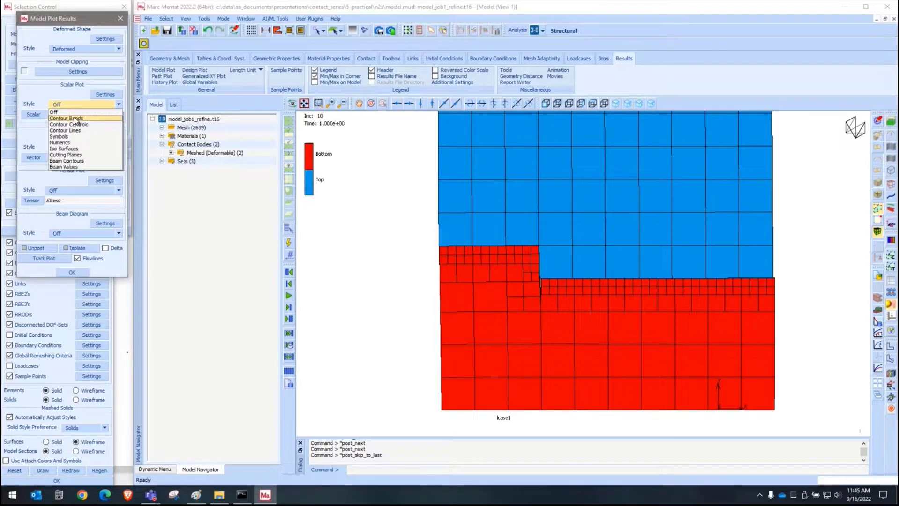
left_click(75, 119)
scroll(525, 283, "up", 4)
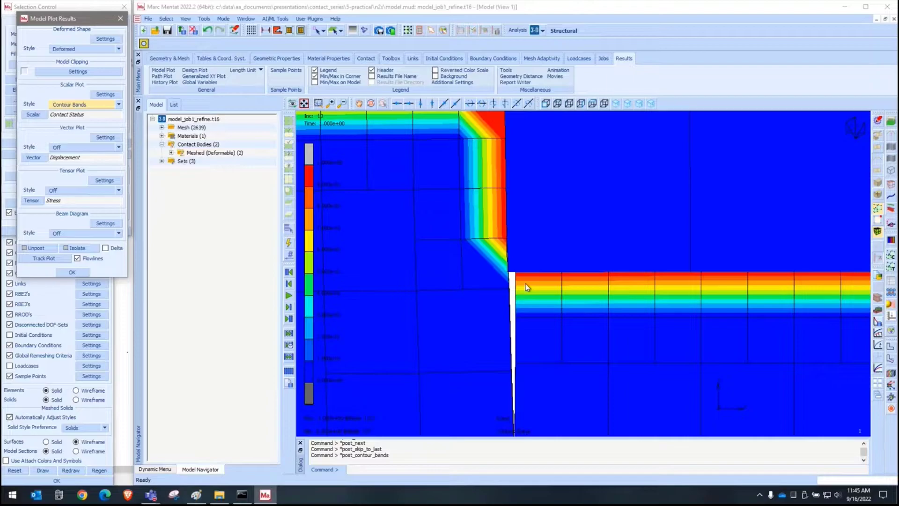
scroll(508, 286, "up", 2)
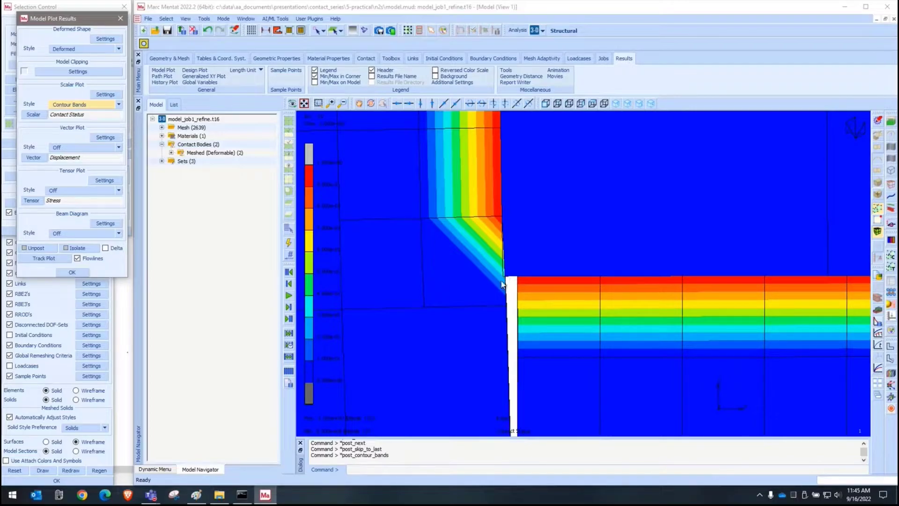
scroll(485, 280, "down", 5)
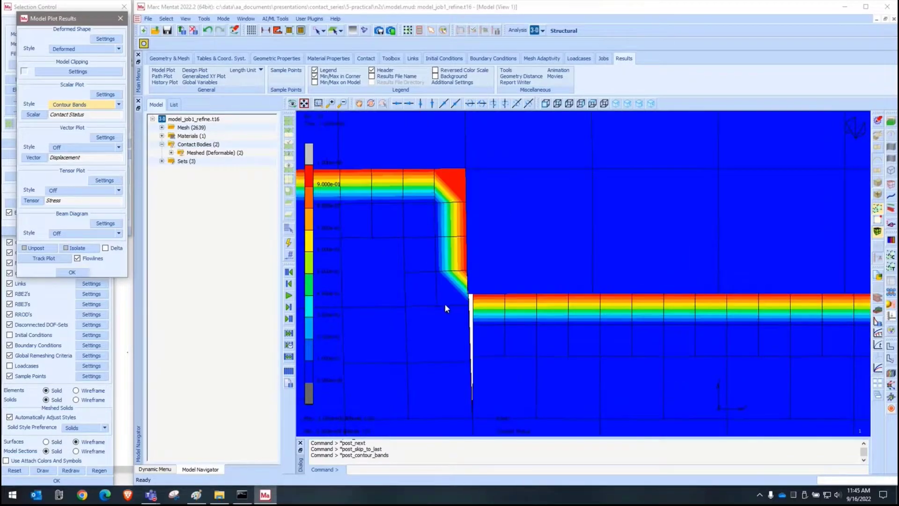
scroll(440, 301, "down", 3)
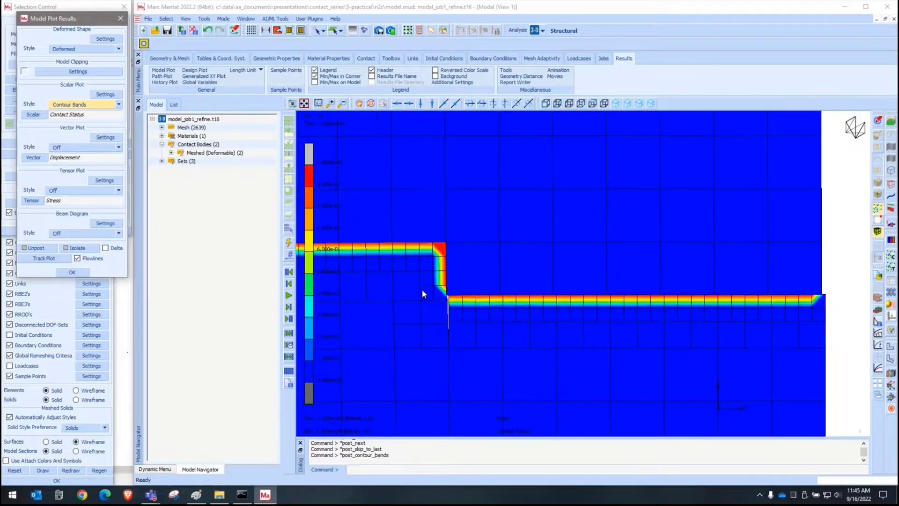
scroll(440, 292, "up", 5)
scroll(458, 294, "up", 2)
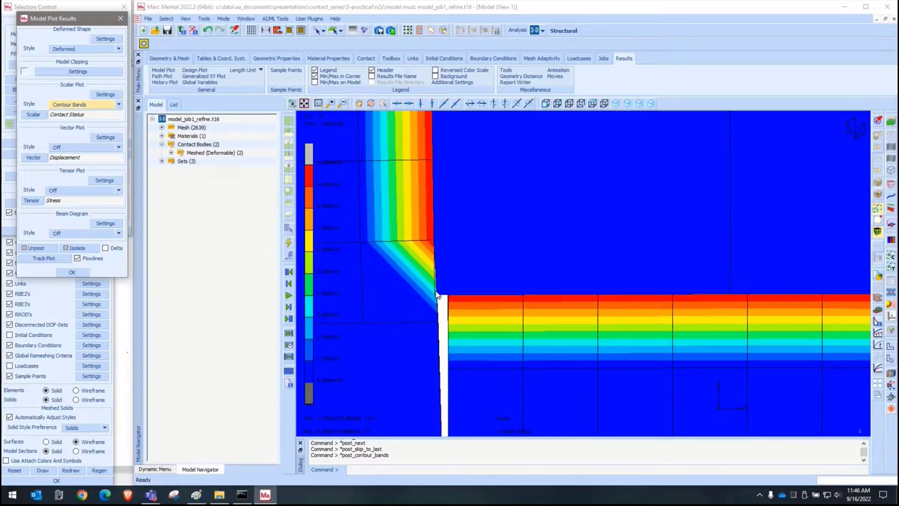
scroll(366, 279, "down", 5)
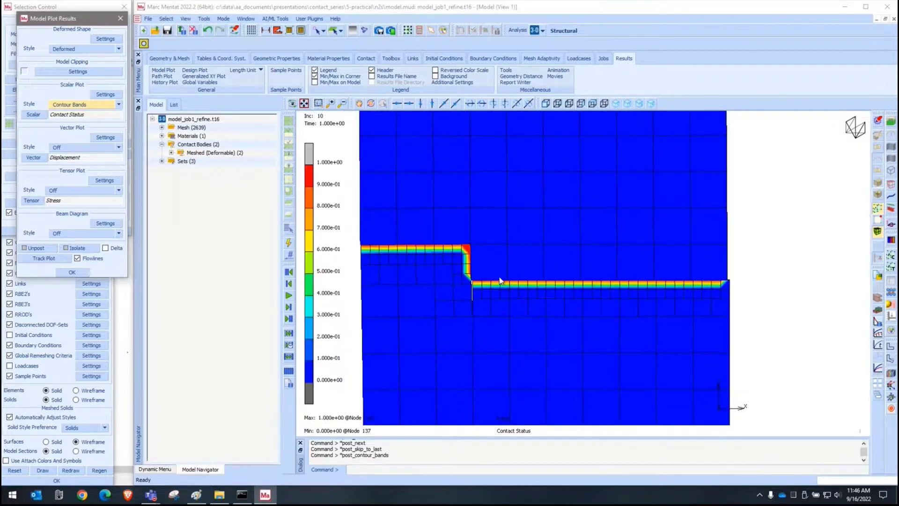
scroll(560, 328, "down", 4)
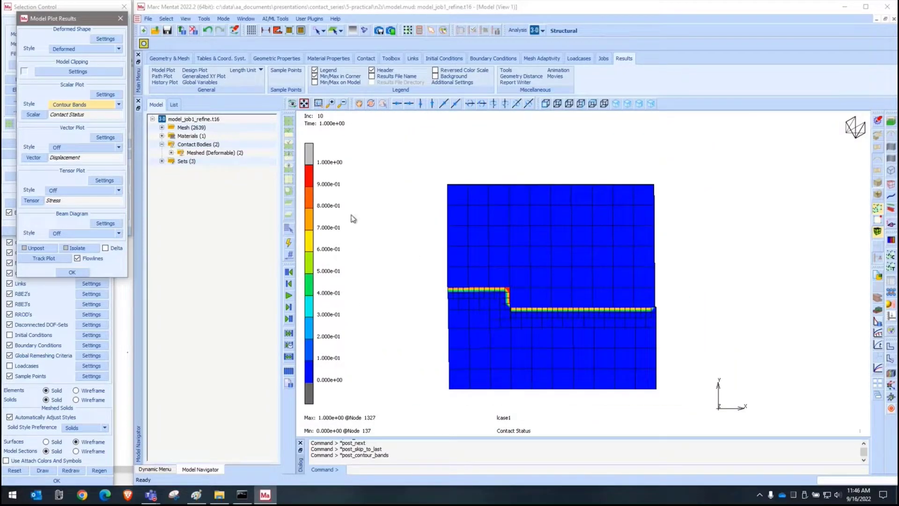
- Close the results and save the model, including a copy under the new name S2S
left_click(193, 30)
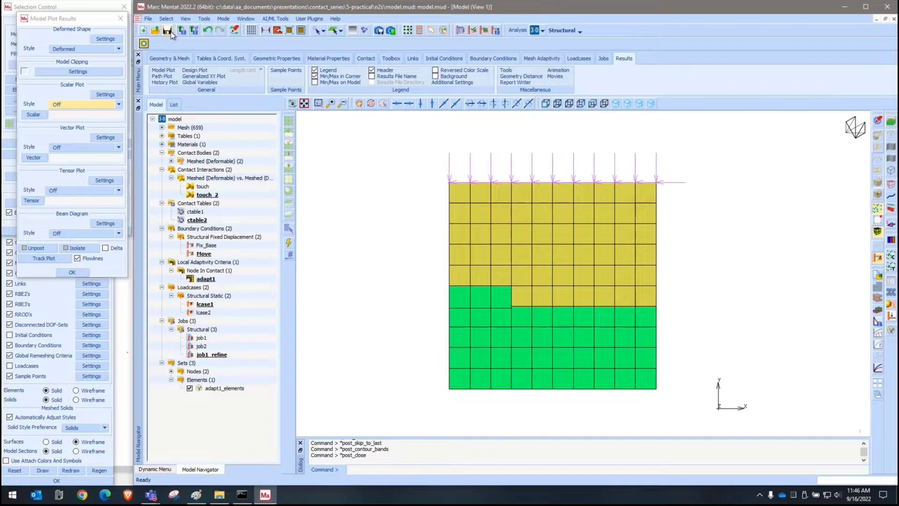
left_click(167, 30)
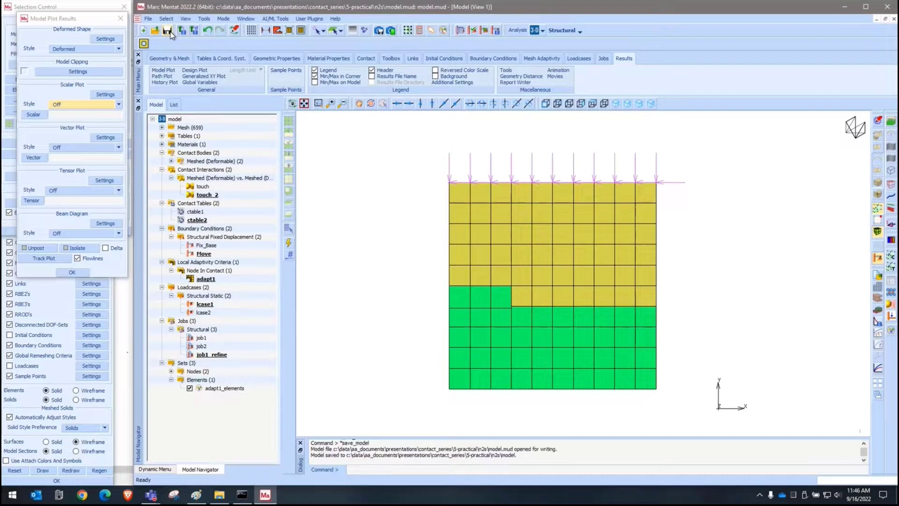
left_click(147, 18)
left_click(194, 106)
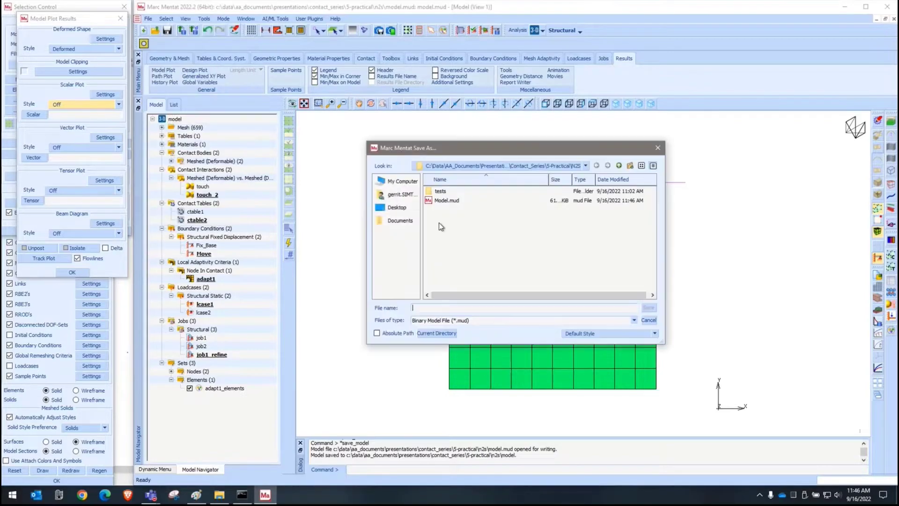
type("S2S")
key("Return")
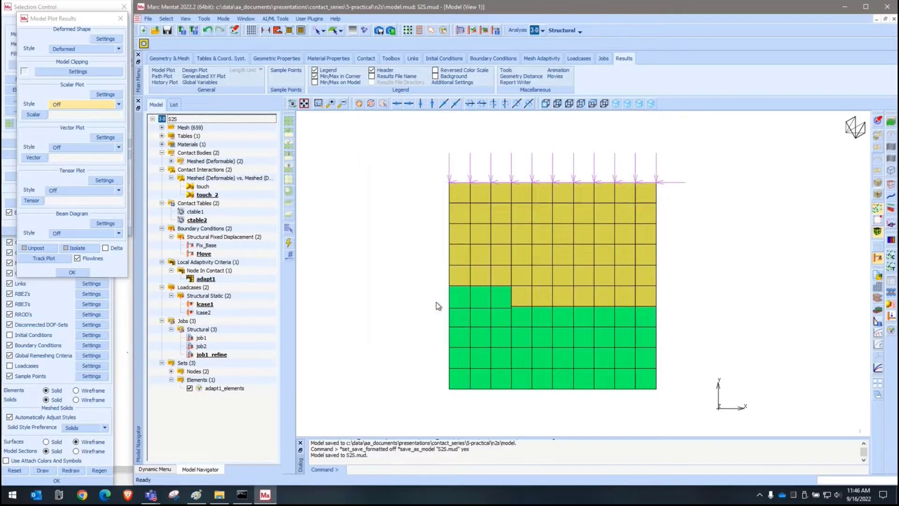
- Delete the adapt1 adaptivity criterion, the jobs job1_refine and job2, and the loadcase lcase2 from the S2S model
right_click(209, 280)
left_click(223, 331)
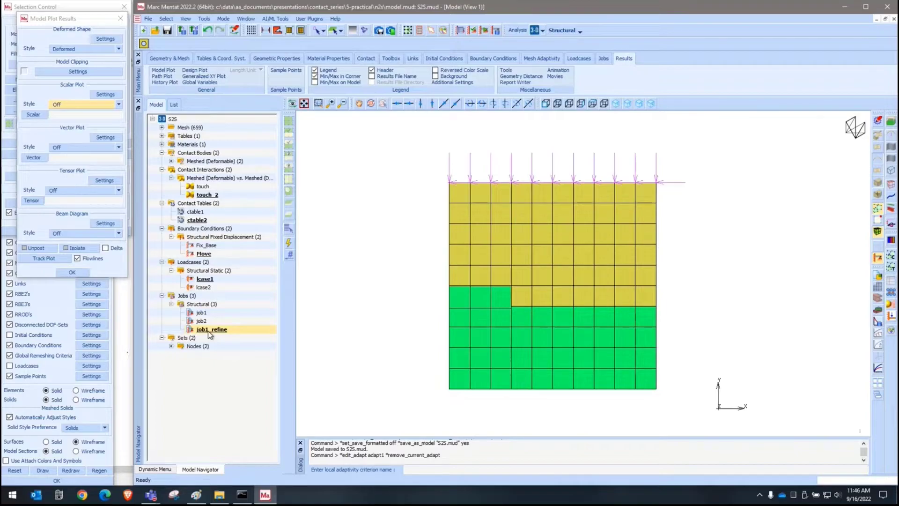
right_click(209, 331)
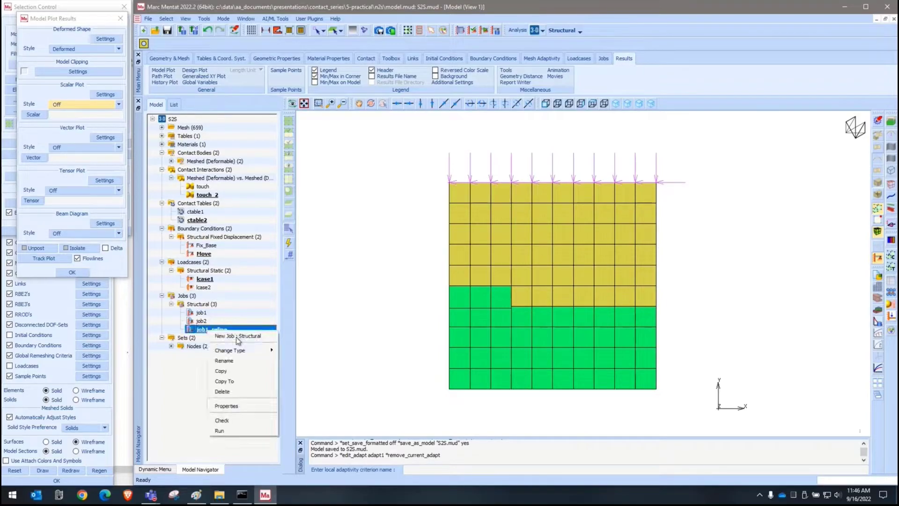
left_click(234, 395)
right_click(202, 320)
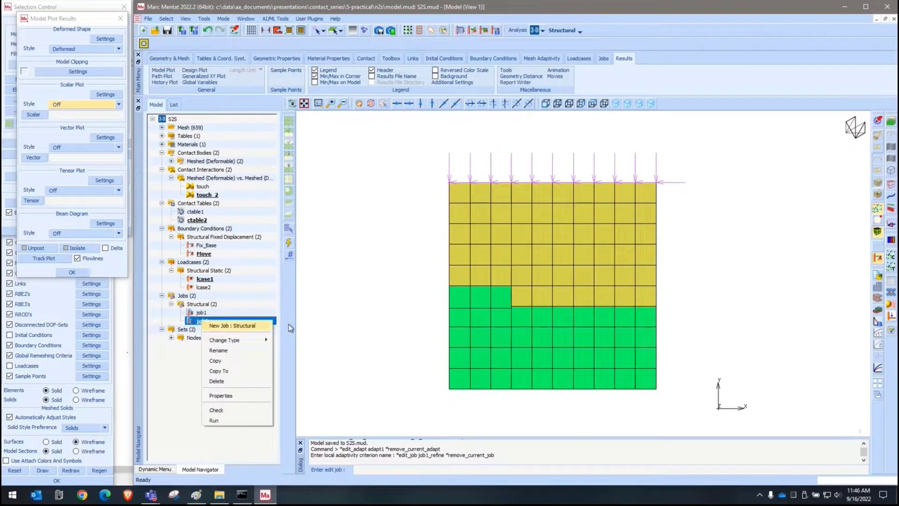
left_click(223, 380)
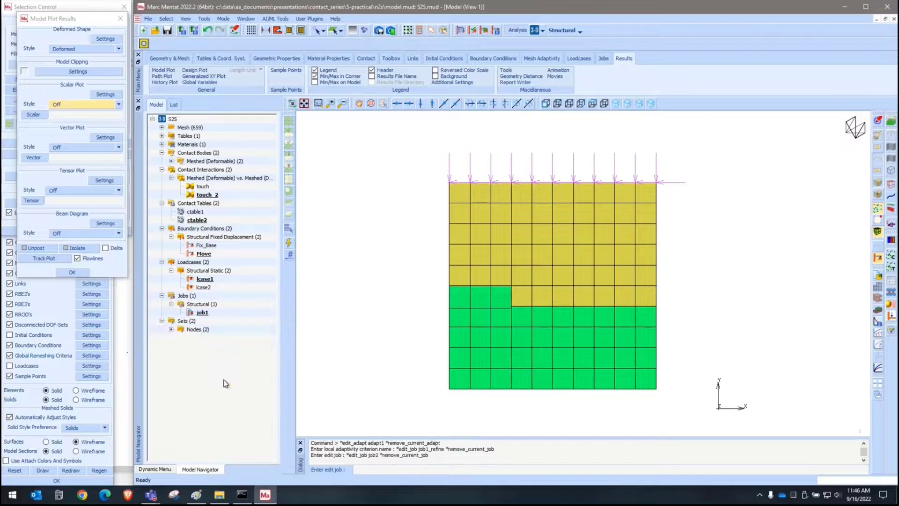
right_click(204, 288)
left_click(227, 335)
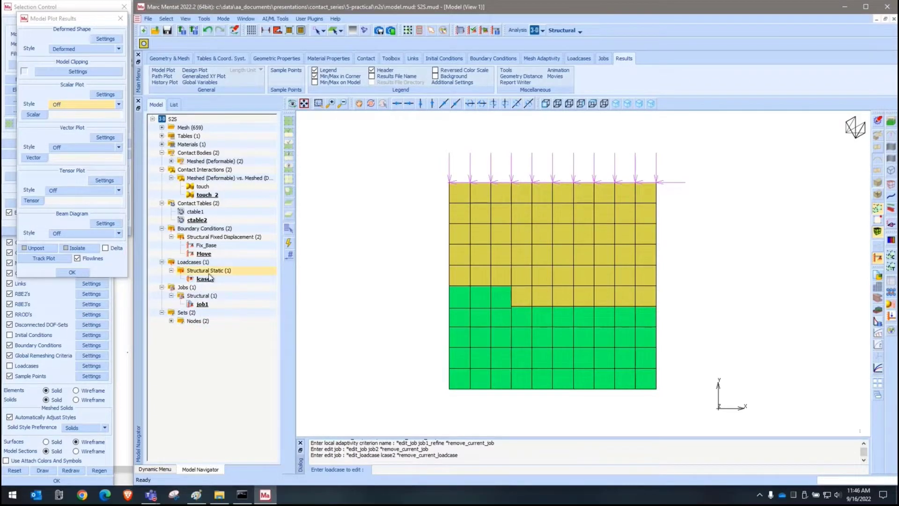
- Delete contact table ctable2 and contact interaction touch_2, and check the properties of the remaining touch interaction
right_click(197, 223)
left_click(232, 260)
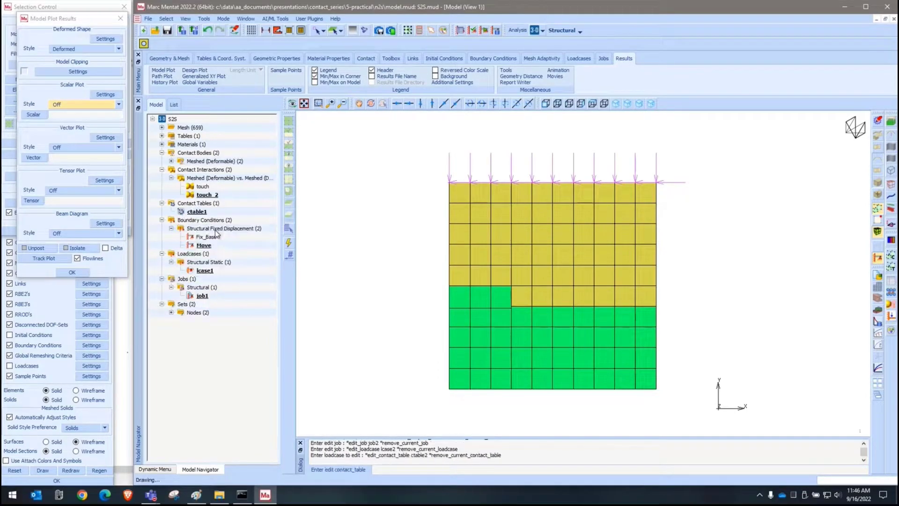
right_click(209, 197)
left_click(230, 238)
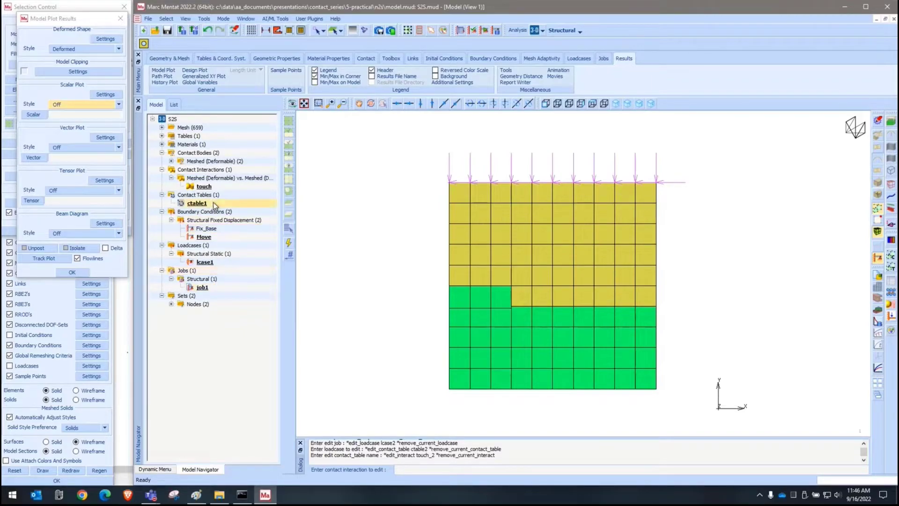
double_click(206, 186)
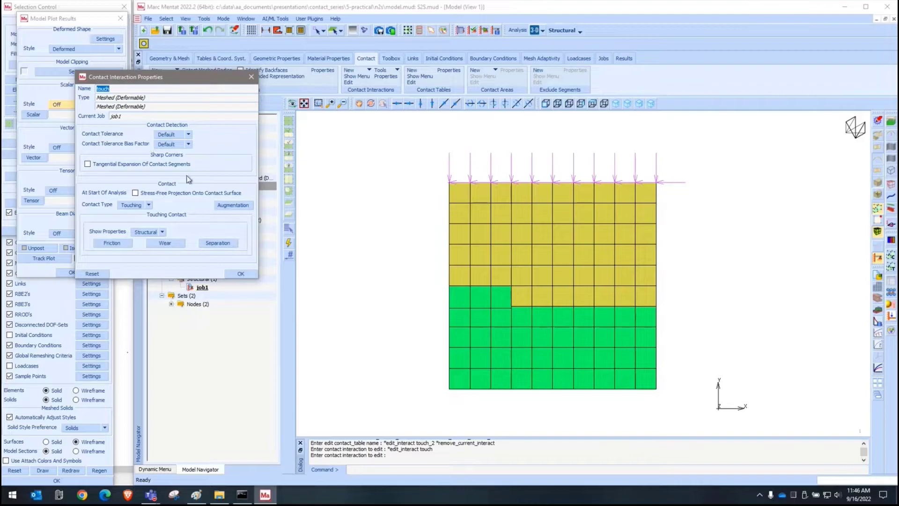
key("Escape")
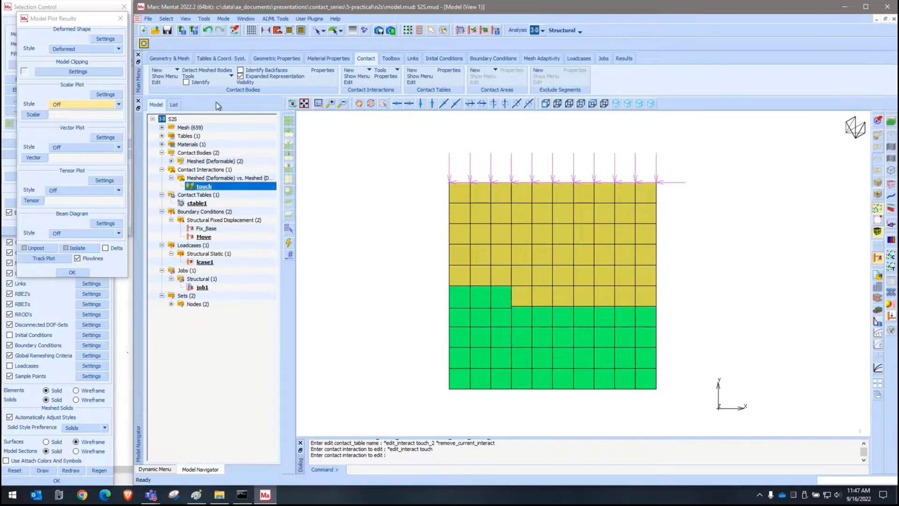
- Clear the whole selection of nodes and elements
left_click_drag(73, 21, 146, 32)
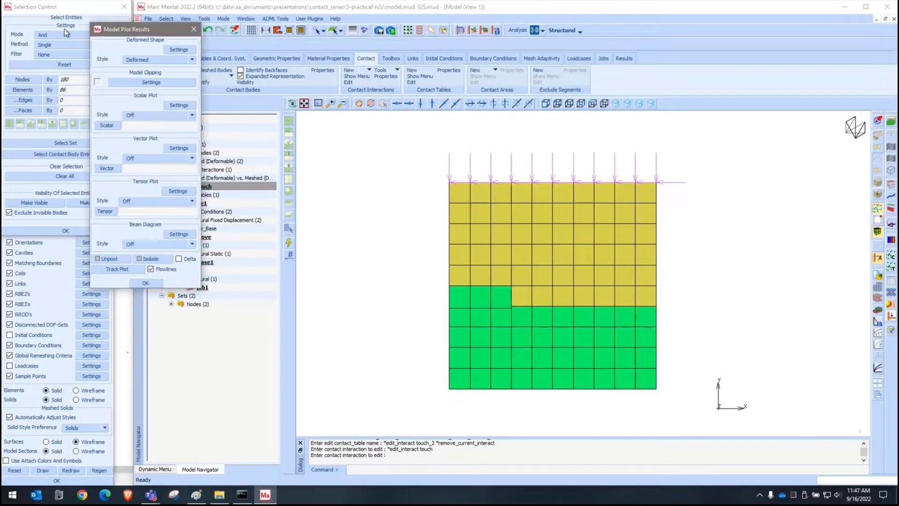
left_click(19, 51)
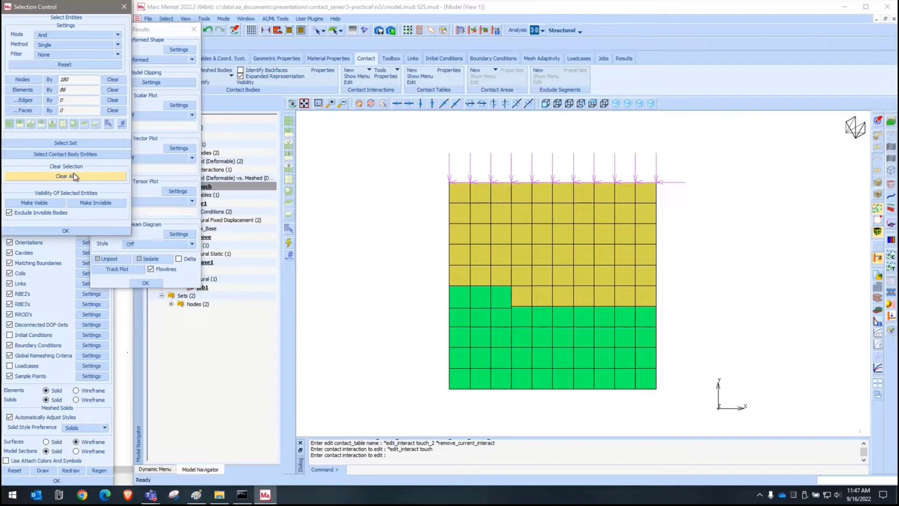
left_click(75, 177)
left_click(165, 226)
- Set the contact method of job1 to Segment To Segment
double_click(203, 287)
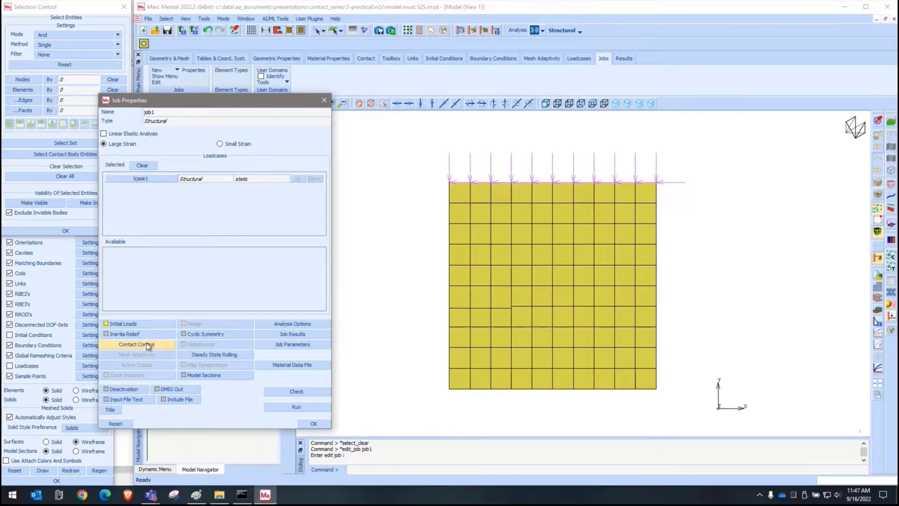
left_click(137, 344)
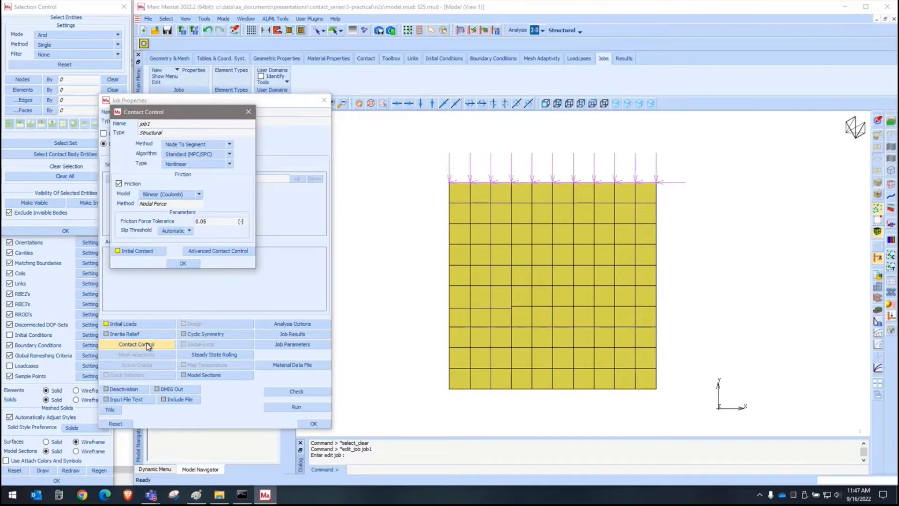
left_click(190, 143)
left_click(195, 158)
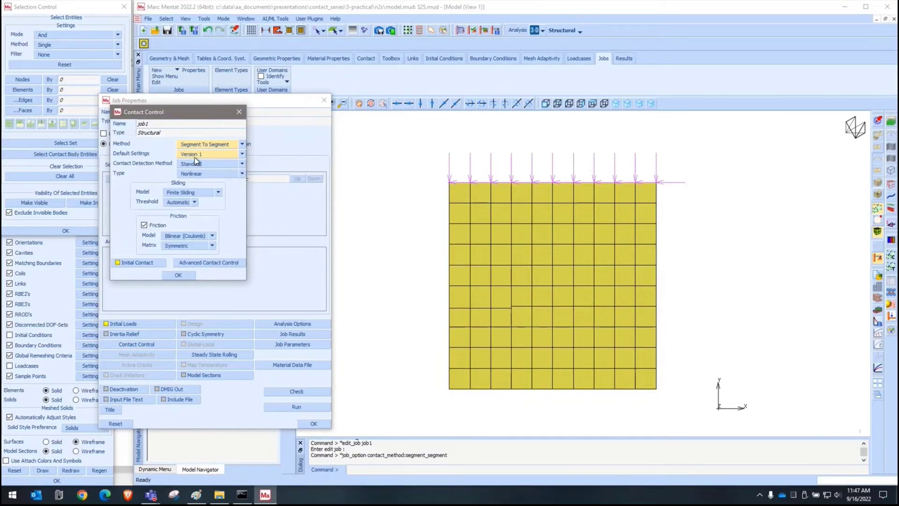
right_click(230, 220)
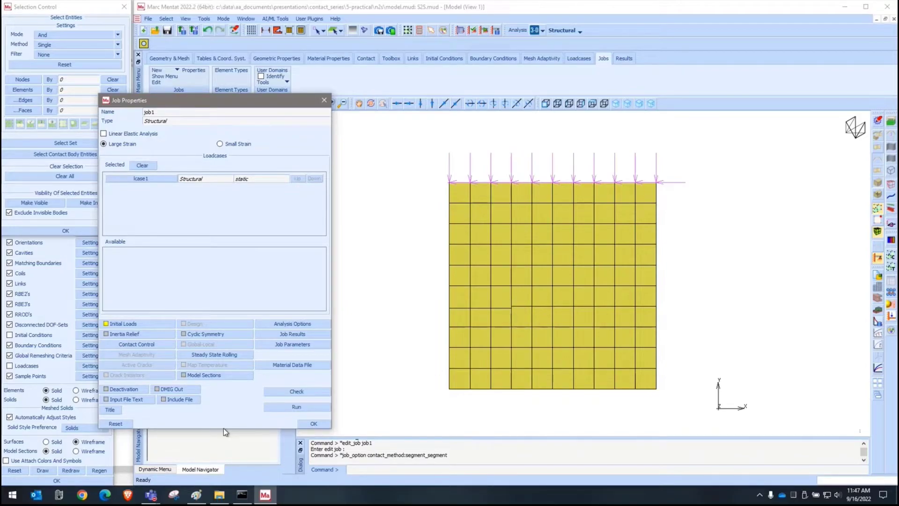
- Run job1 and display Contact Status from its results as contour bands
left_click(304, 406)
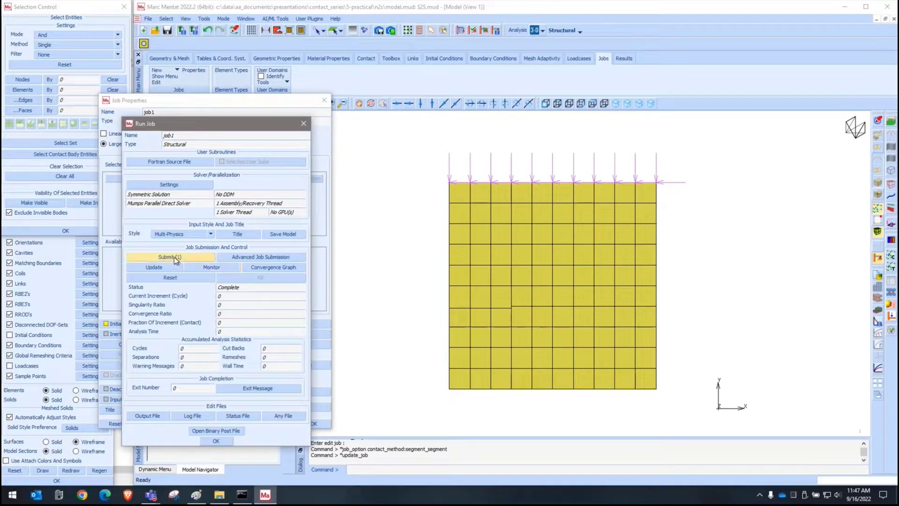
left_click(176, 258)
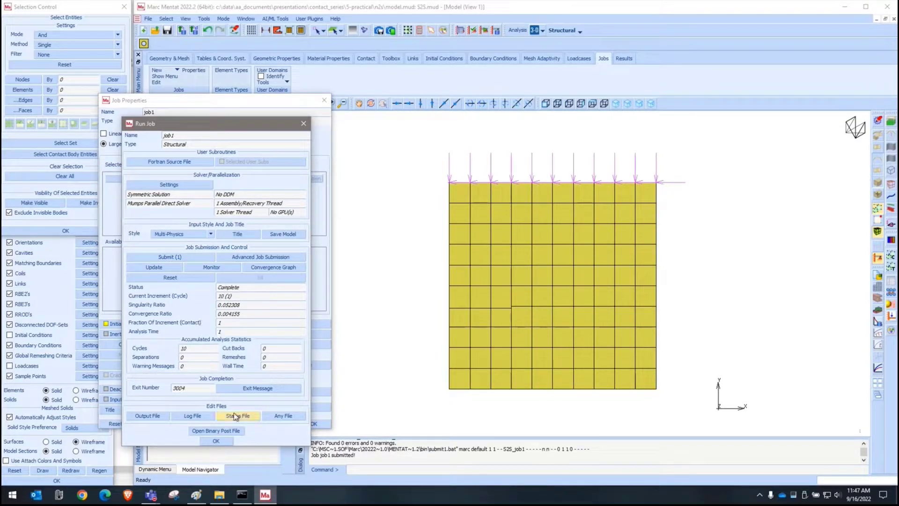
left_click(229, 431)
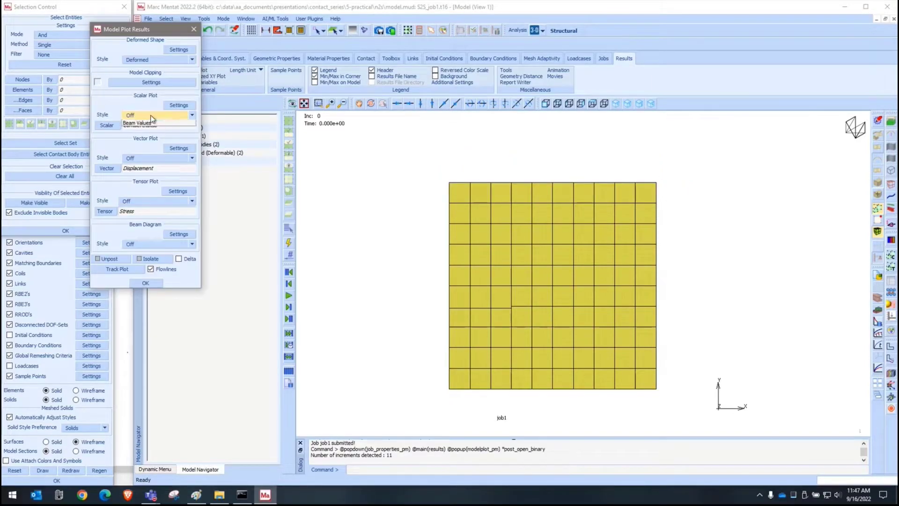
left_click(157, 114)
left_click(156, 129)
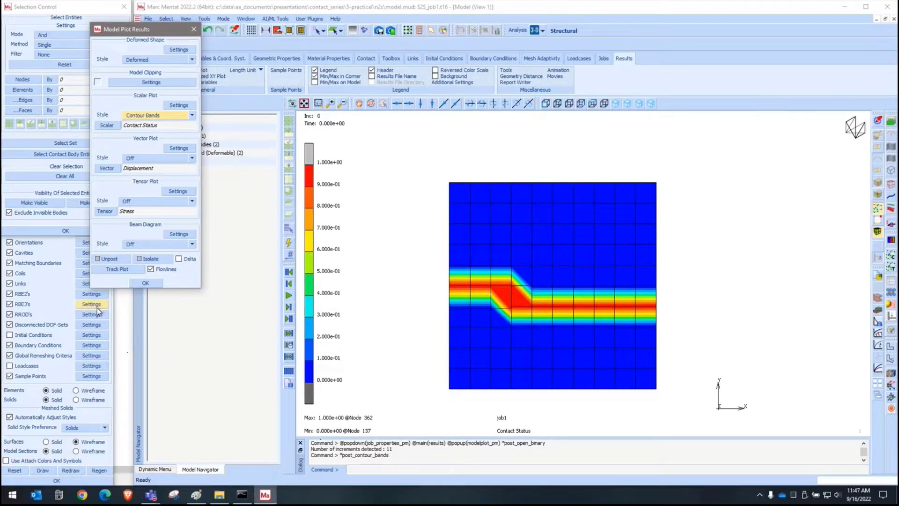
- Show only outline element edges to examine the Contact Status bands at the interface, and switch the edges back to Surface
left_click(40, 391)
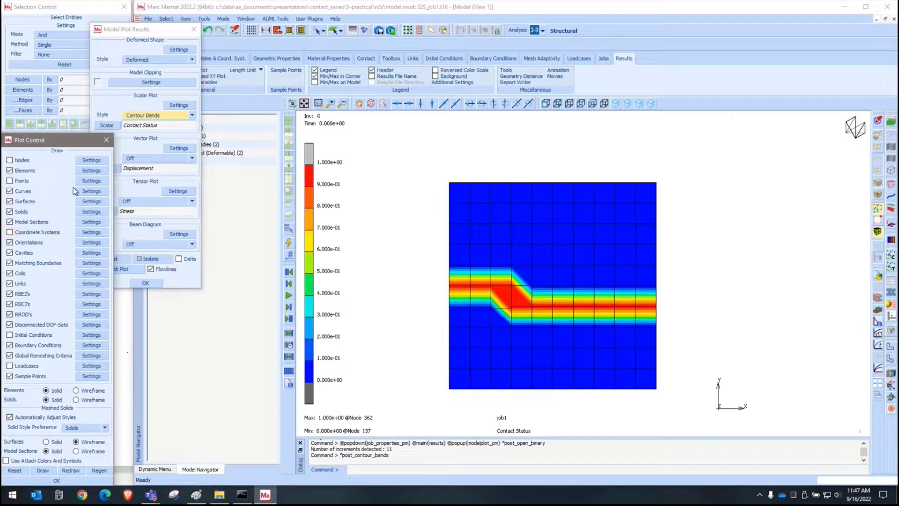
left_click(102, 172)
left_click(128, 179)
left_click(133, 268)
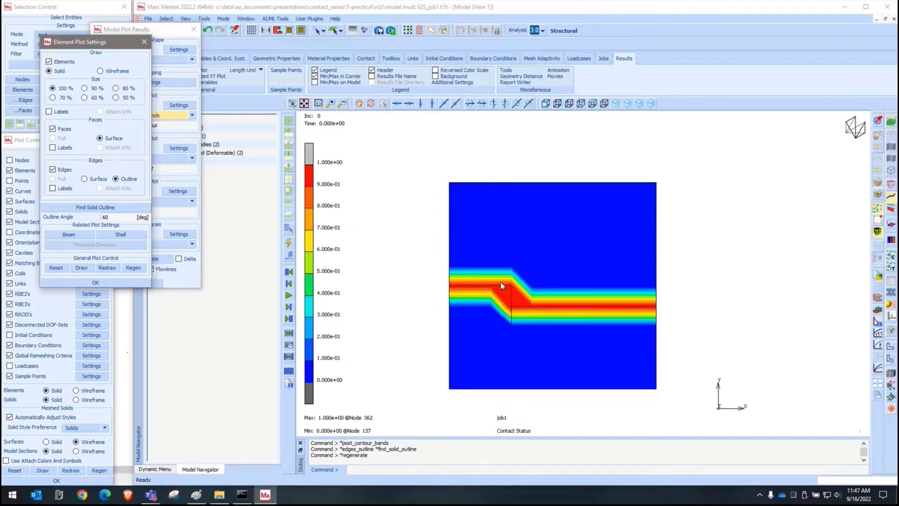
left_click(91, 179)
right_click(129, 166)
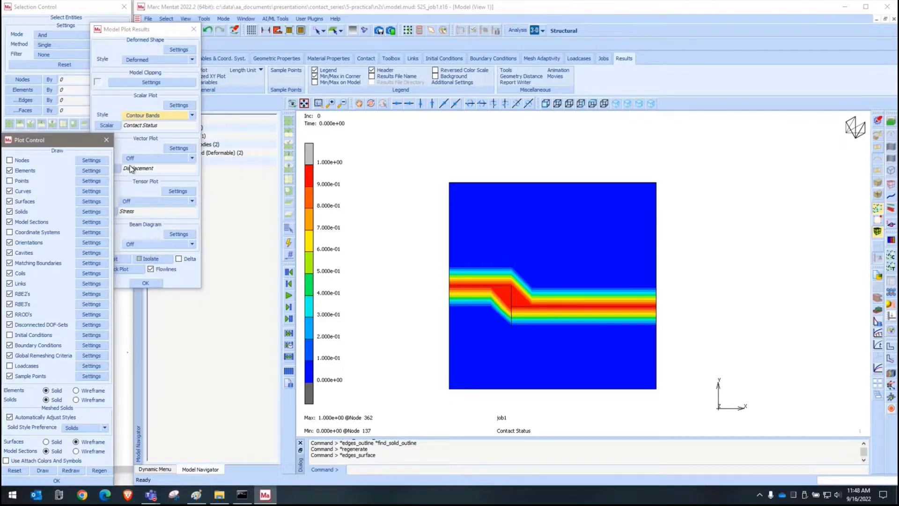
- Go to the last increment and examine the lower step corner of the interface for gaps and penetration
left_click(289, 319)
scroll(520, 308, "up", 4)
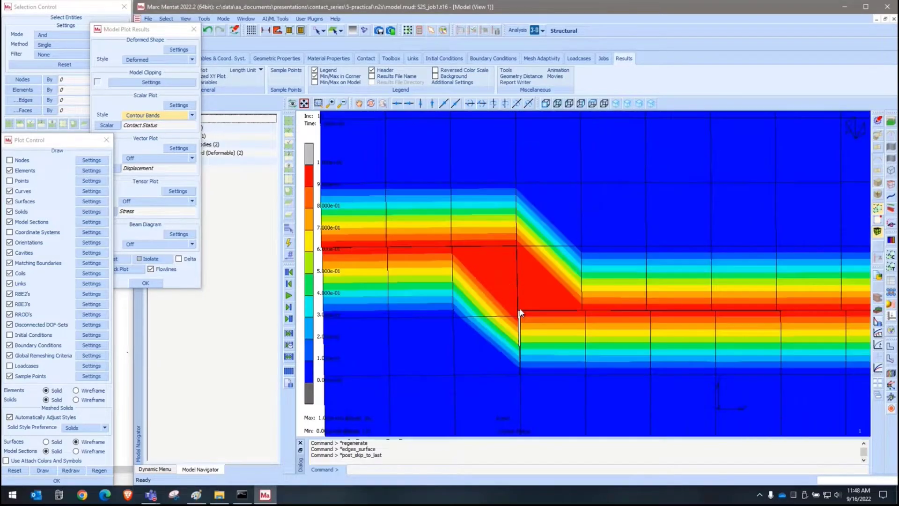
scroll(538, 252, "up", 6)
scroll(436, 340, "down", 5)
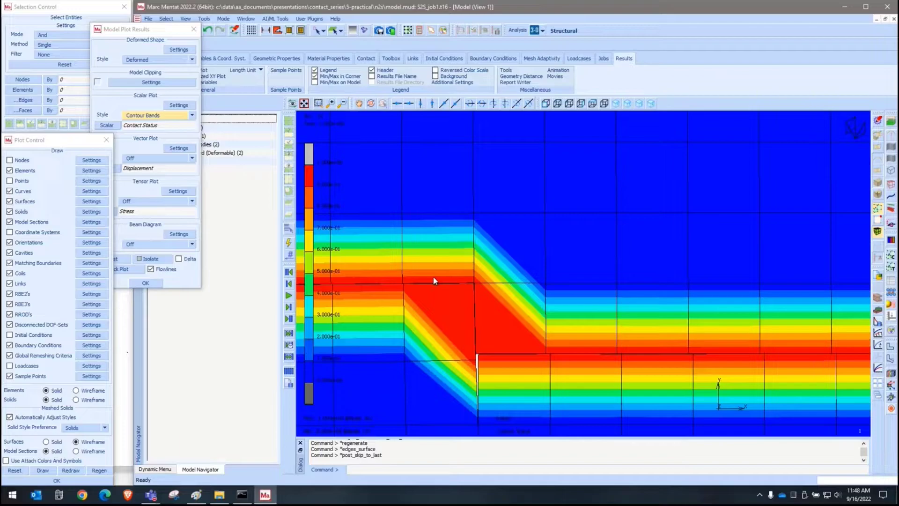
scroll(432, 277, "down", 2)
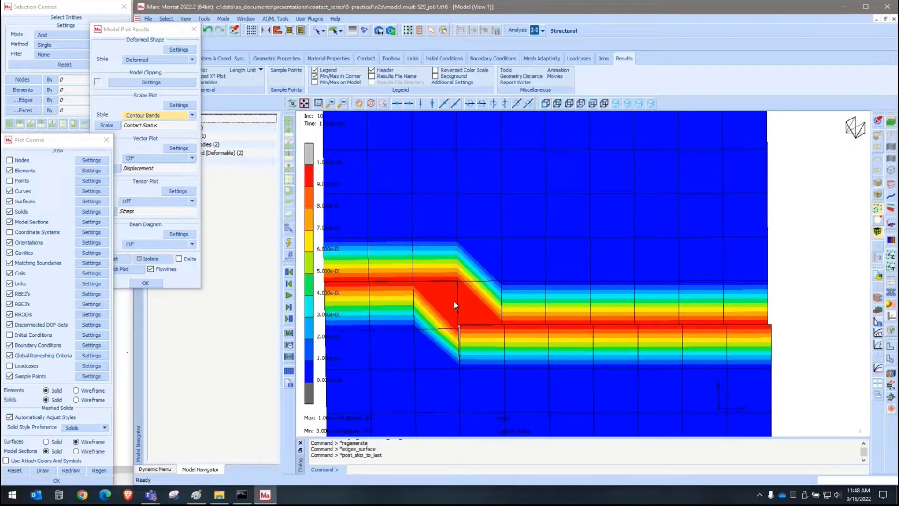
scroll(462, 328, "up", 2)
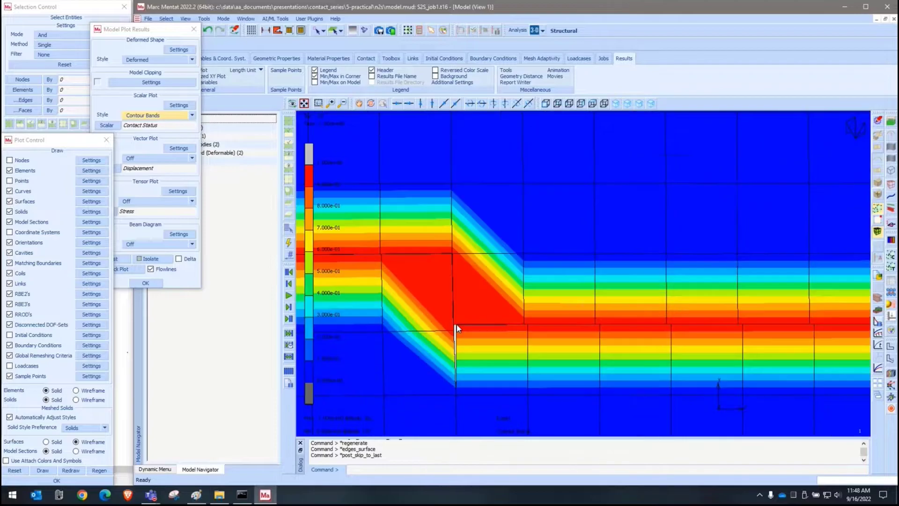
scroll(456, 328, "up", 5)
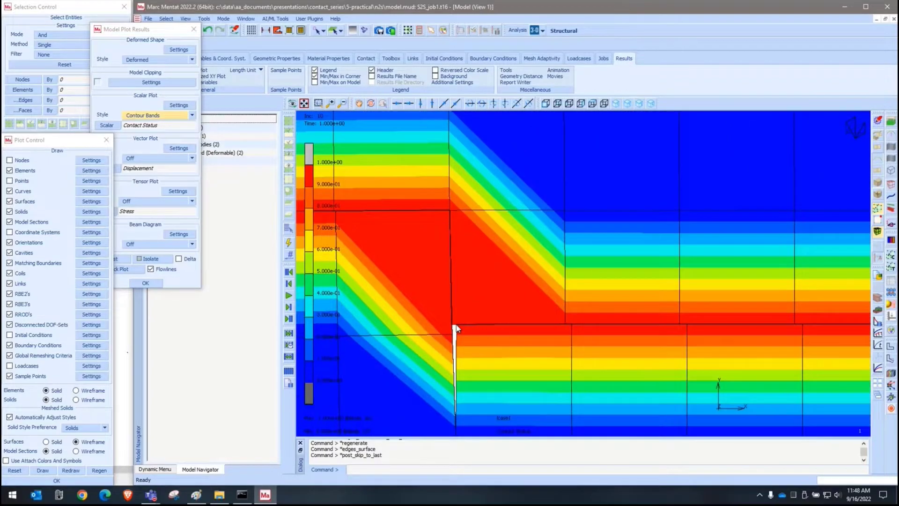
scroll(469, 324, "down", 3)
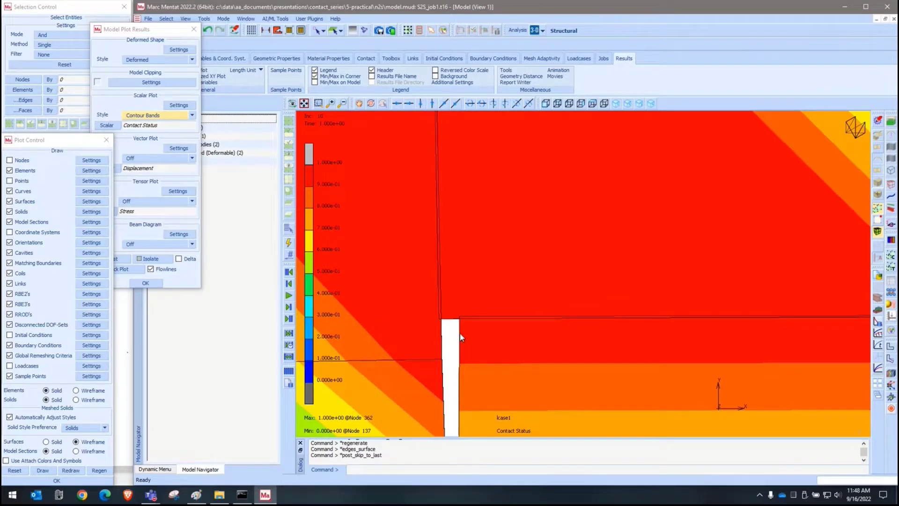
scroll(460, 335, "down", 2)
scroll(458, 338, "down", 3)
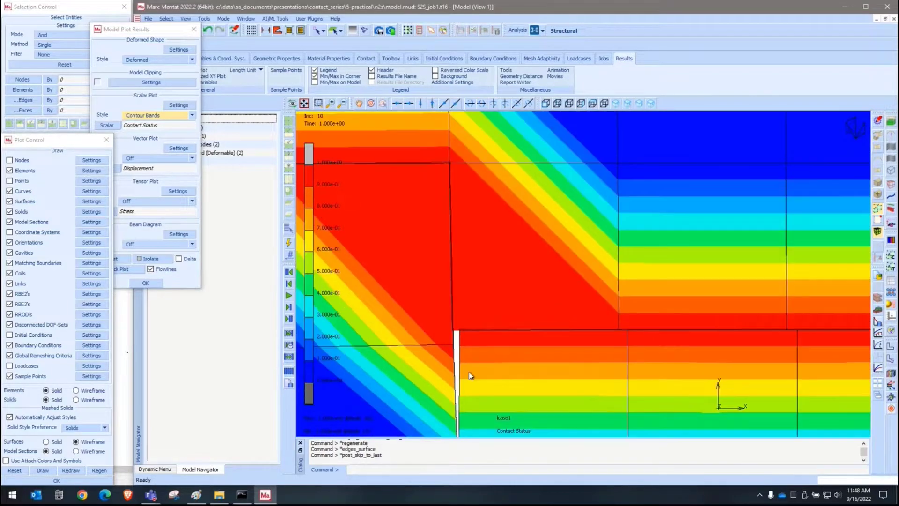
- Examine the upper step corner, the outer edge and the whole body in 3D, and restore the front view
scroll(458, 167, "up", 4)
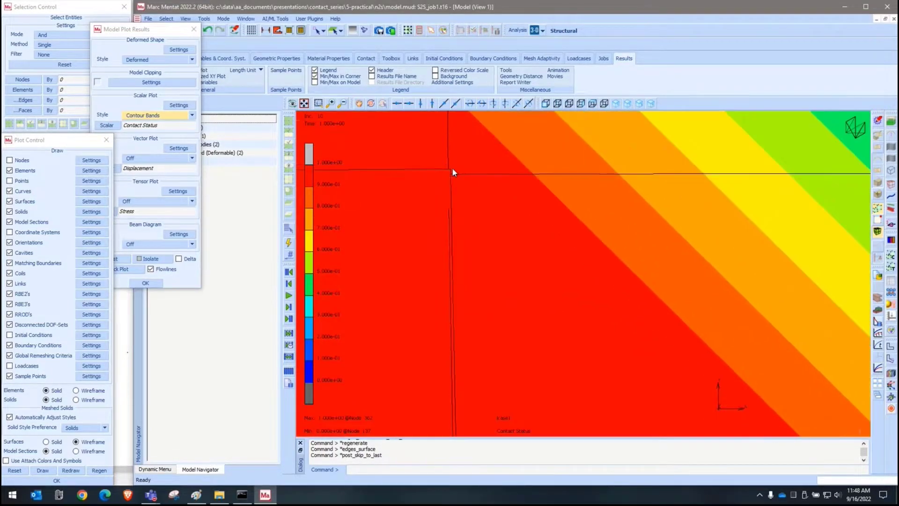
scroll(455, 177, "down", 2)
scroll(440, 183, "down", 3)
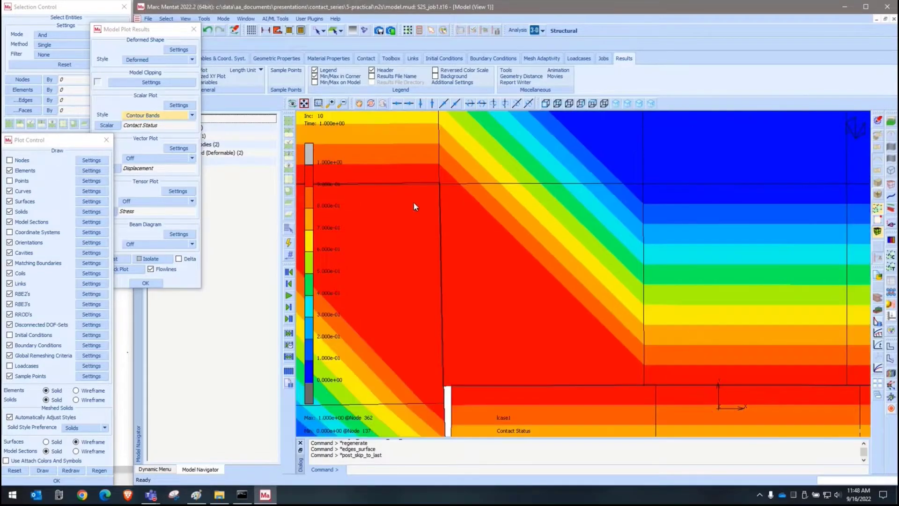
scroll(380, 256, "down", 3)
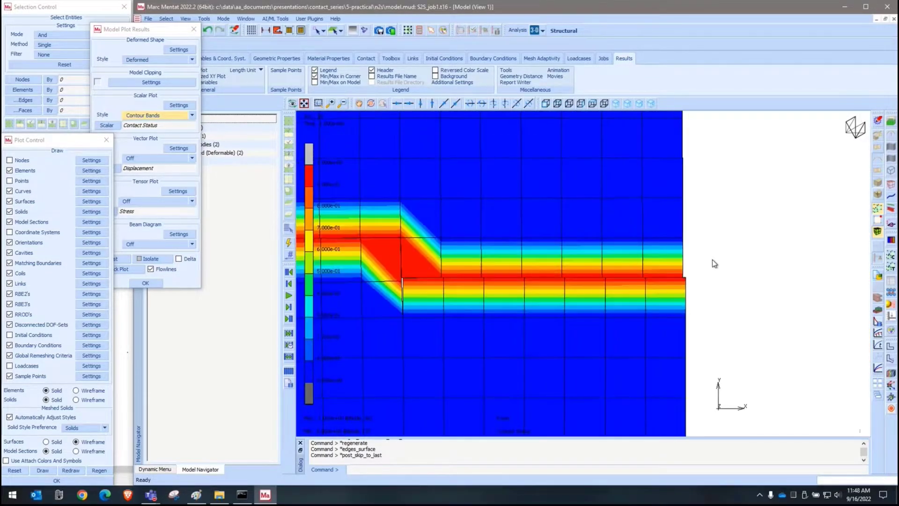
scroll(751, 291, "down", 2)
middle_click_drag(615, 414, 479, 78, "alt")
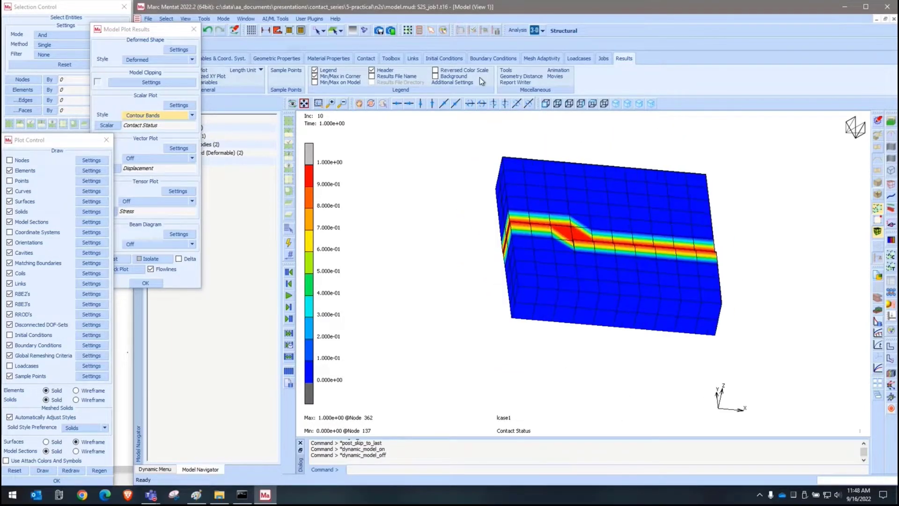
left_click(547, 107)
- Dismiss the results plot settings and close the job1 results to return to the S2S model
left_click(157, 176)
right_click(156, 173)
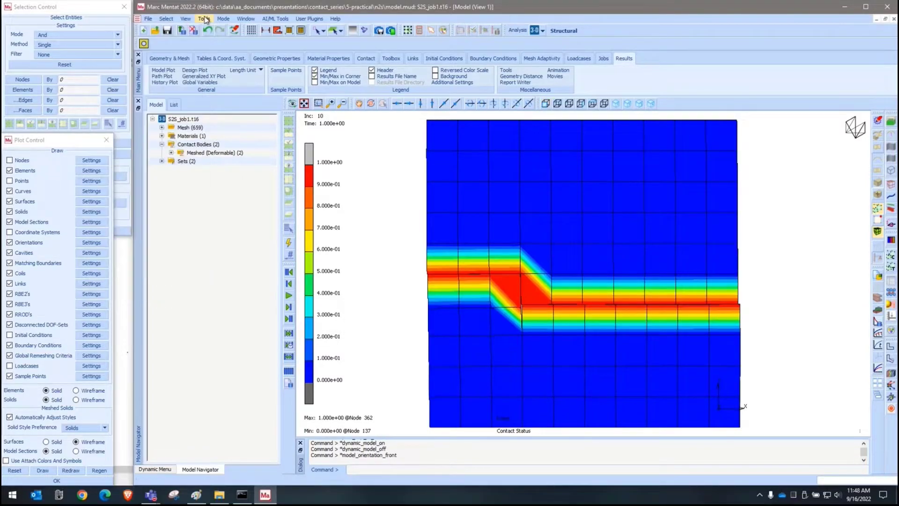
left_click(195, 30)
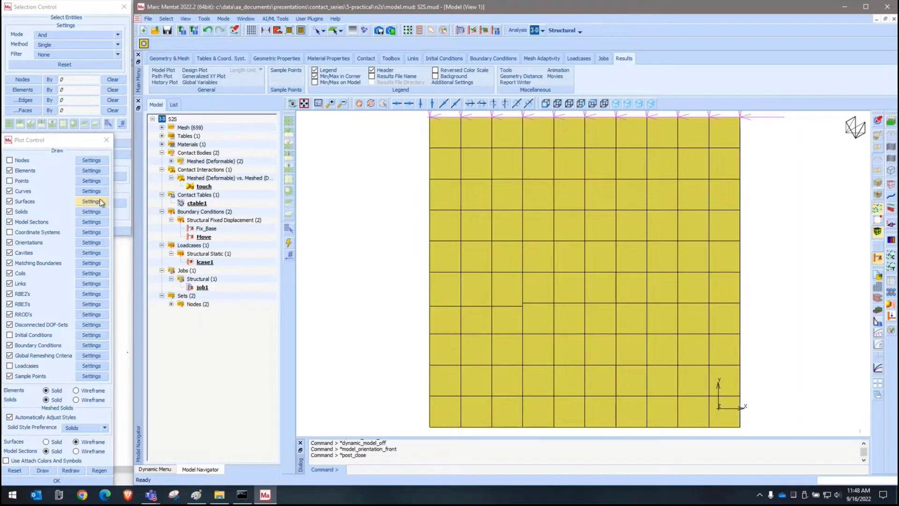
- Copy job1 and name the copy job1_Stiffer
right_click(202, 288)
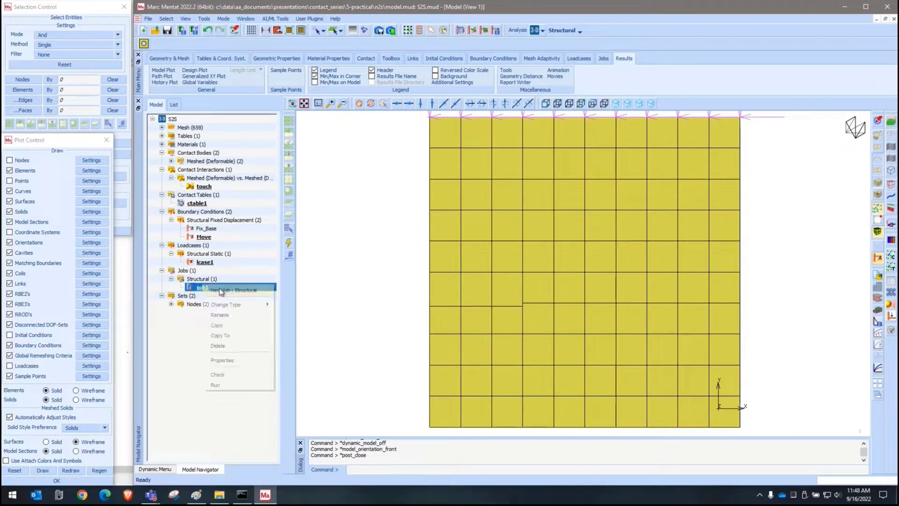
left_click(235, 326)
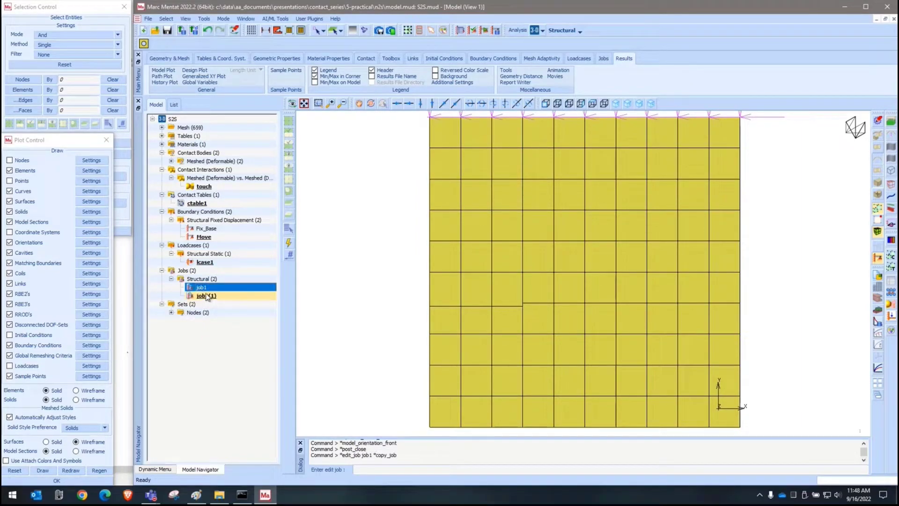
double_click(208, 296)
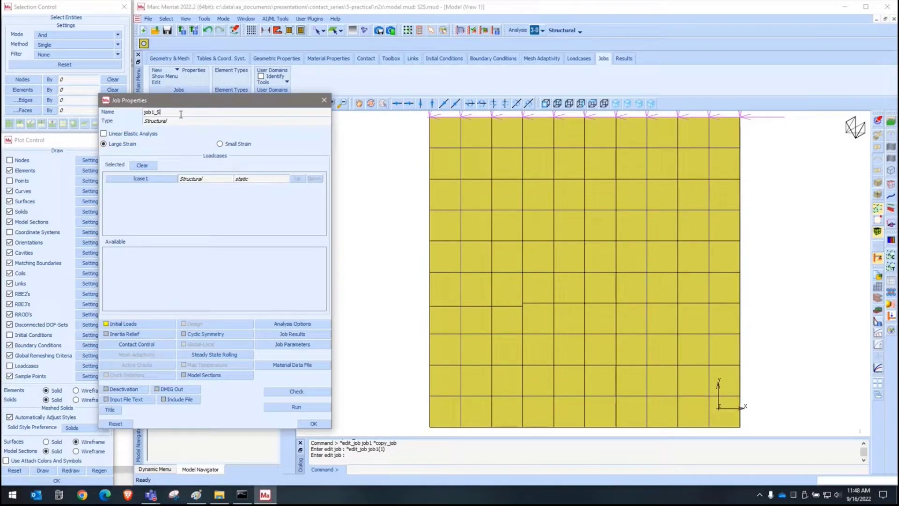
type("_Stiffer")
key("Return")
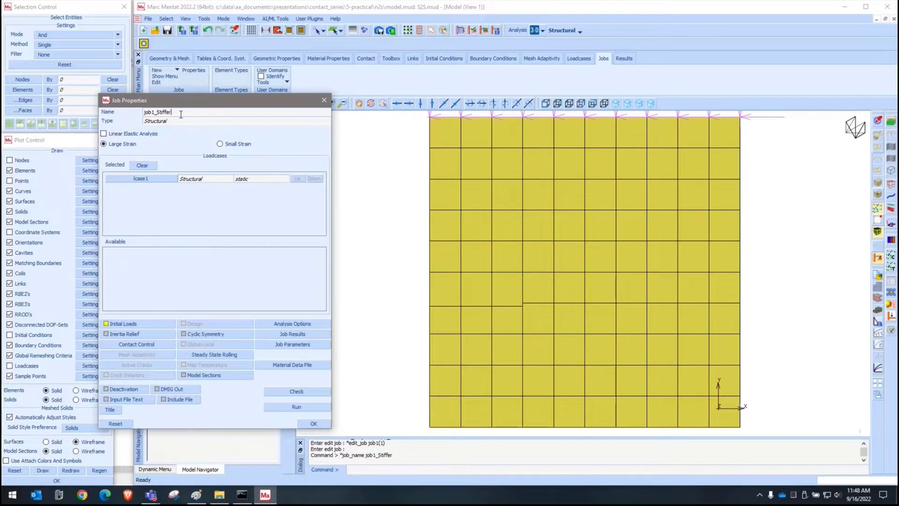
- Set the segment-to-segment penalty scale factor of job1_Stiffer to 10 for both normal and tangential behavior
left_click(149, 345)
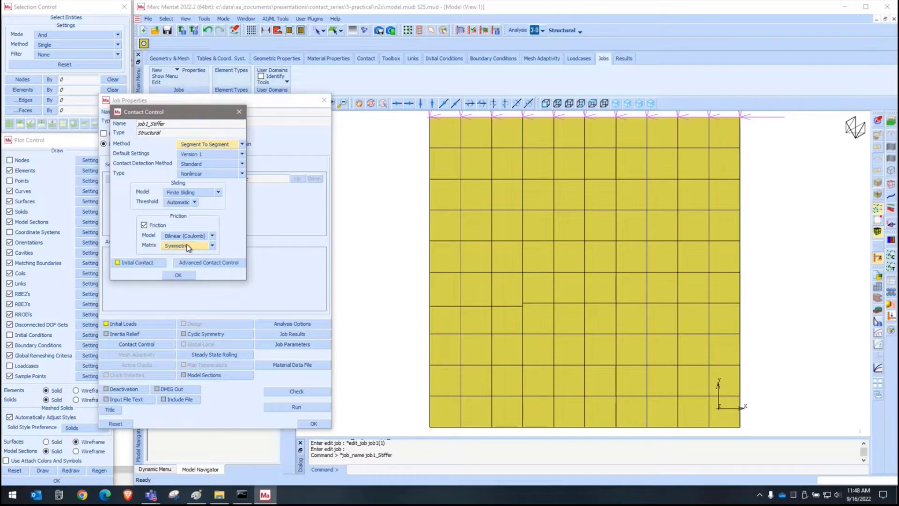
left_click(205, 264)
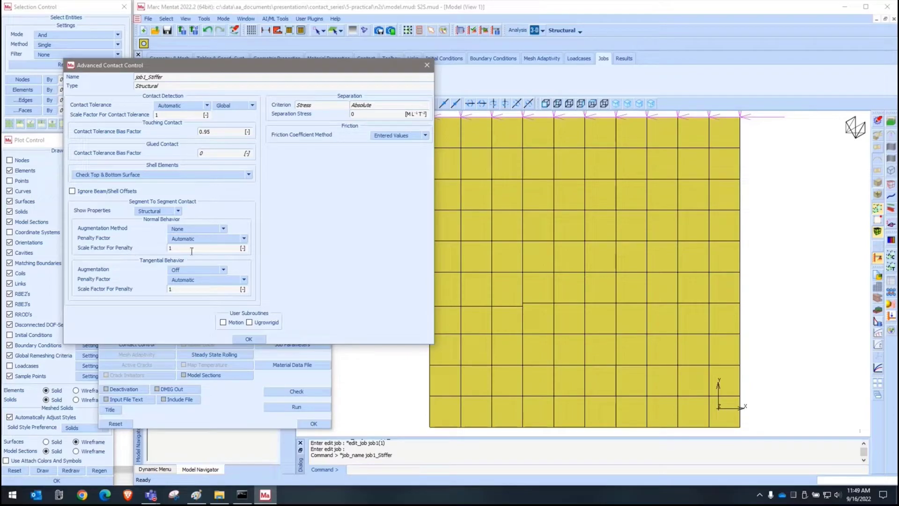
key("Return")
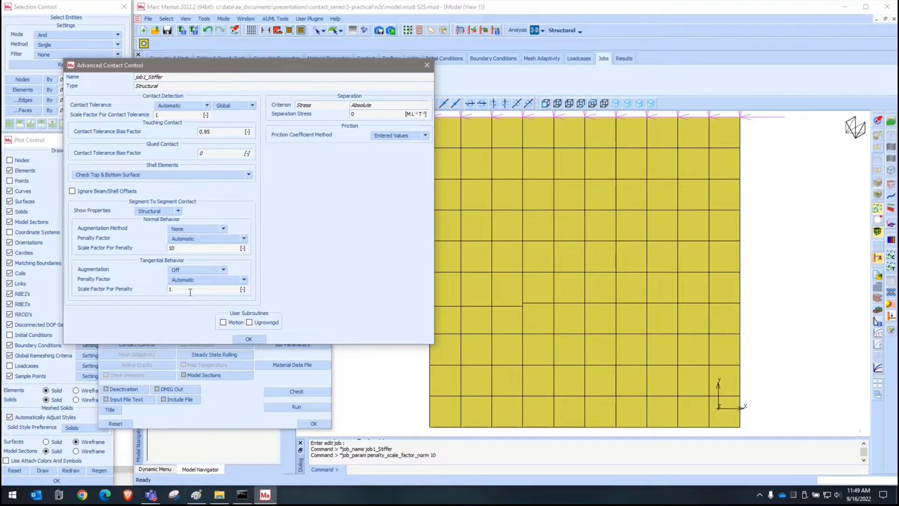
key("Return")
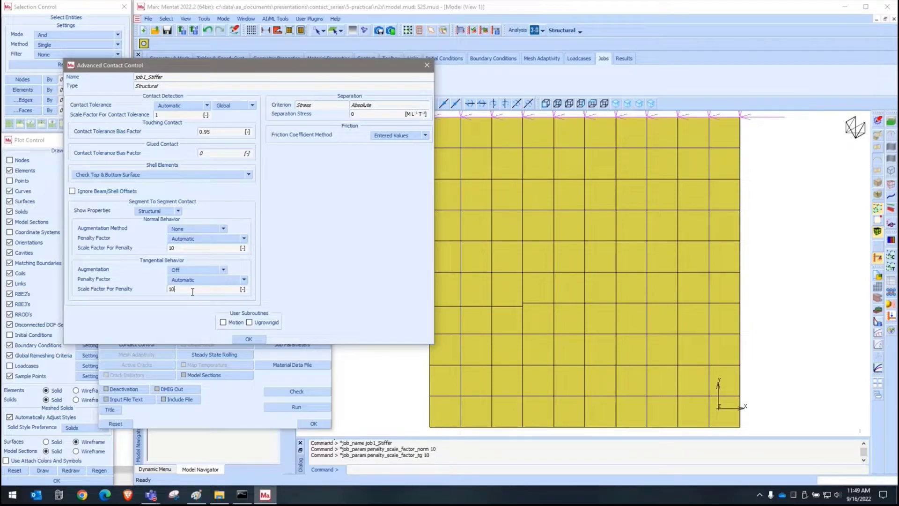
left_click(426, 65)
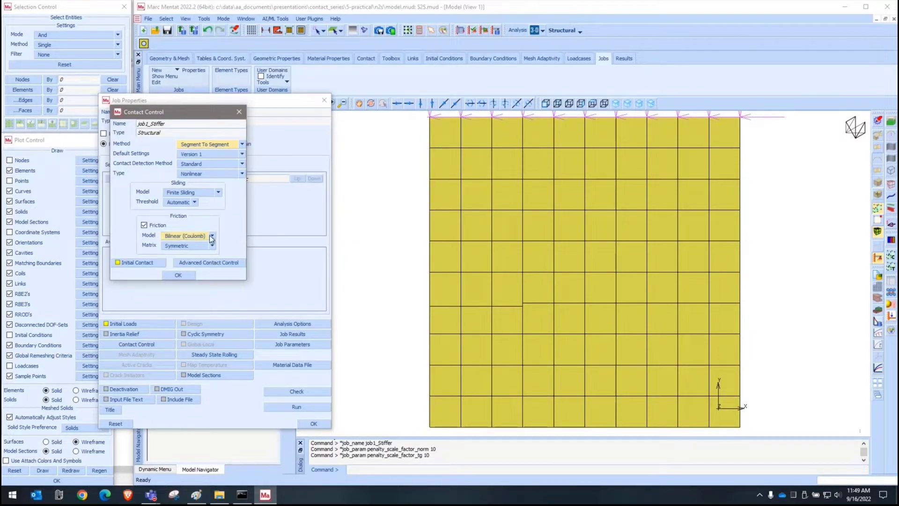
left_click(178, 275)
- Save the S2S model and submit job1_Stiffer for analysis
left_click(297, 406)
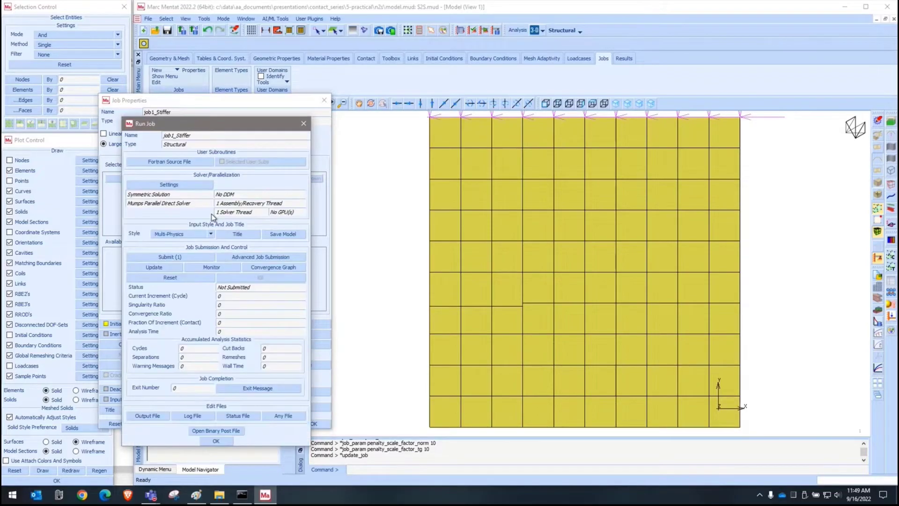
left_click(290, 235)
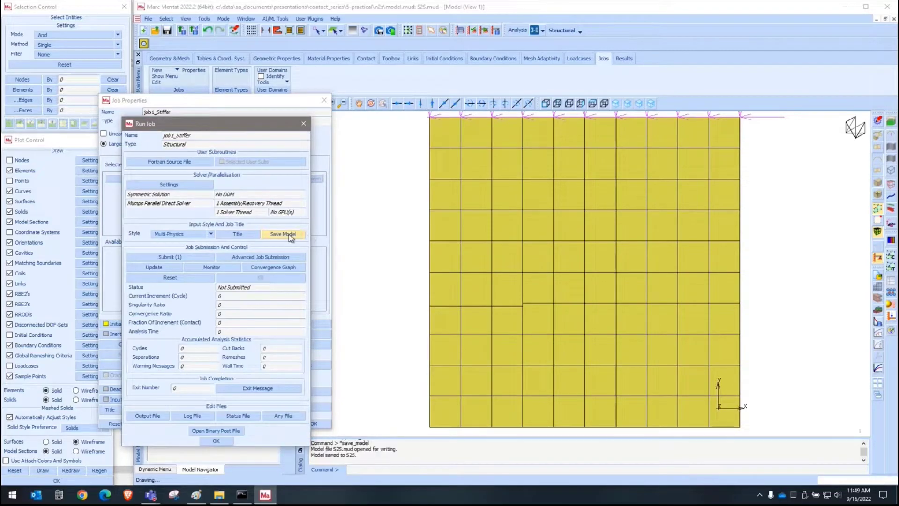
left_click(178, 258)
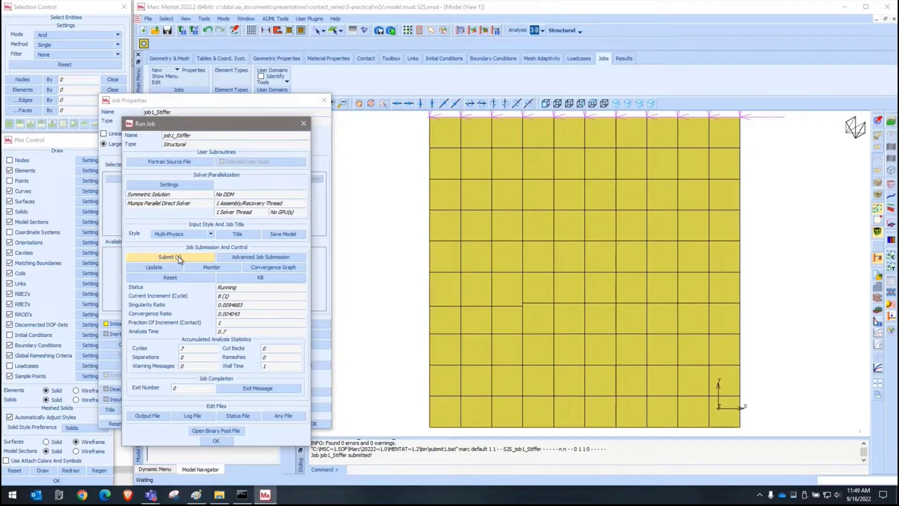
- Open the job1_Stiffer results and plot Contact Status as contour bands at the last increment
left_click(229, 434)
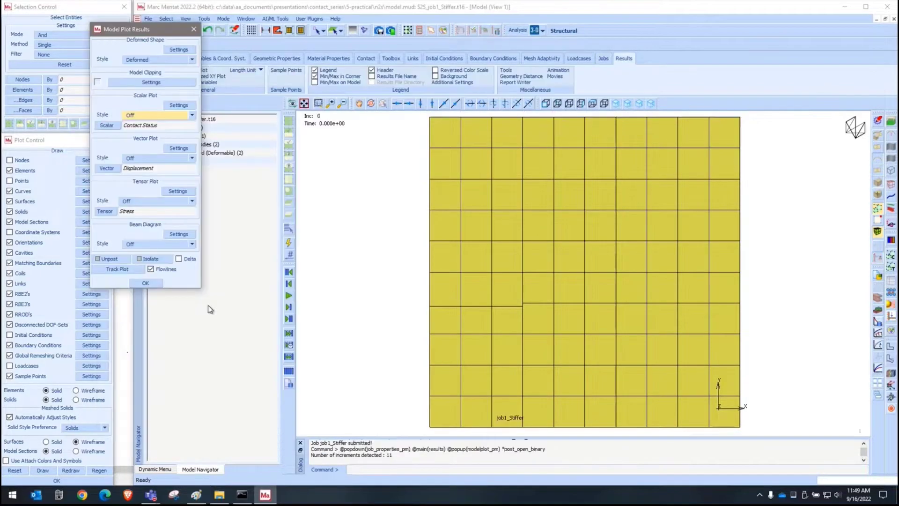
left_click(154, 115)
left_click(155, 130)
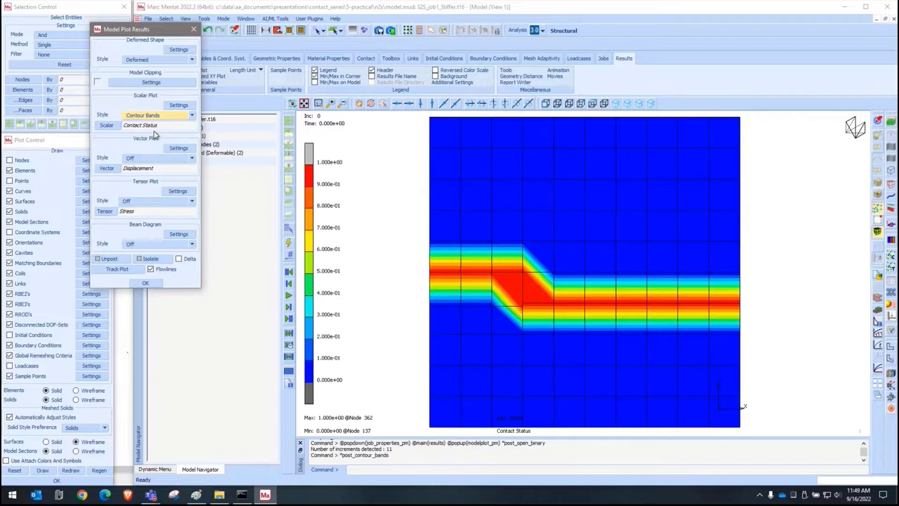
left_click(289, 319)
- Examine the lower and upper step corners of the contact interface for gaps and penetration
scroll(535, 298, "up", 5)
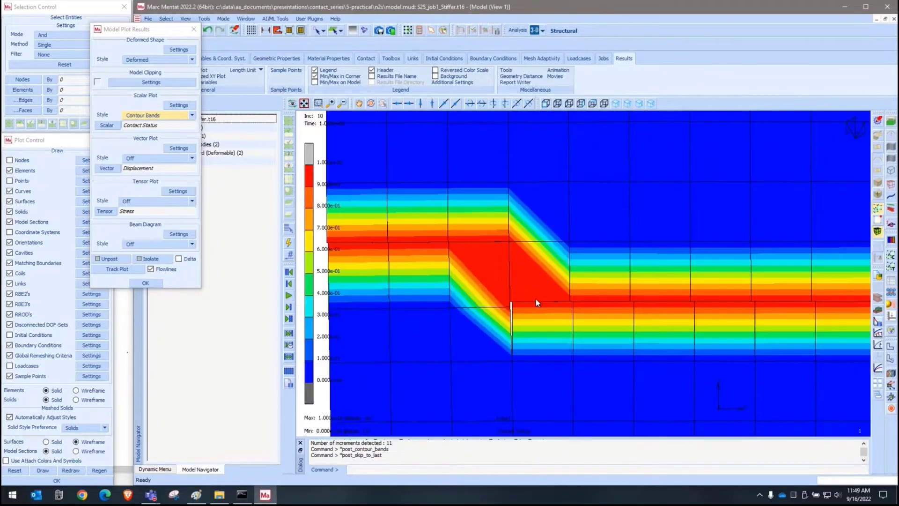
scroll(513, 305, "up", 5)
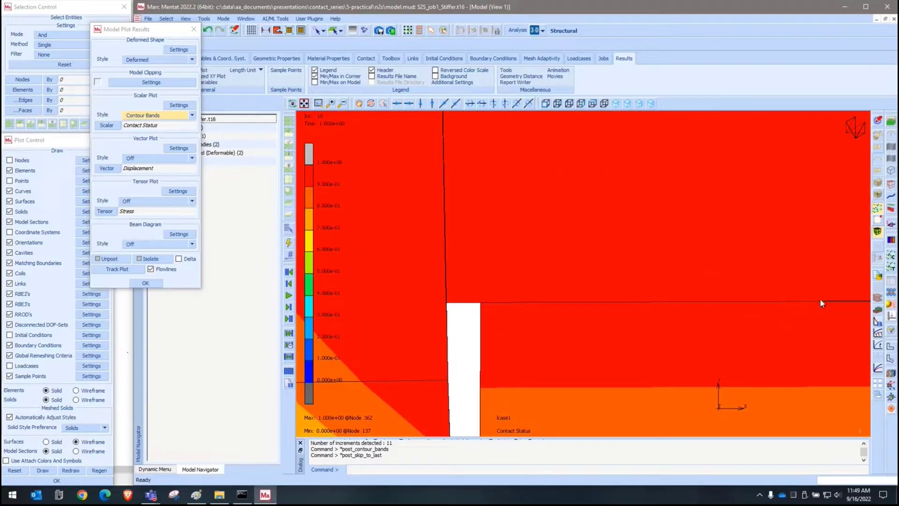
scroll(473, 296, "up", 6)
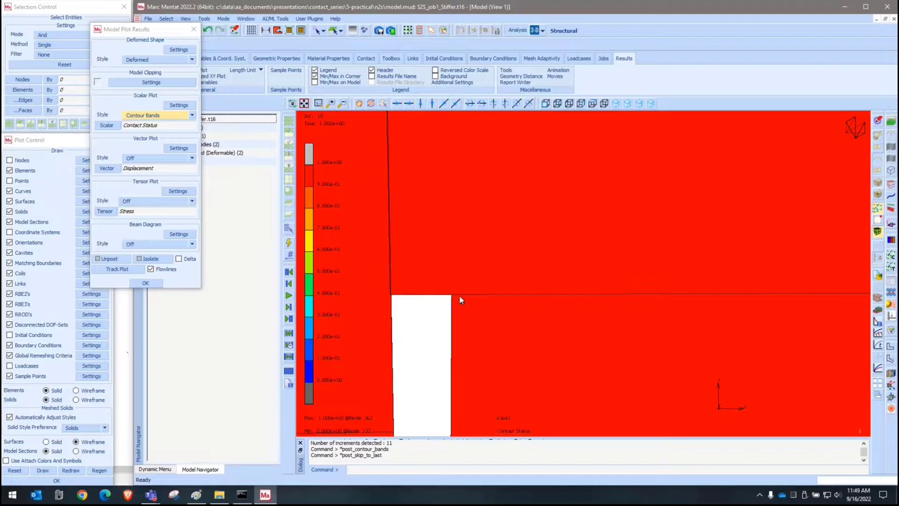
scroll(502, 306, "down", 6)
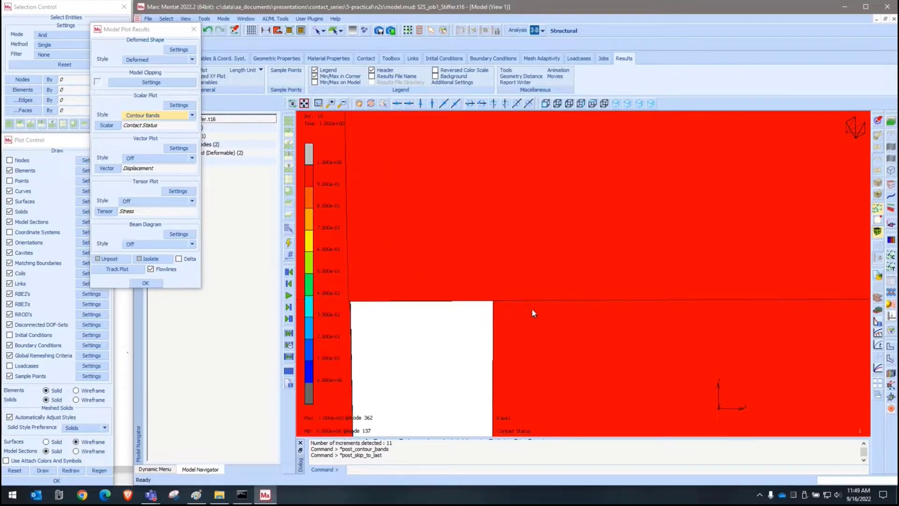
scroll(500, 198, "down", 4)
scroll(510, 206, "up", 8)
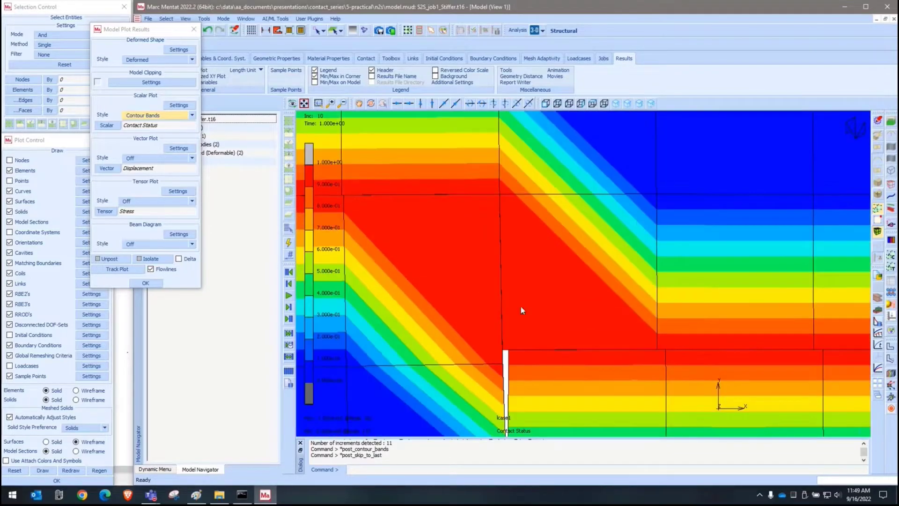
scroll(510, 206, "up", 3)
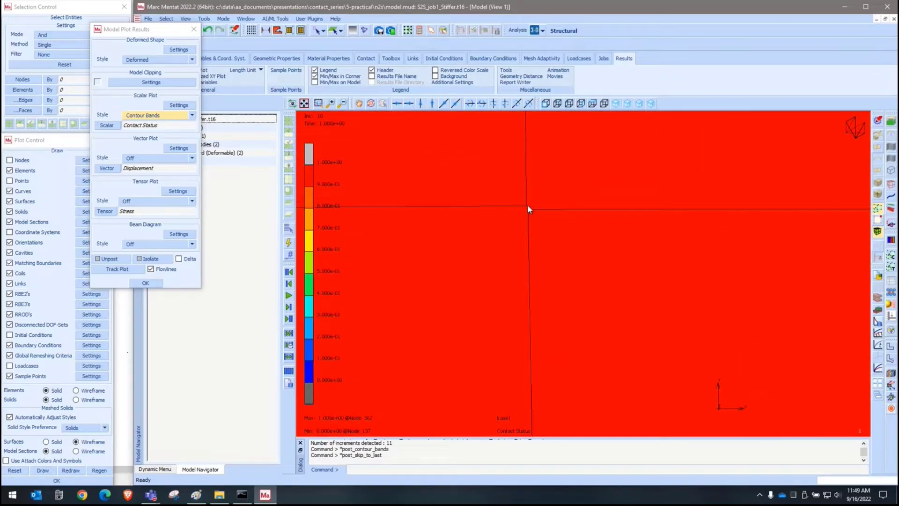
scroll(557, 226, "down", 5)
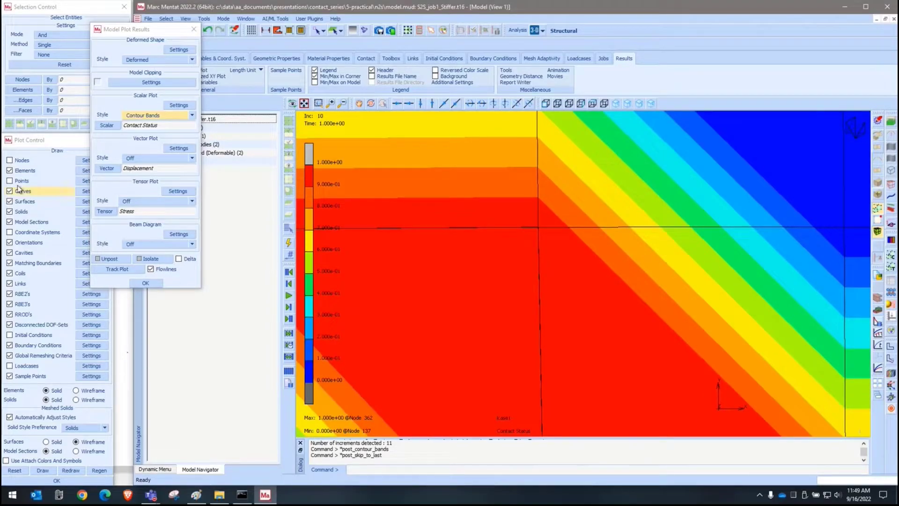
- Switch the elements to wireframe, regenerate the plot and examine the overlap at the upper step corner
left_click(37, 156)
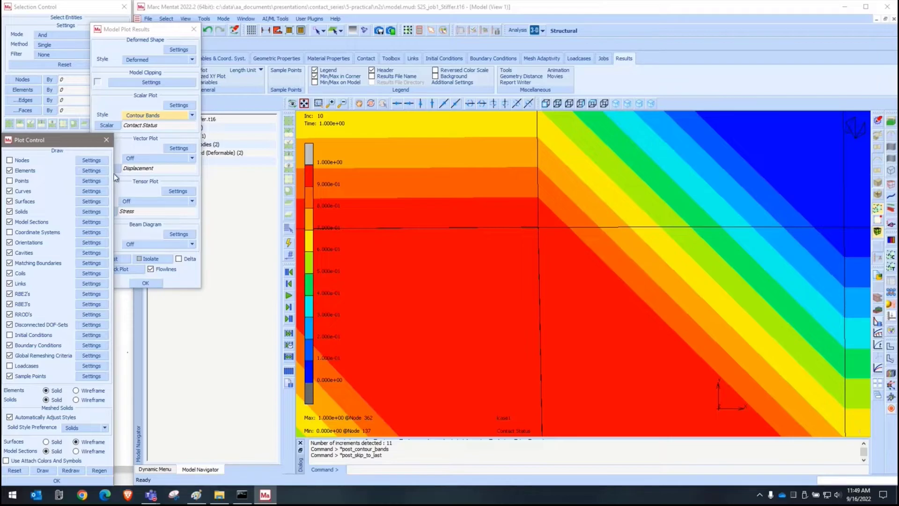
left_click(90, 170)
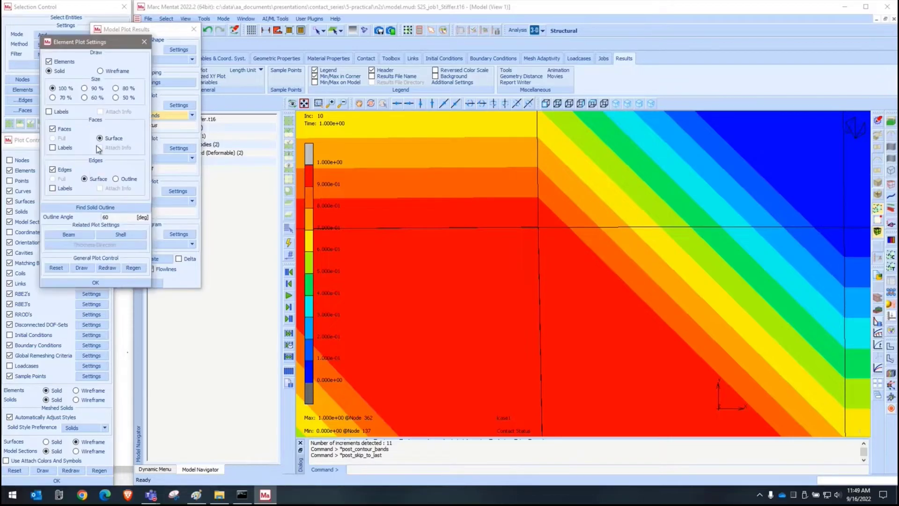
left_click(100, 71)
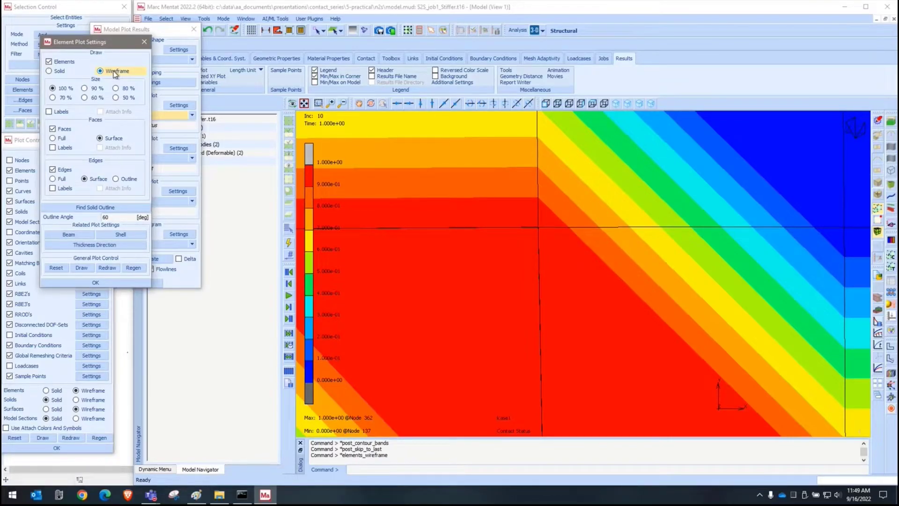
left_click(133, 267)
scroll(534, 233, "up", 8)
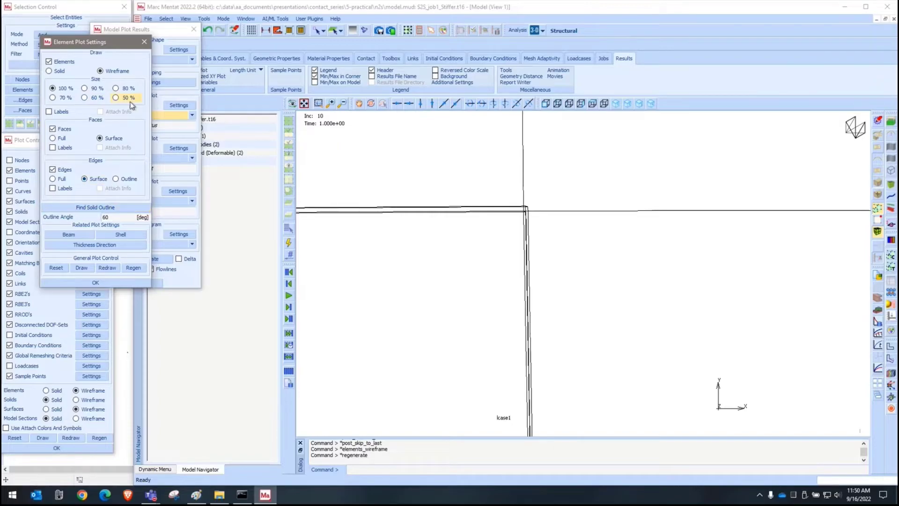
- Restore the solid element display and show Contact Status as contour bands again
left_click(71, 73)
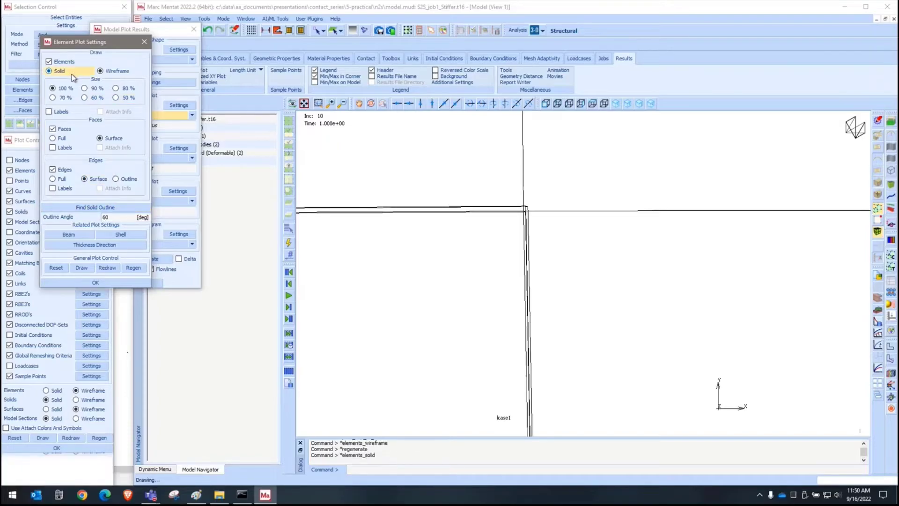
left_click(136, 116)
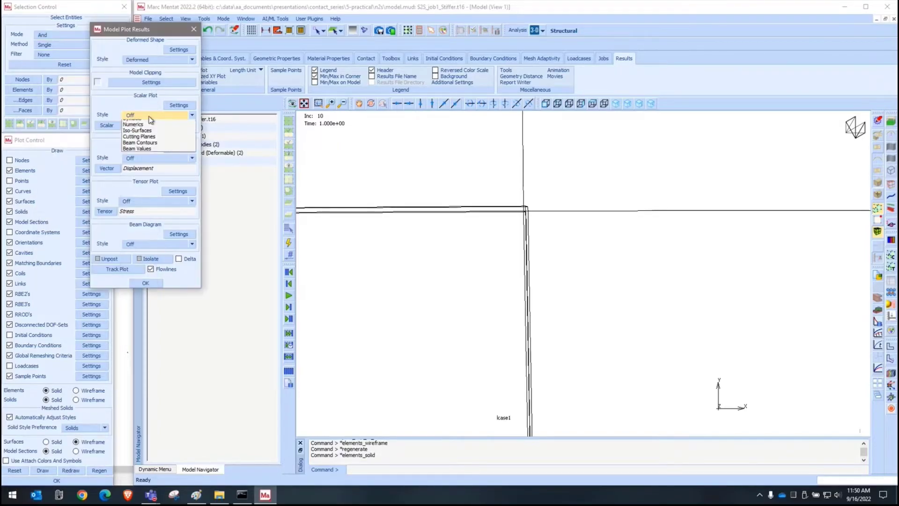
left_click(140, 127)
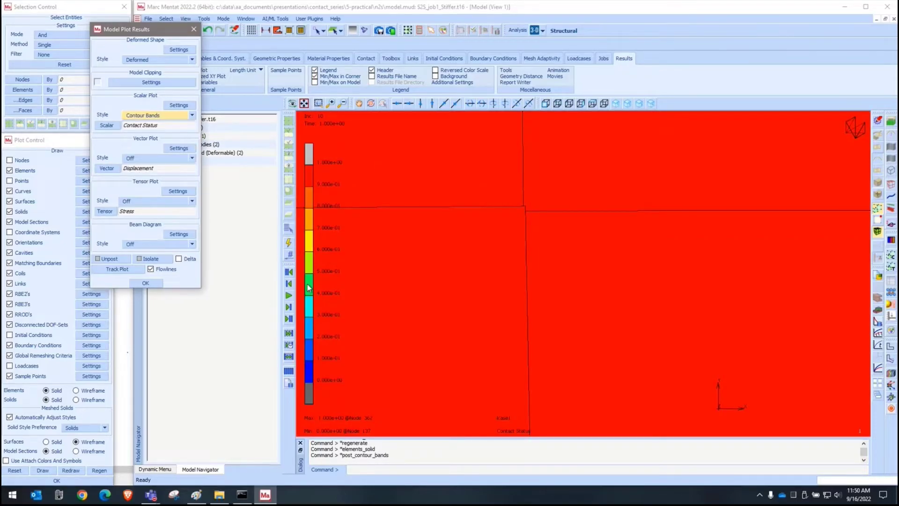
- Examine the contact status over the whole model and along the stepped interface, including its lower corner
left_click(304, 104)
scroll(647, 308, "up", 3)
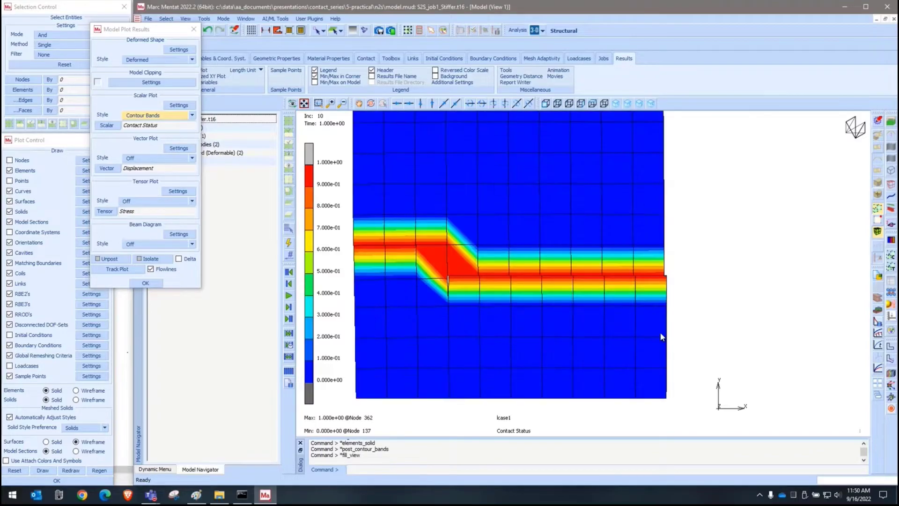
scroll(647, 308, "down", 1)
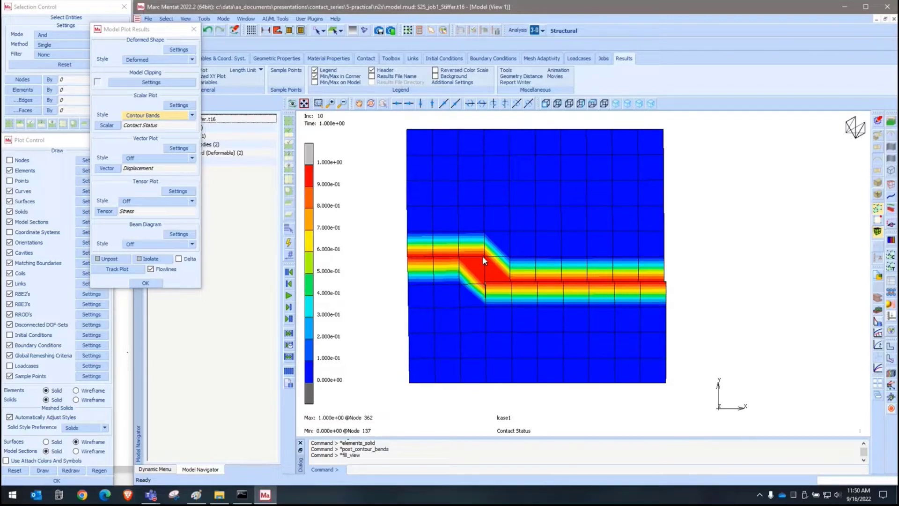
scroll(482, 247, "up", 5)
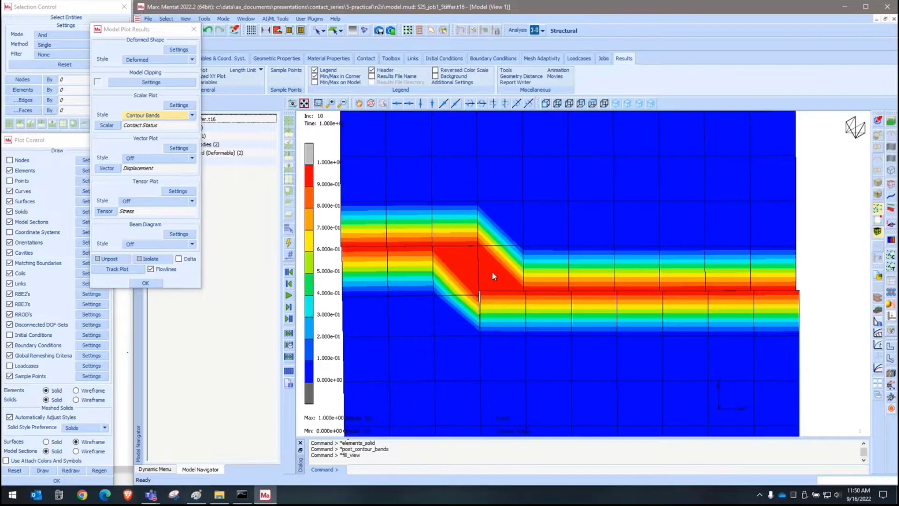
scroll(478, 295, "up", 5)
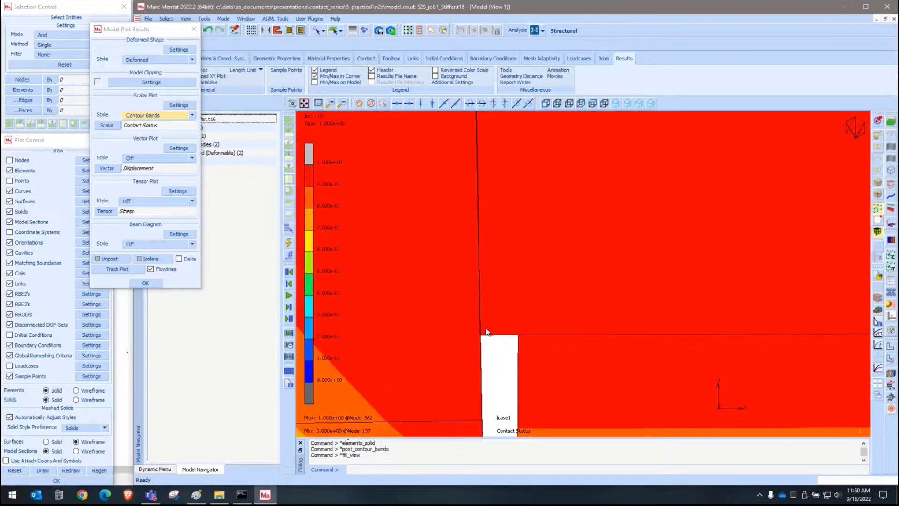
scroll(483, 328, "down", 5)
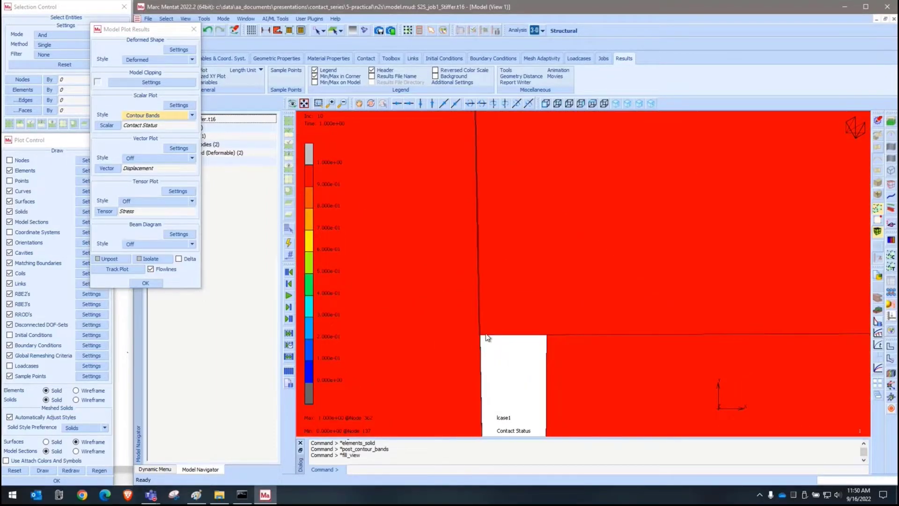
scroll(483, 302, "down", 5)
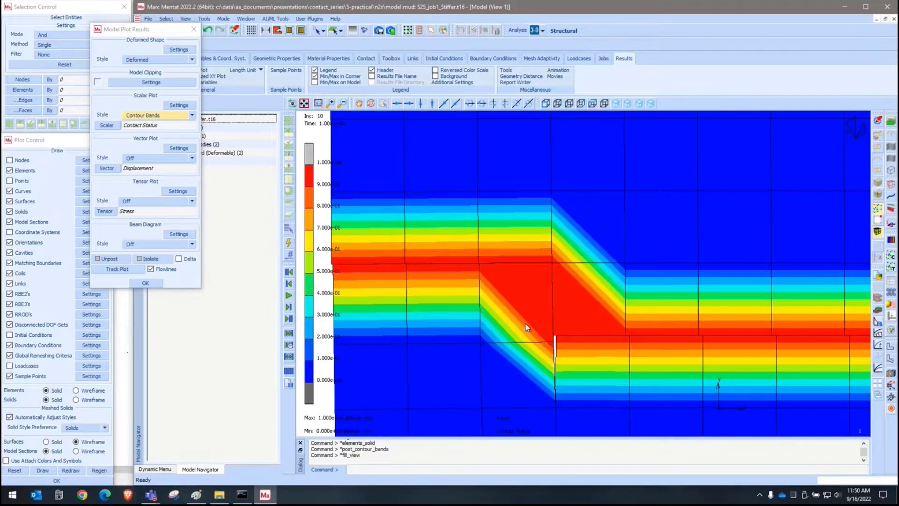
scroll(527, 327, "down", 6)
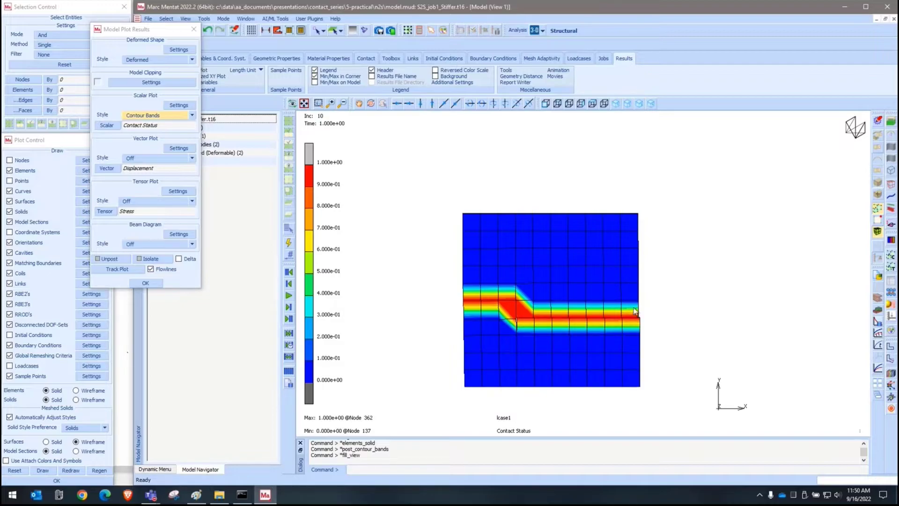
scroll(514, 318, "up", 5)
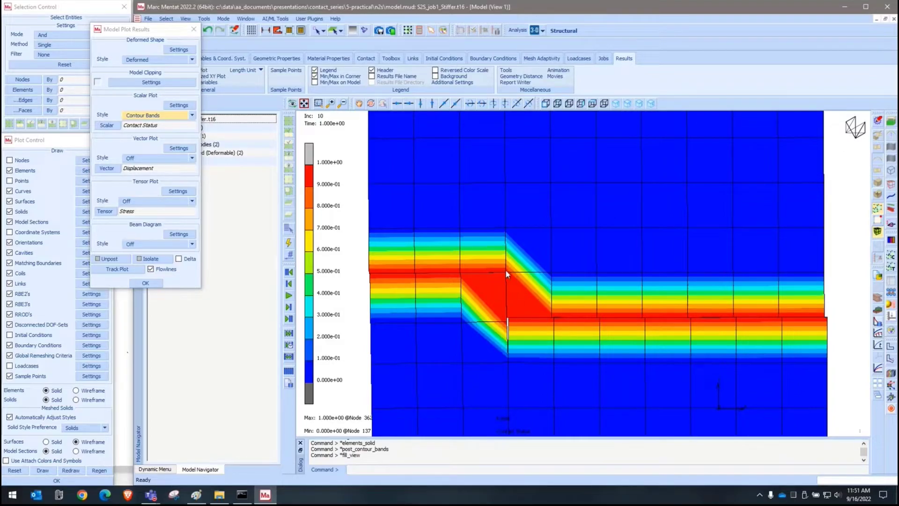
scroll(507, 273, "down", 5)
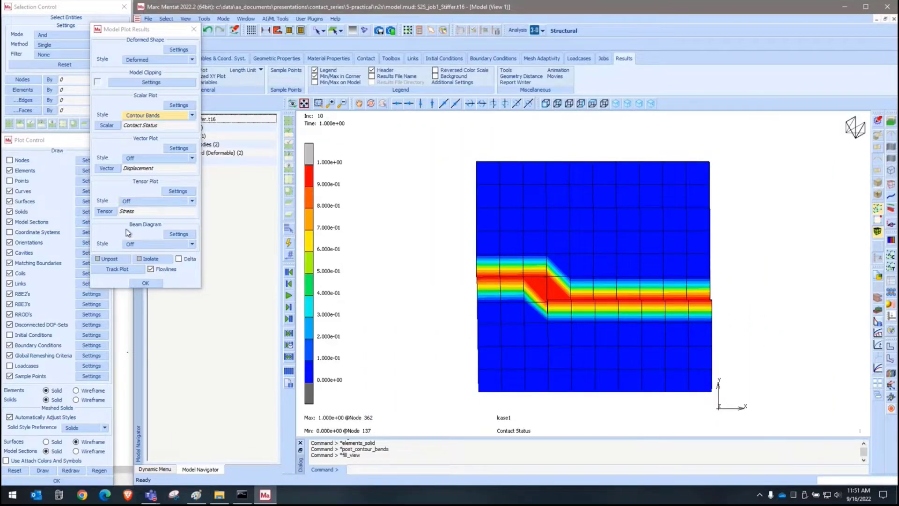
- Close the job1_Stiffer results and make job1 the current job in the S2S model
left_click(145, 283)
left_click(192, 30)
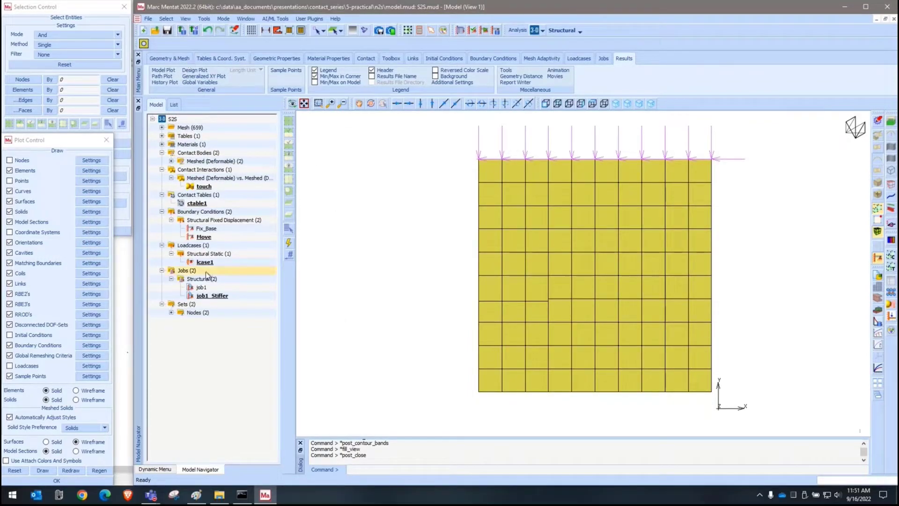
left_click(201, 287)
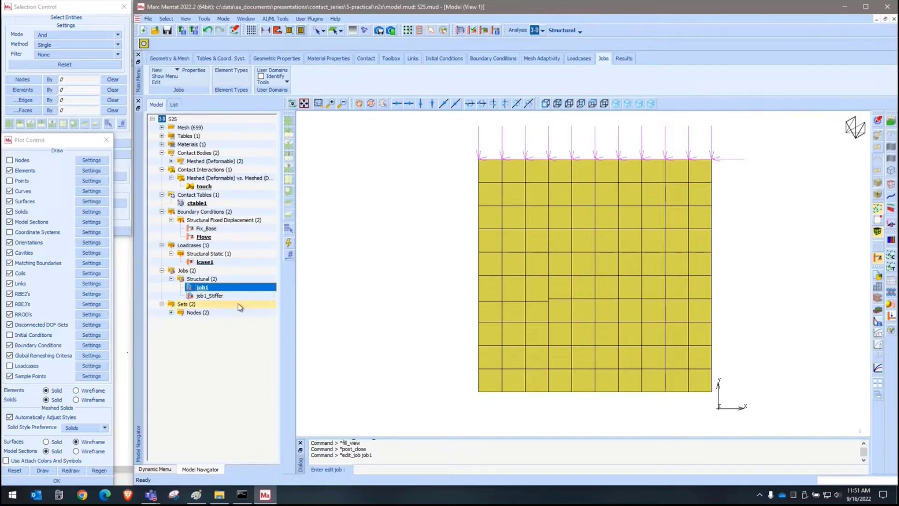
- Open the default results of job1 and jump to the last increment
right_click(207, 289)
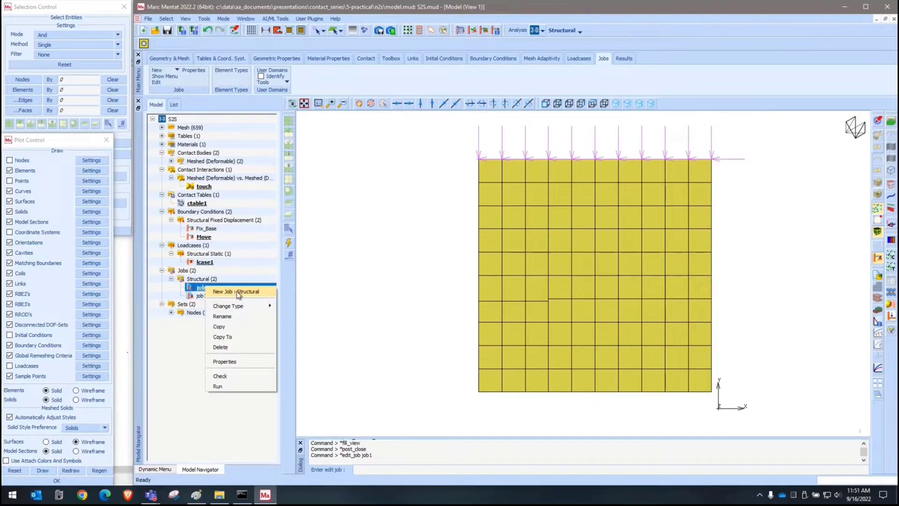
left_click(192, 68)
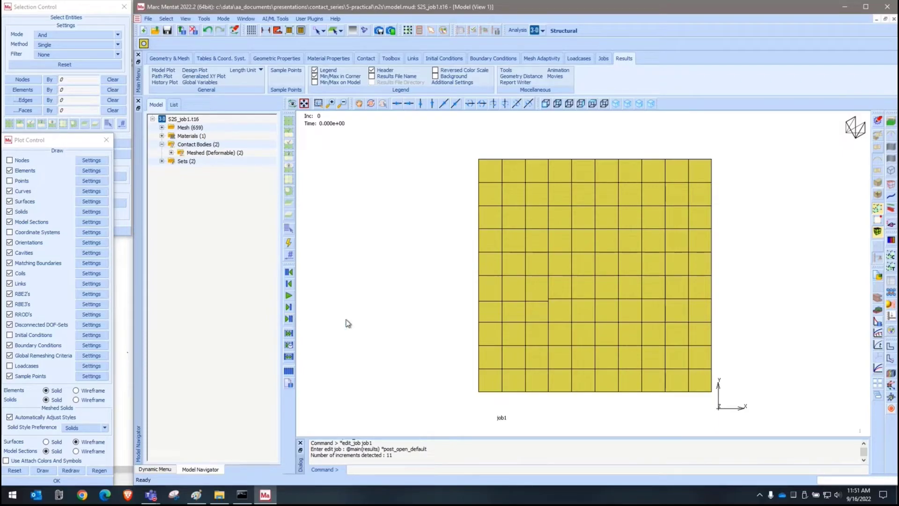
left_click(289, 318)
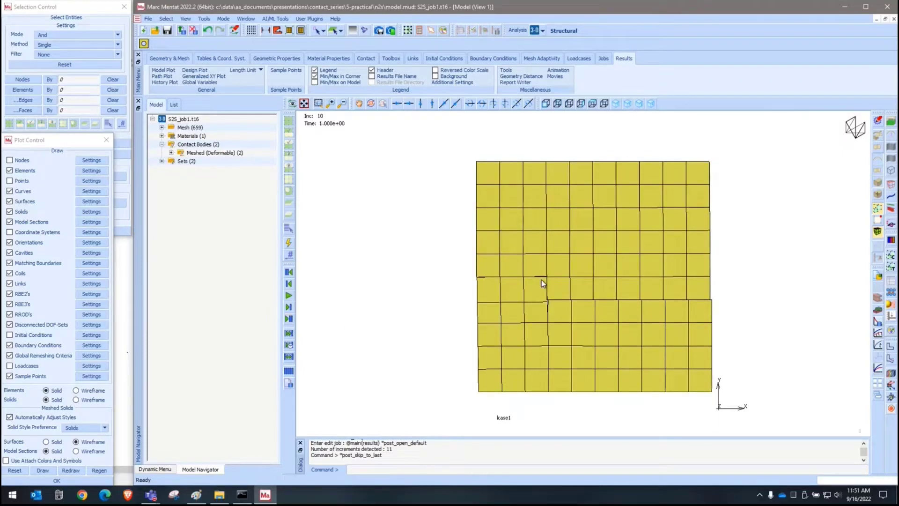
- Examine the deformed mesh of job1 at the upper step corner, along the stepped interface and over the whole model
scroll(544, 277, "up", 5)
scroll(548, 273, "up", 5)
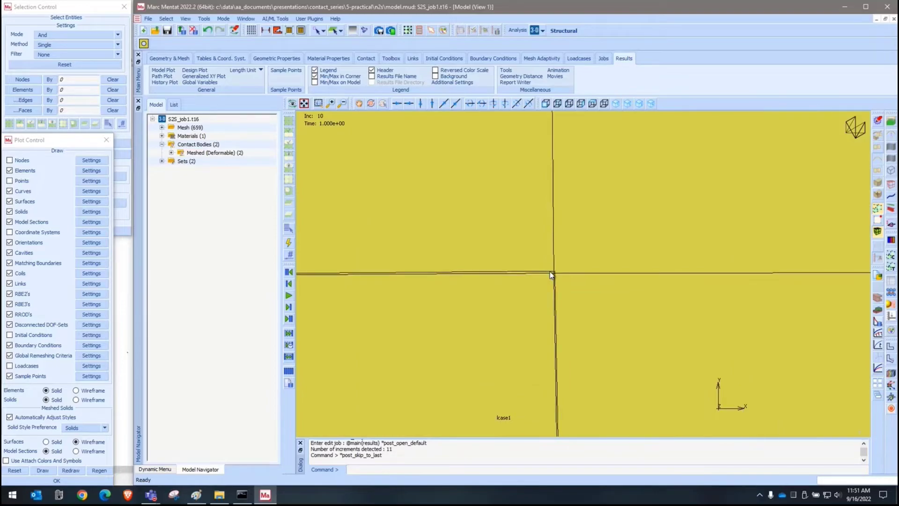
scroll(555, 275, "down", 2)
scroll(555, 275, "down", 1)
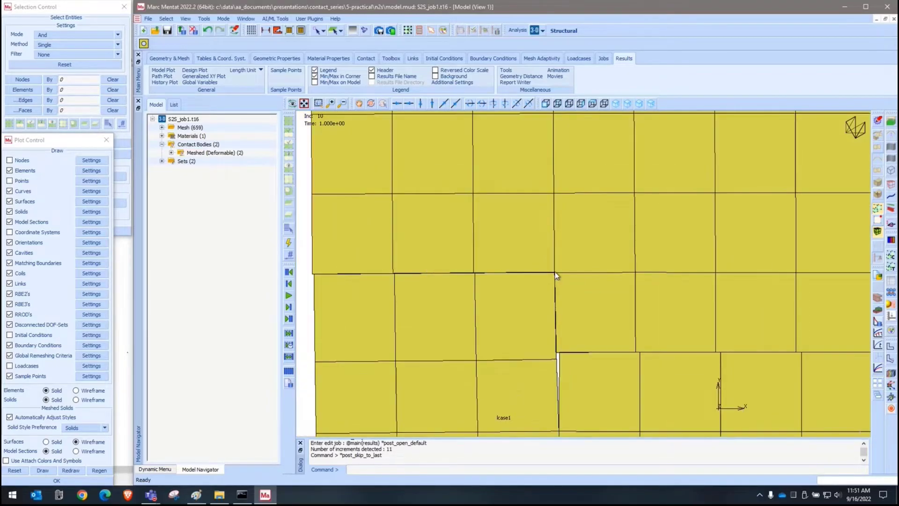
scroll(335, 288, "down", 3)
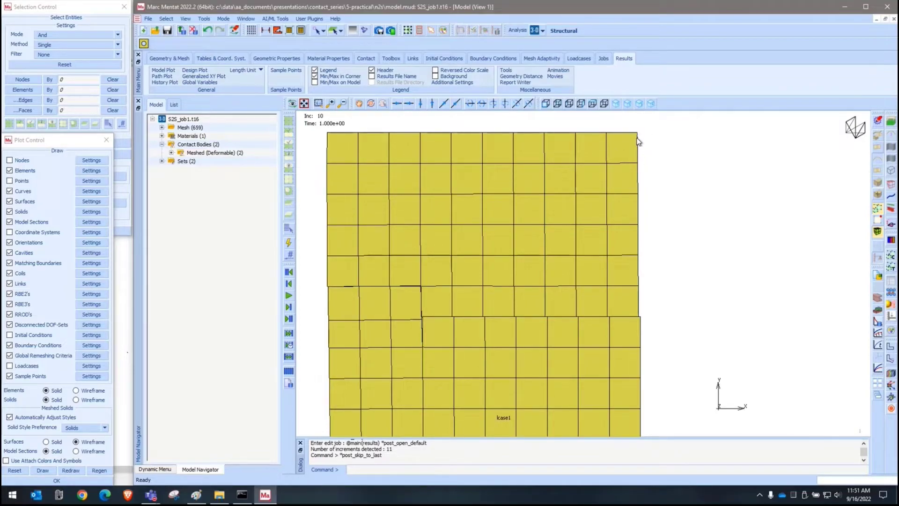
scroll(412, 287, "up", 3)
scroll(417, 288, "up", 3)
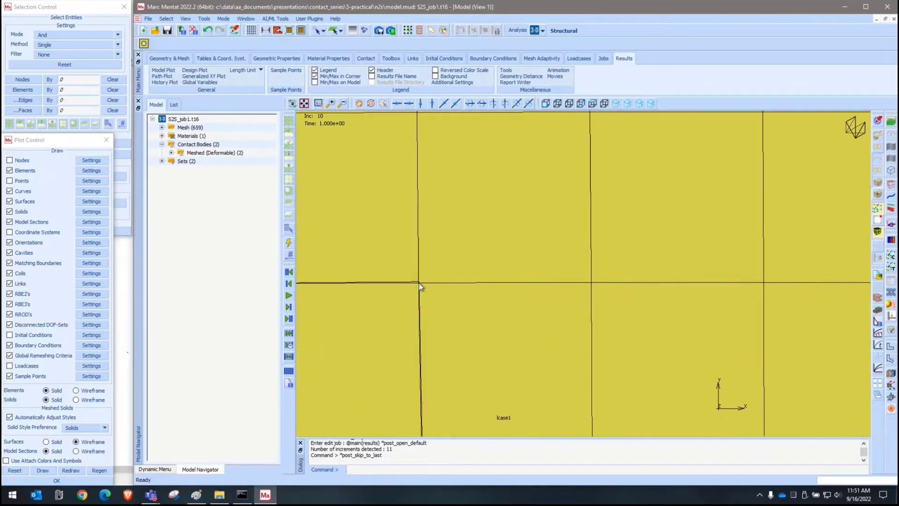
scroll(426, 295, "down", 6)
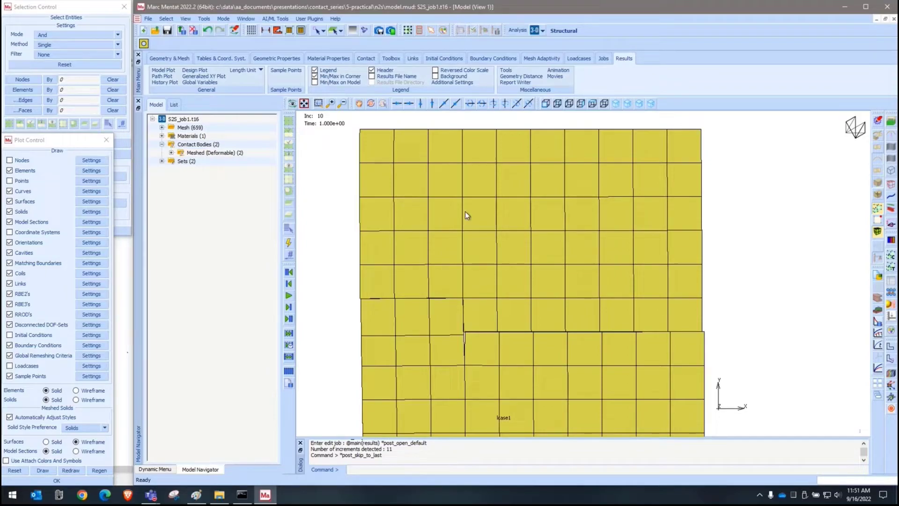
scroll(618, 251, "down", 1)
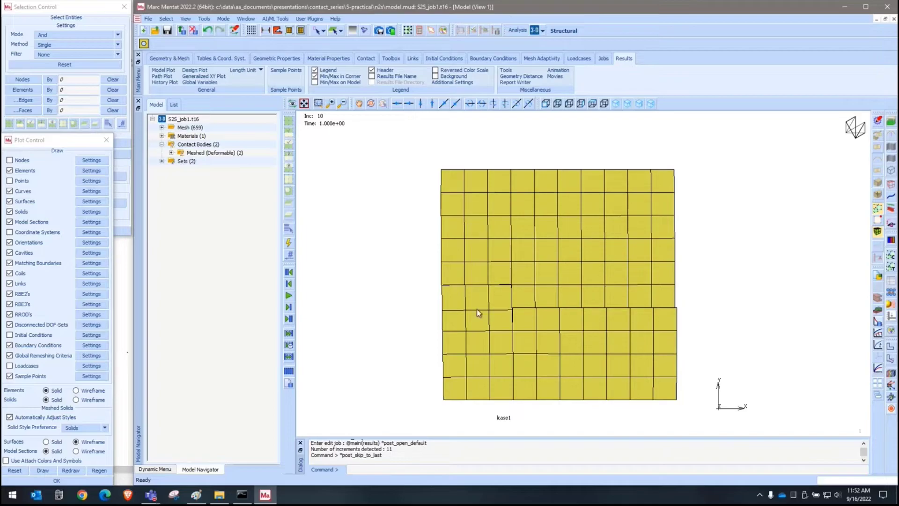
- Close the job1 results, then duplicate job1 in the S2S model and name the copy job1_V2
left_click(193, 31)
right_click(208, 288)
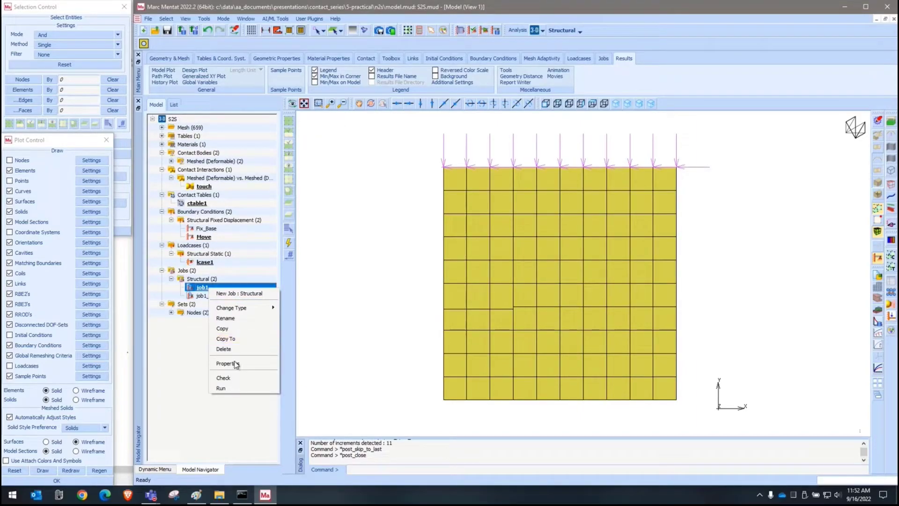
left_click(239, 329)
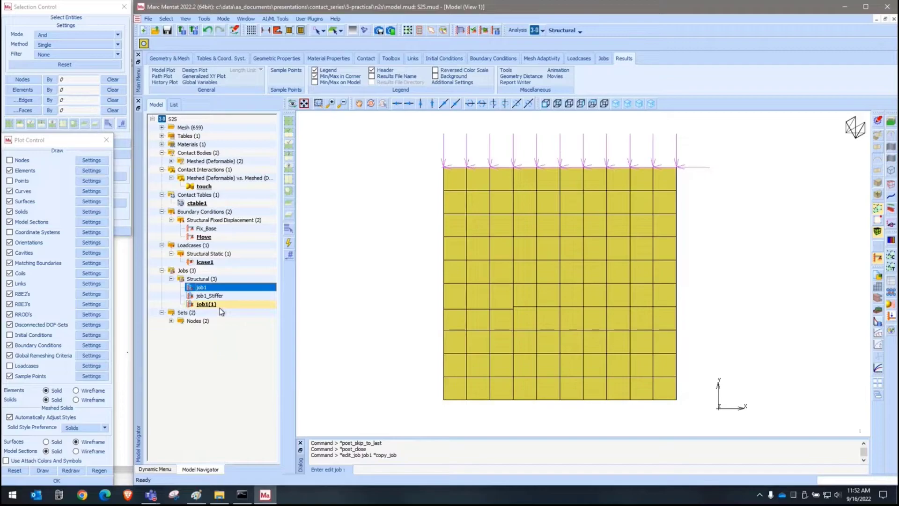
double_click(214, 304)
left_click(181, 111)
key("BackSpace")
key("BackSpace")
key("BackSpace")
type("_V2")
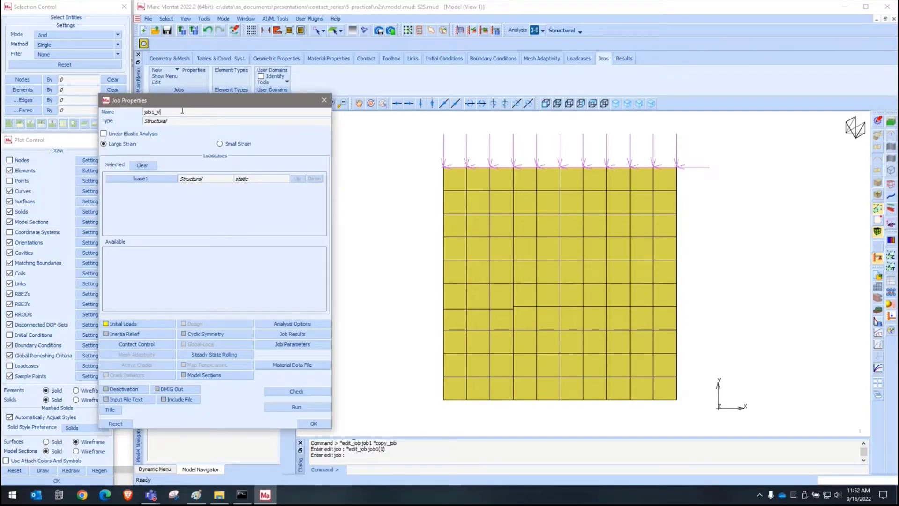
key("Return")
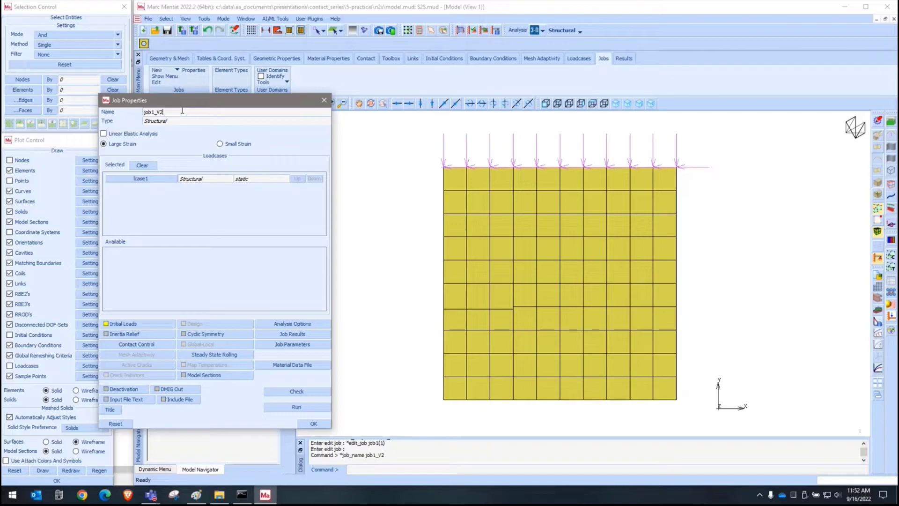
- Set the default settings of job1_V2's segment-to-segment contact control to Version 2
left_click(140, 344)
left_click(205, 154)
left_click(209, 164)
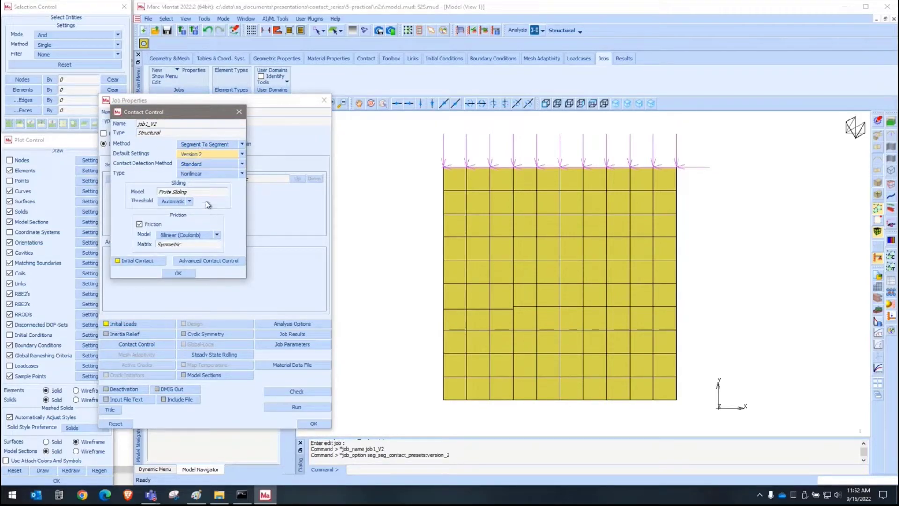
right_click(137, 166)
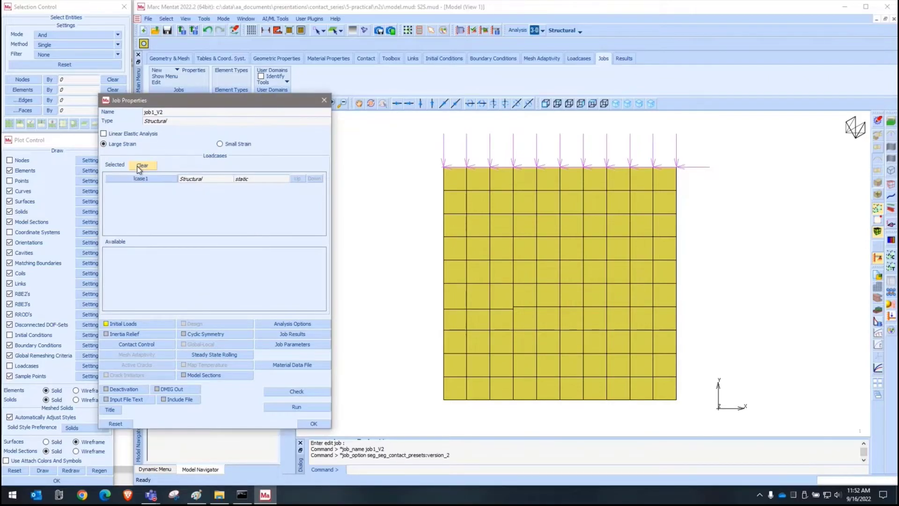
- Review the advanced contact control of job1_V2, including its augmentation method, penalty factor and slip threshold
left_click(146, 343)
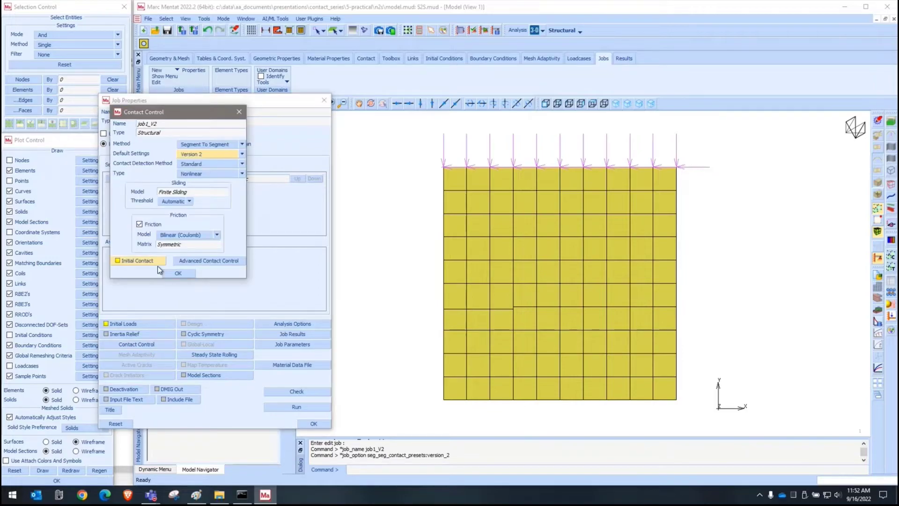
left_click(212, 262)
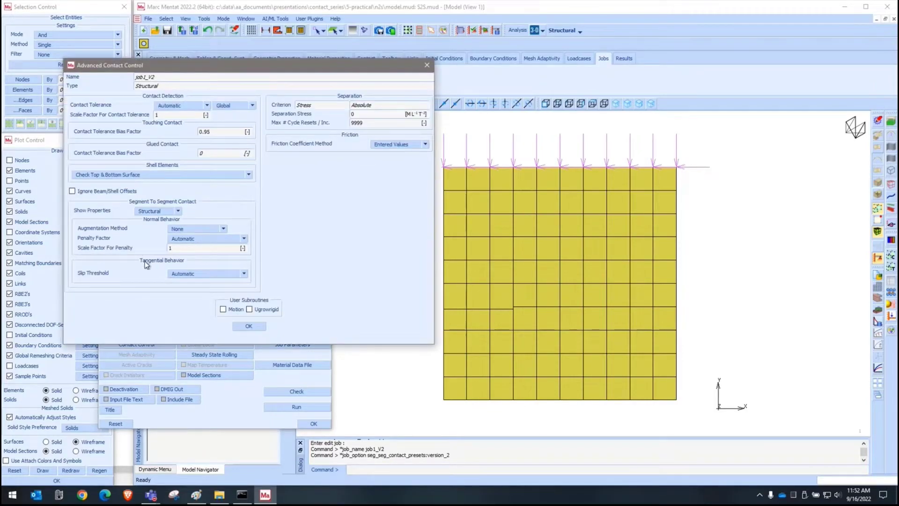
right_click(361, 245)
left_click(179, 273)
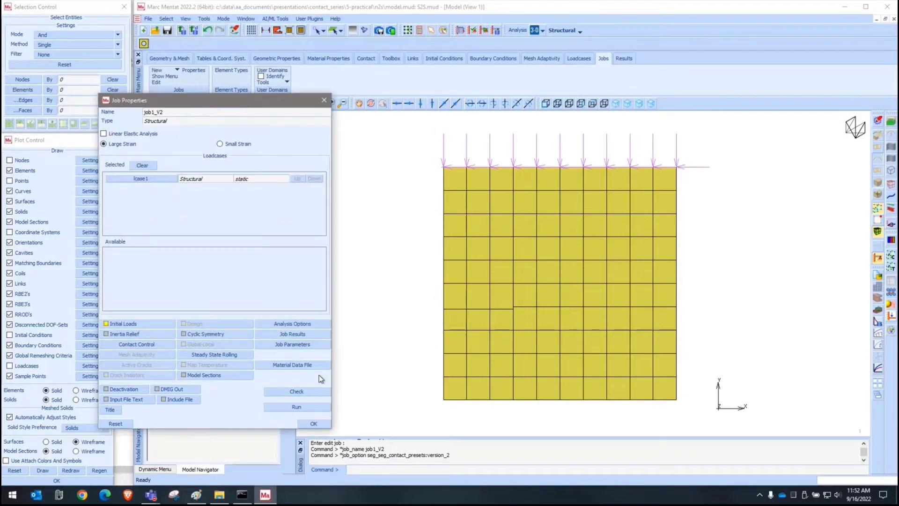
- Save the S2S model and submit job1_V2 for analysis
left_click(302, 407)
left_click(285, 234)
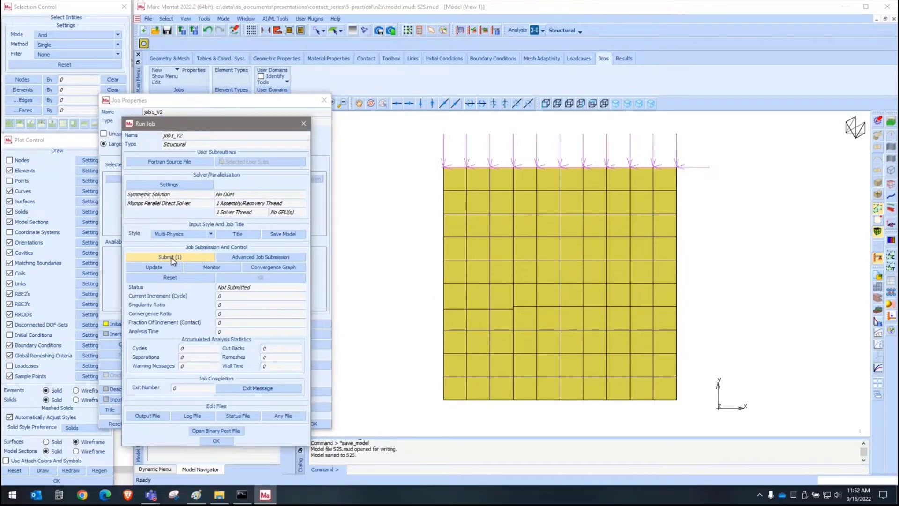
left_click(173, 260)
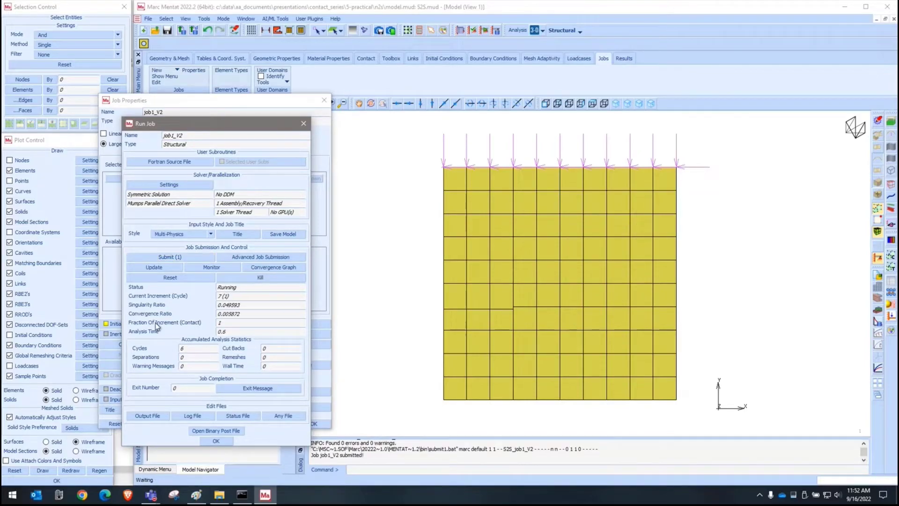
- Open the job1_V2 results and examine Contact Status as contour bands around both step corners at the last increment
left_click(222, 430)
left_click(143, 115)
left_click(141, 129)
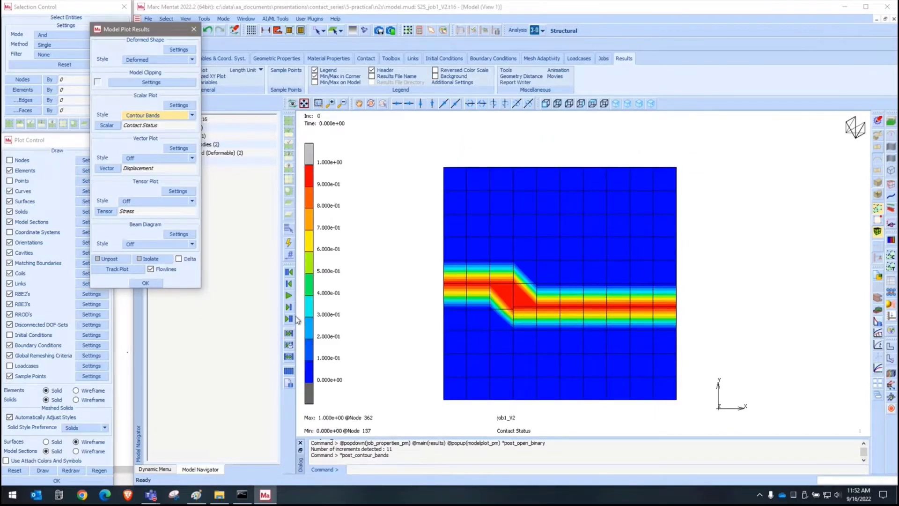
left_click(289, 319)
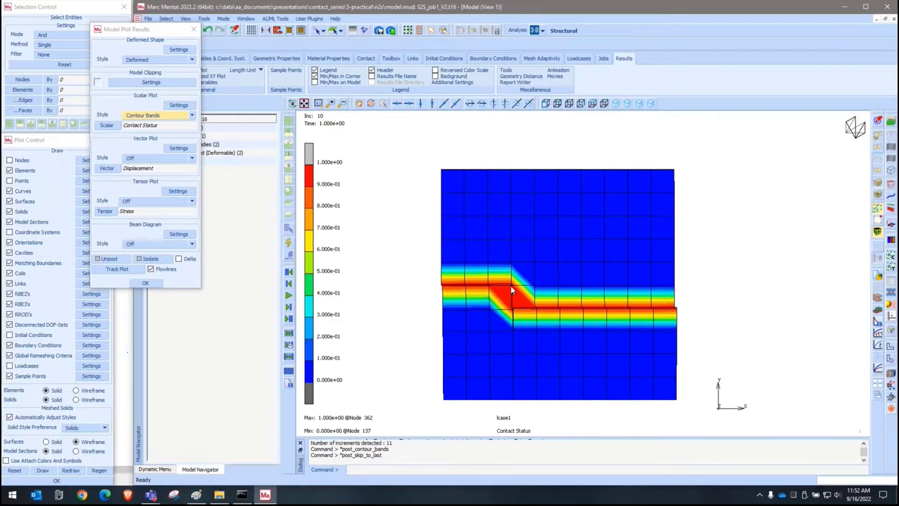
scroll(514, 318, "up", 5)
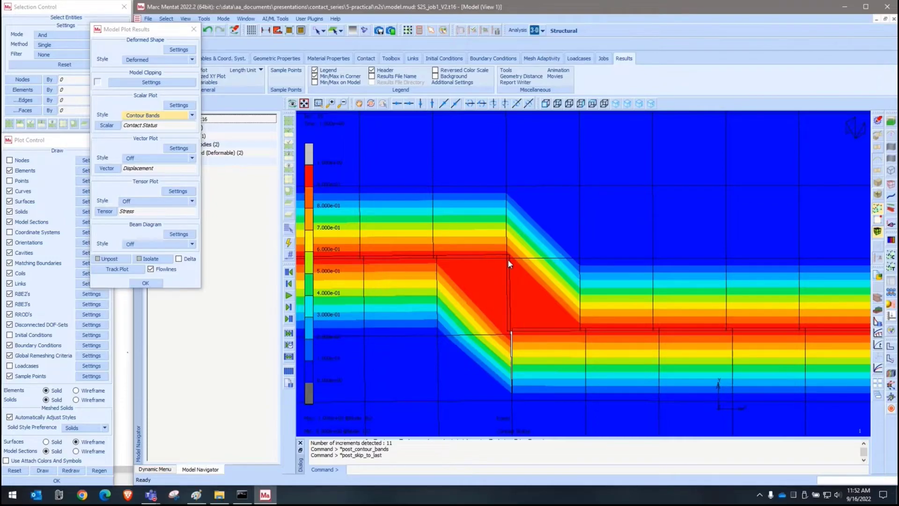
middle_click_drag(584, 396, 520, 336)
scroll(520, 337, "up", 3)
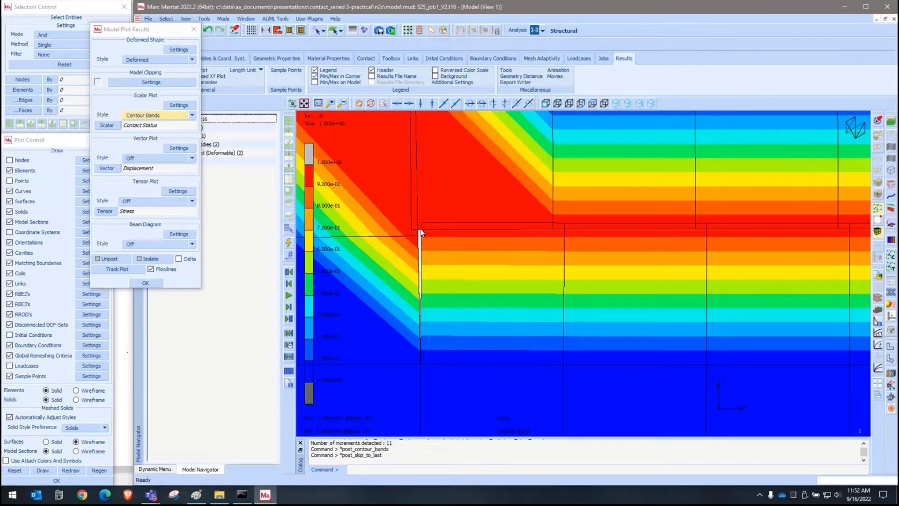
scroll(488, 253, "down", 2)
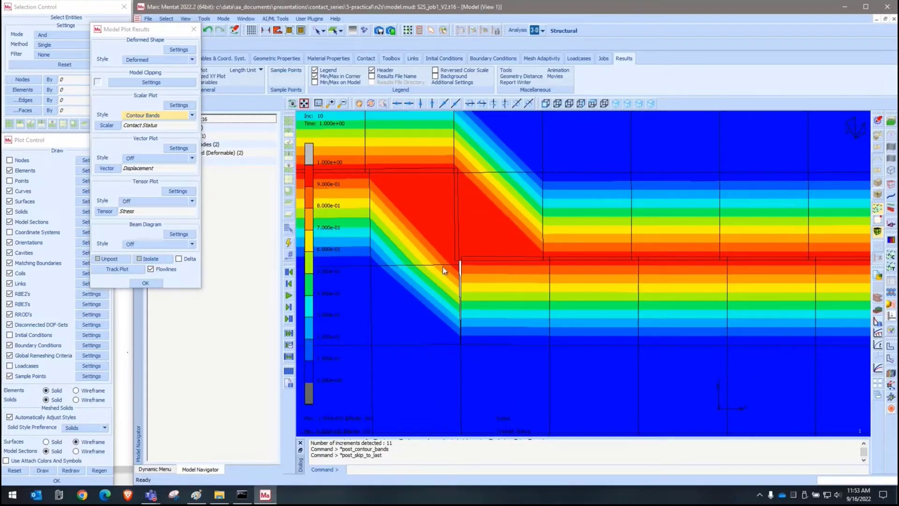
- Dismiss the model plot settings and close the job1_V2 results
left_click(152, 146)
left_click(215, 44)
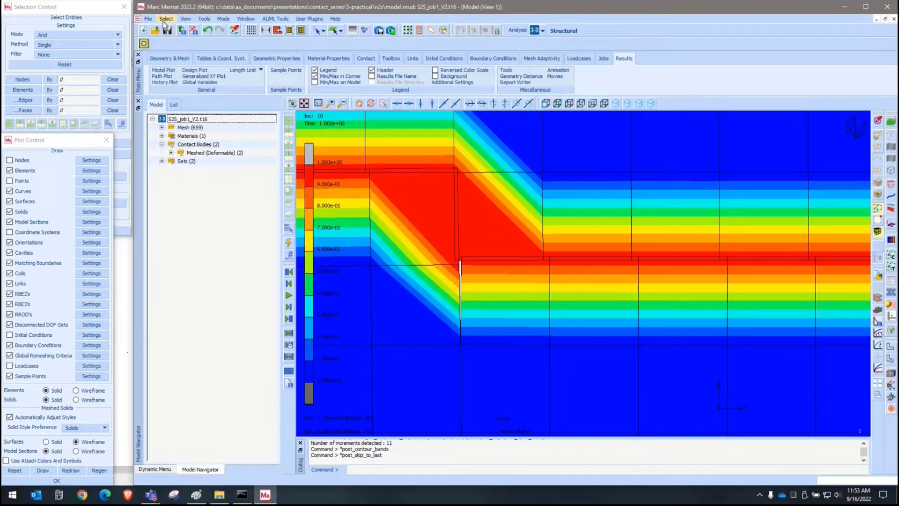
left_click(194, 32)
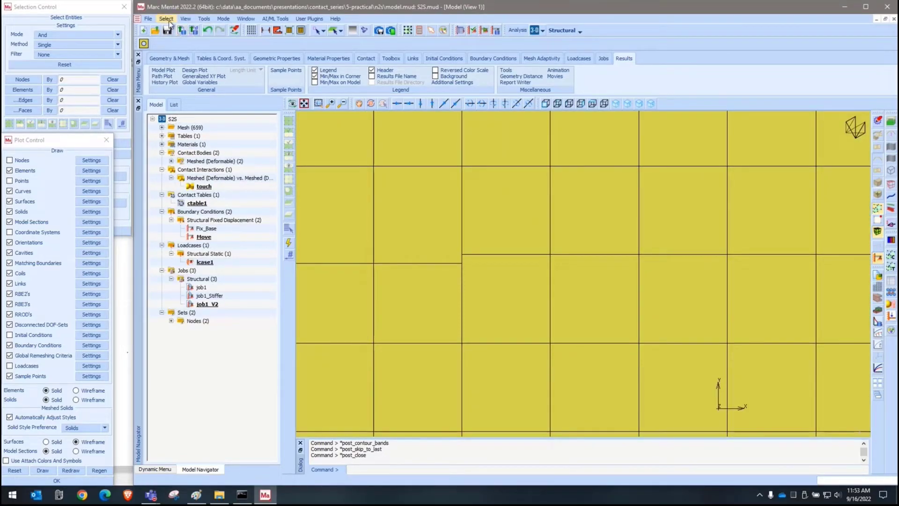
- Open the job1 results at the last increment and examine the gap at the lower step corner
left_click(201, 288)
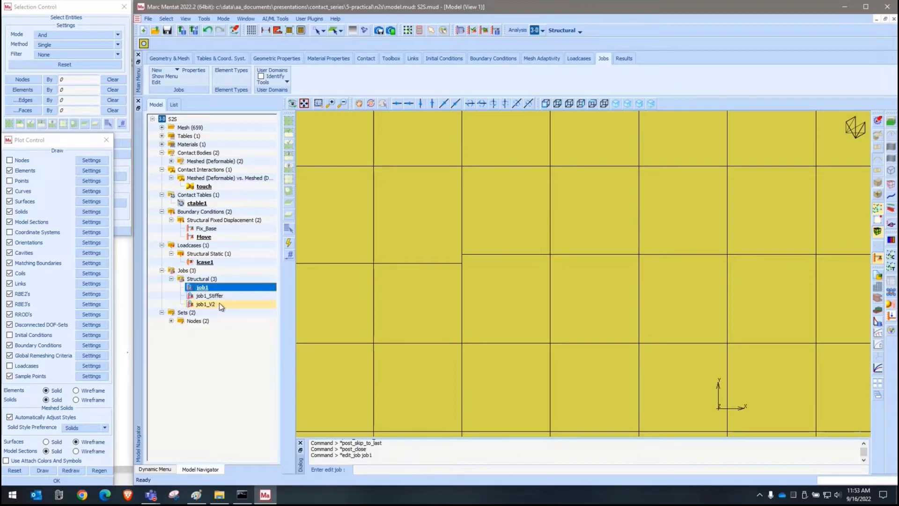
left_click(194, 31)
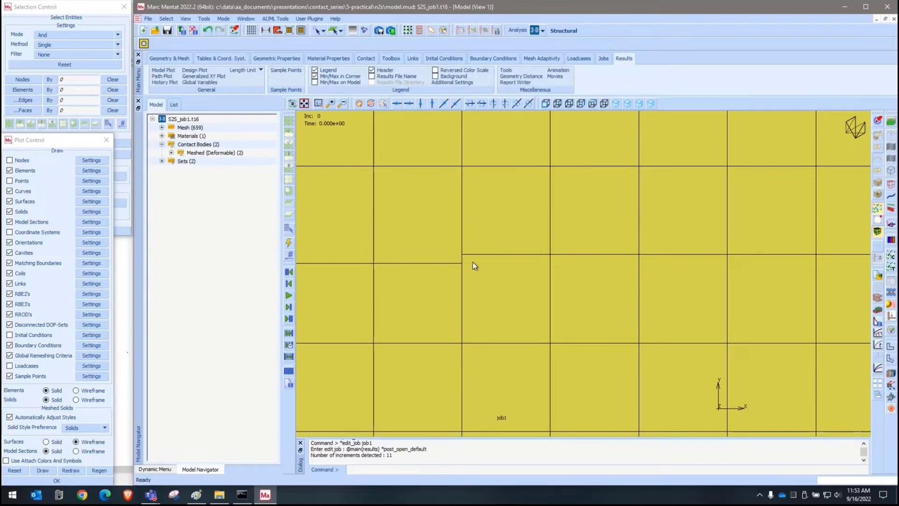
left_click(289, 319)
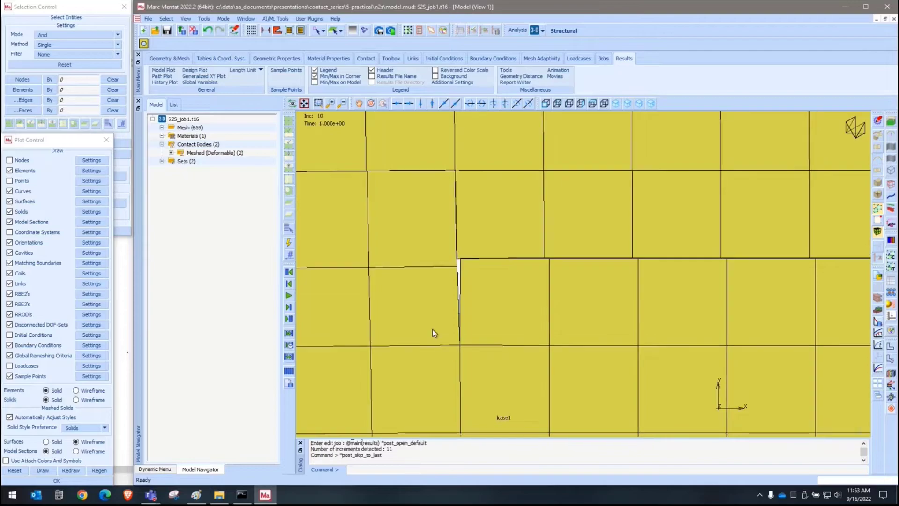
scroll(456, 251, "up", 5)
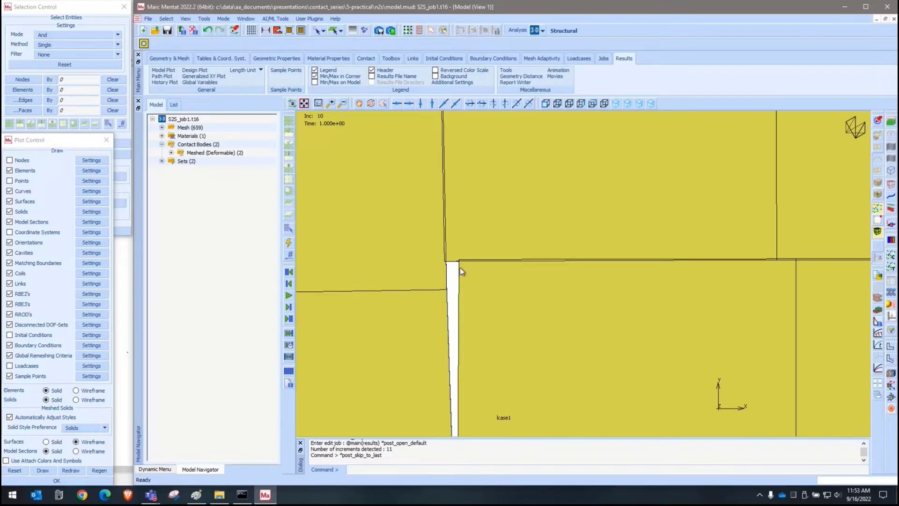
scroll(462, 271, "down", 3)
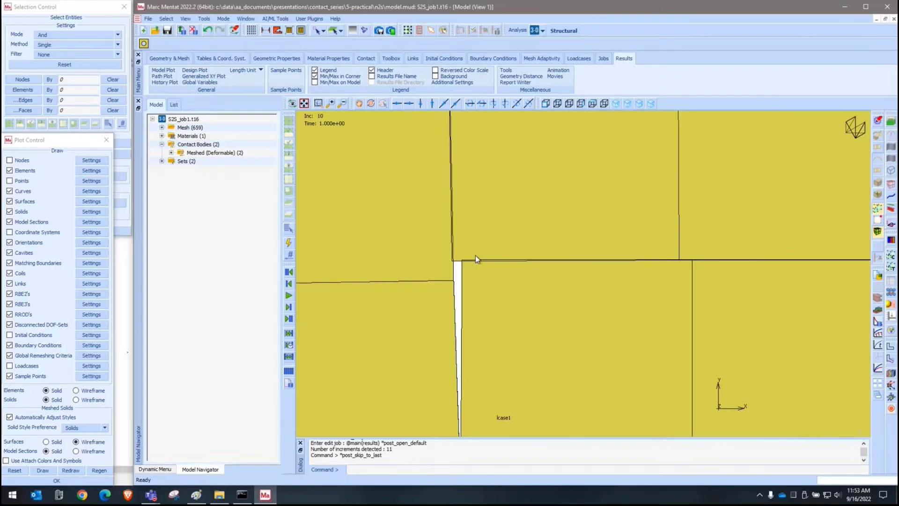
- Replace the job1 results with the job1_Stiffer results at the last increment and examine the gap at the lower step corner
left_click(195, 33)
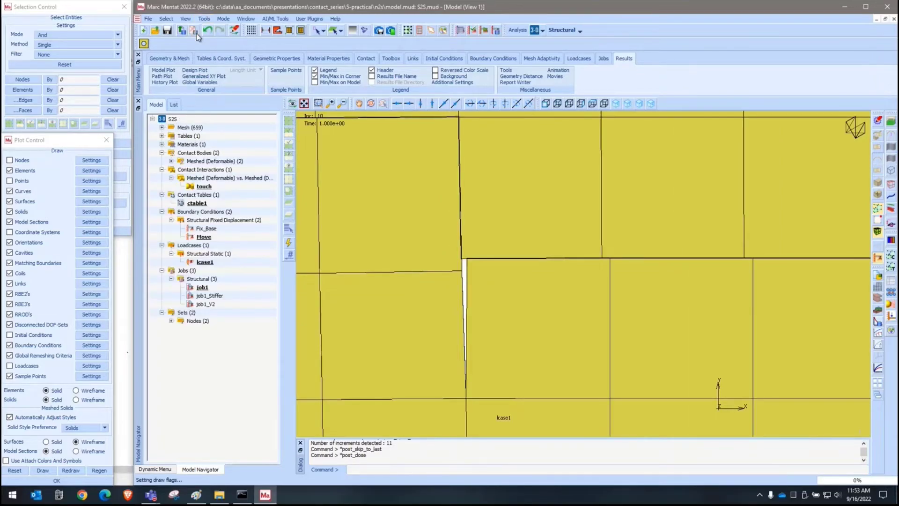
left_click(208, 296)
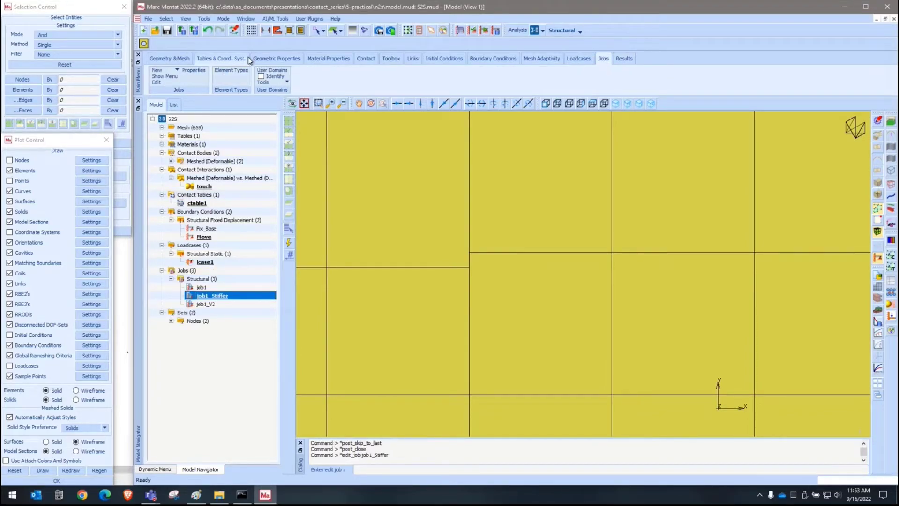
left_click(194, 30)
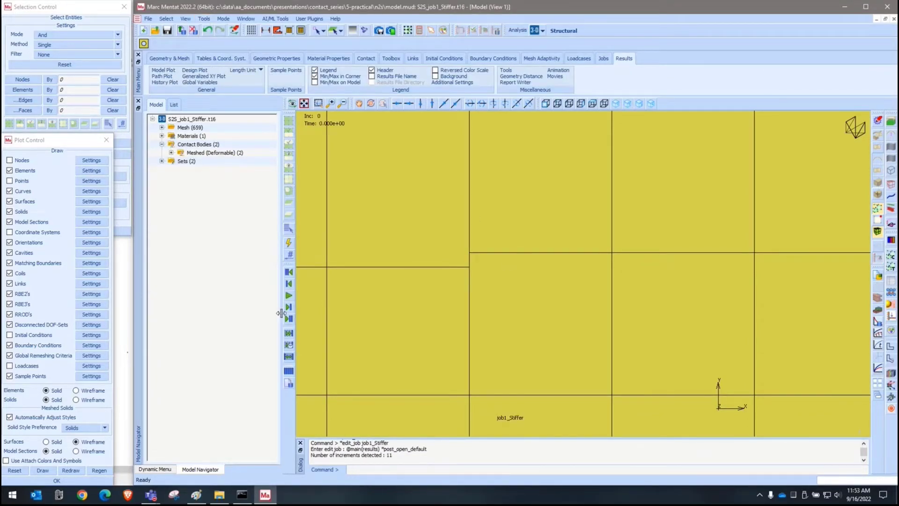
left_click(289, 319)
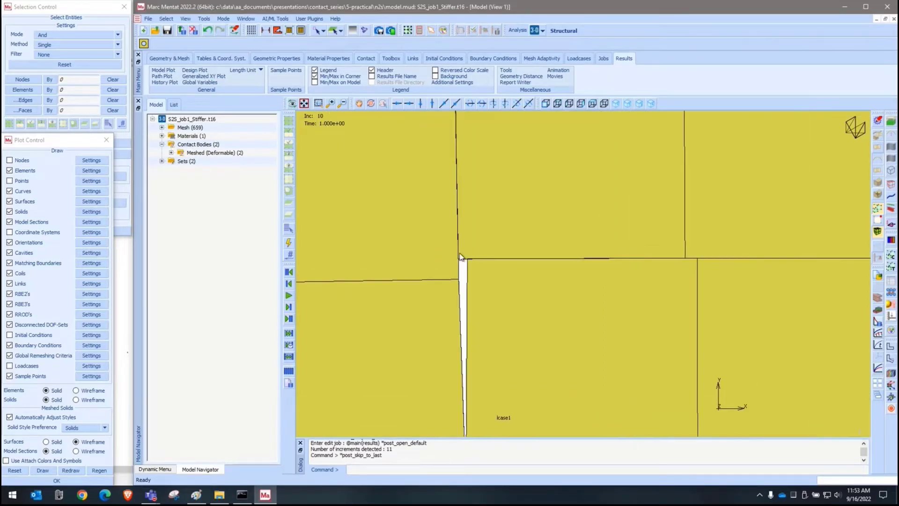
scroll(457, 261, "up", 3)
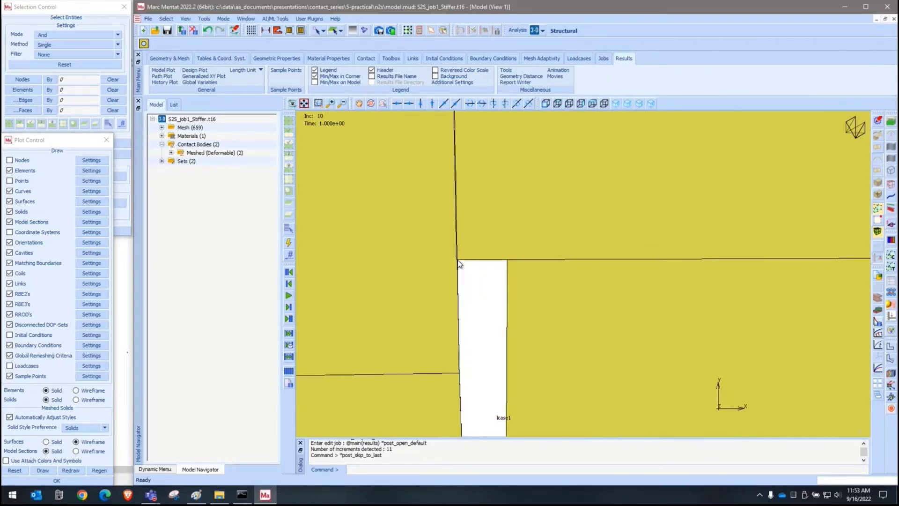
scroll(491, 241, "down", 5)
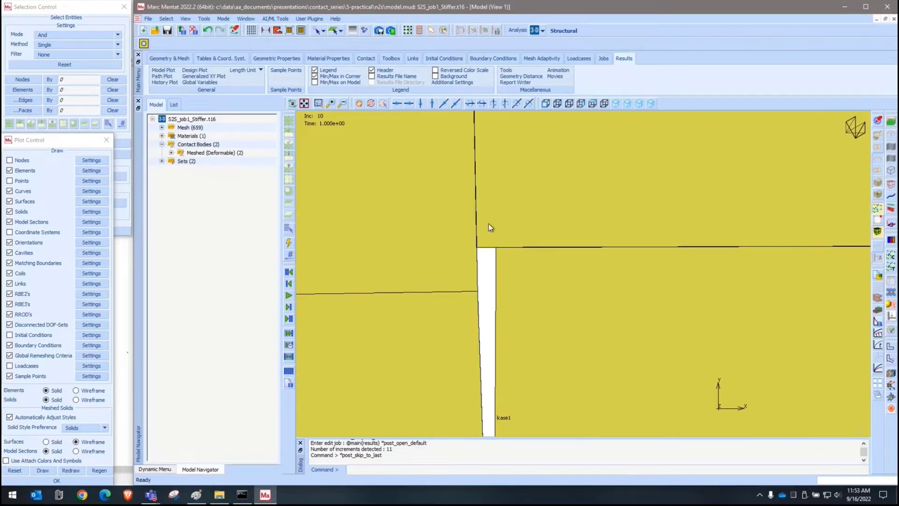
scroll(495, 213, "down", 2)
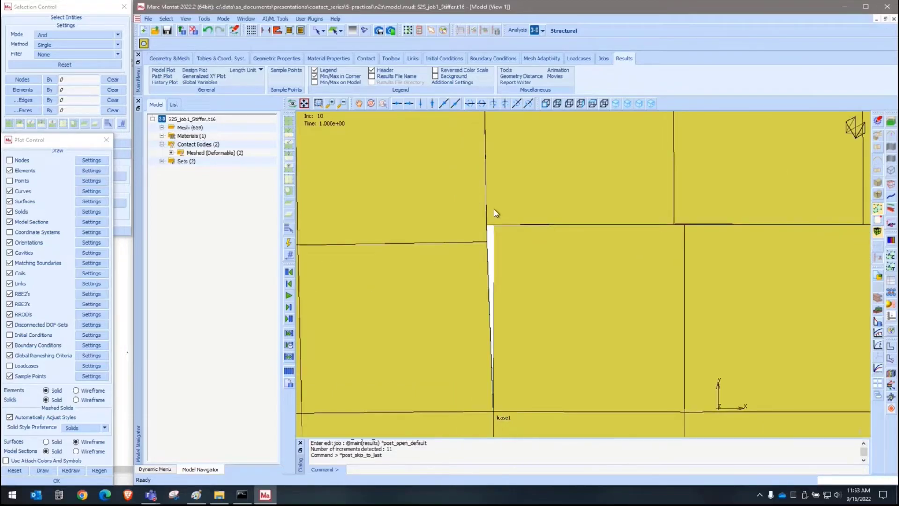
scroll(493, 209, "down", 2)
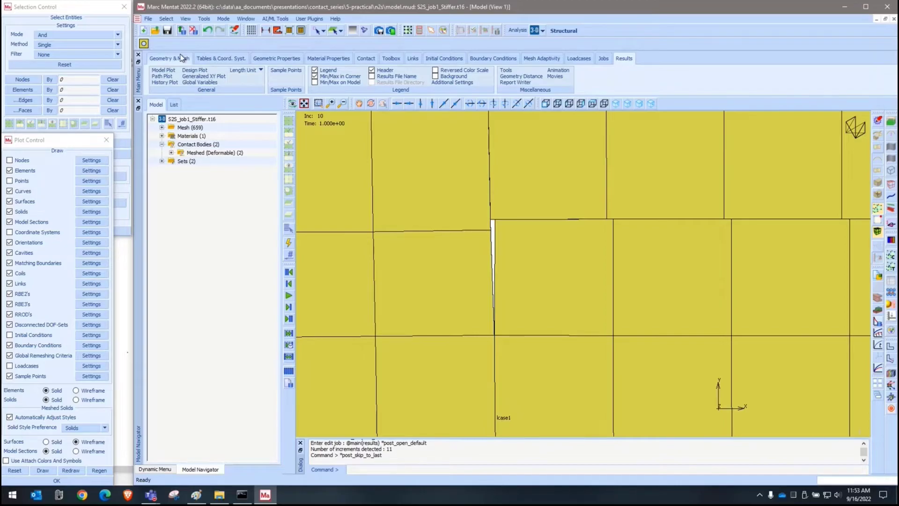
- Plot Equivalent of Stress as contour bands on the job1_Stiffer results and examine the stress around the step
left_click(176, 74)
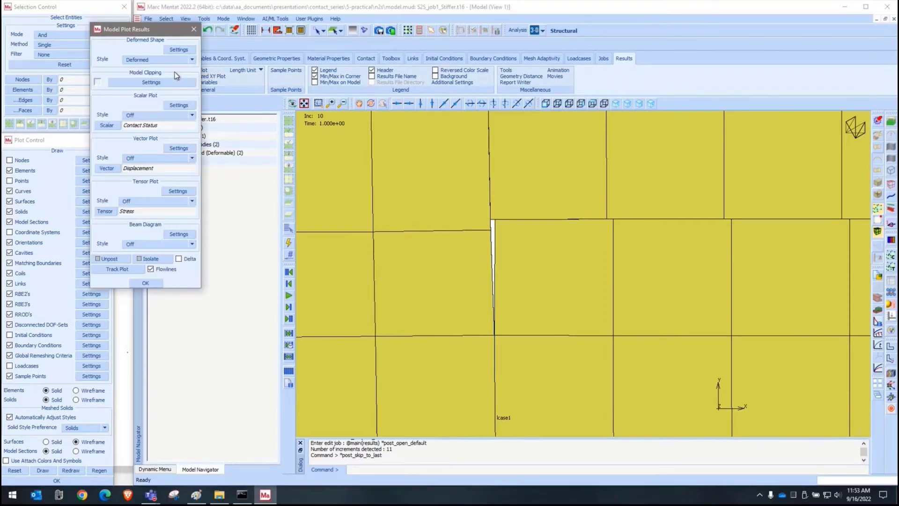
left_click(103, 125)
left_click(60, 123)
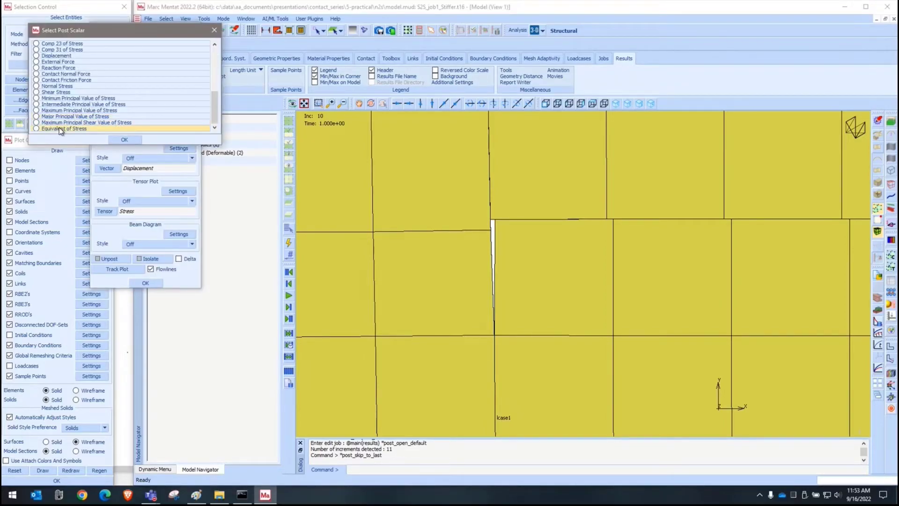
left_click(125, 140)
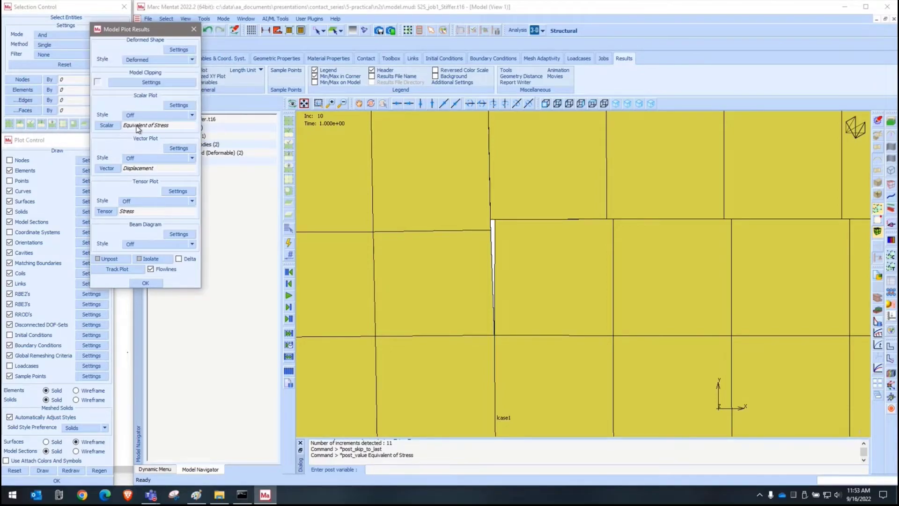
left_click(148, 115)
left_click(141, 129)
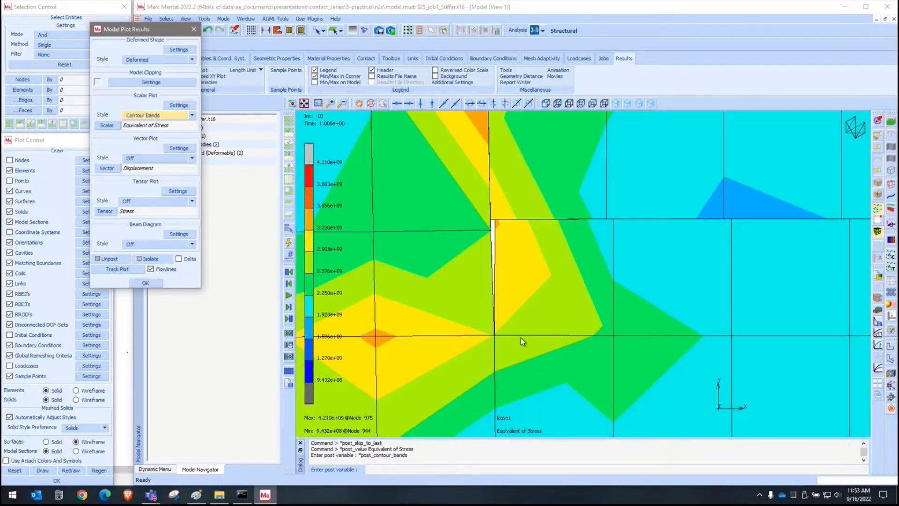
scroll(499, 330, "up", 5)
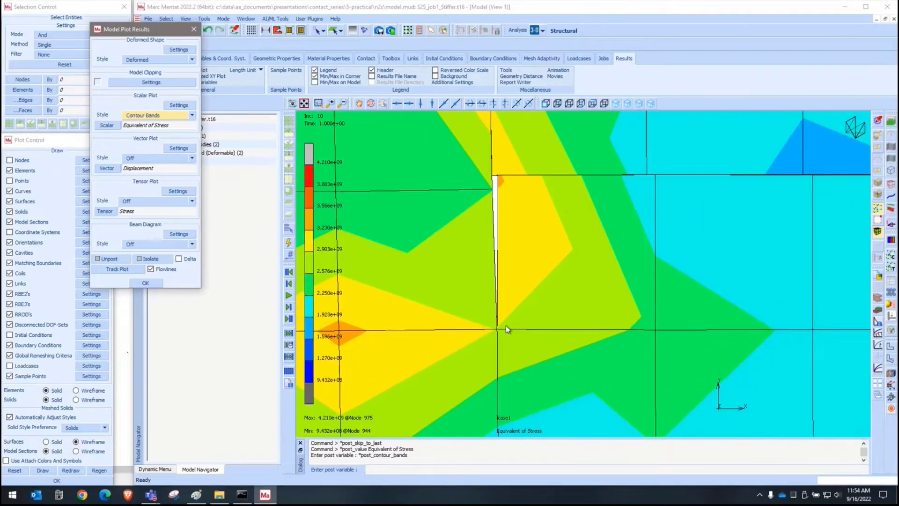
scroll(499, 327, "down", 5)
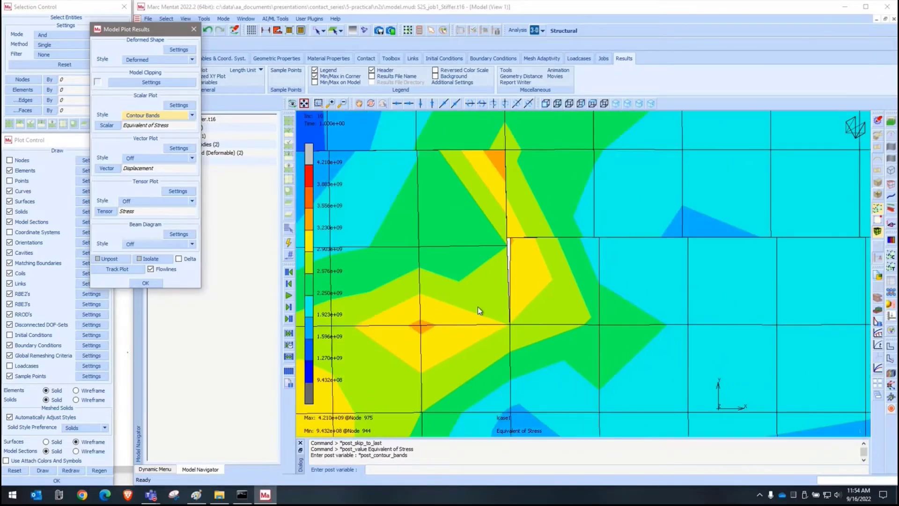
scroll(532, 283, "down", 2)
scroll(532, 283, "down", 2)
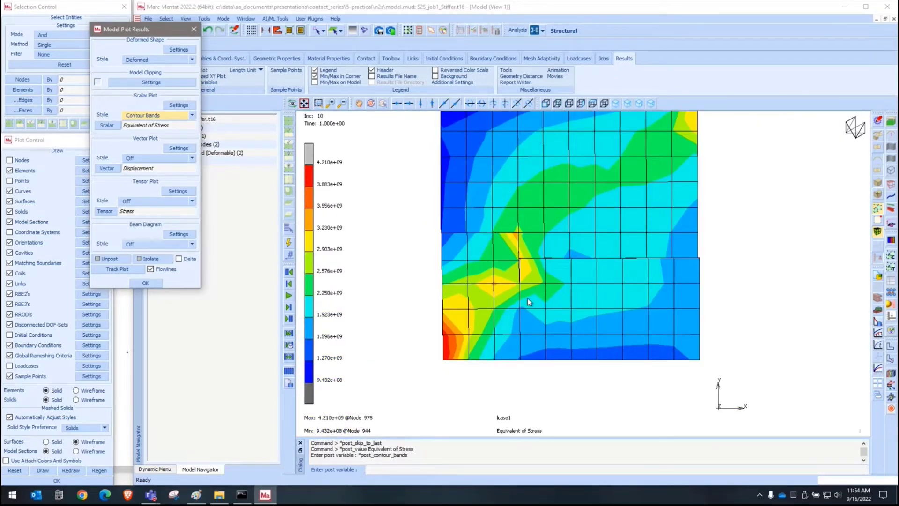
scroll(531, 288, "up", 2)
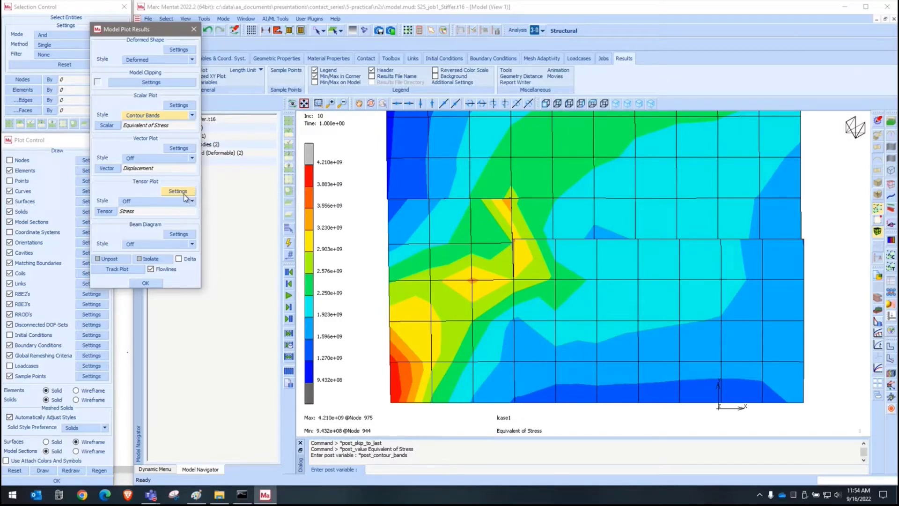
- Turn off nodal averaging in the scalar plot's extrapolation settings and inspect the element-wise stress bands around the step
left_click(178, 104)
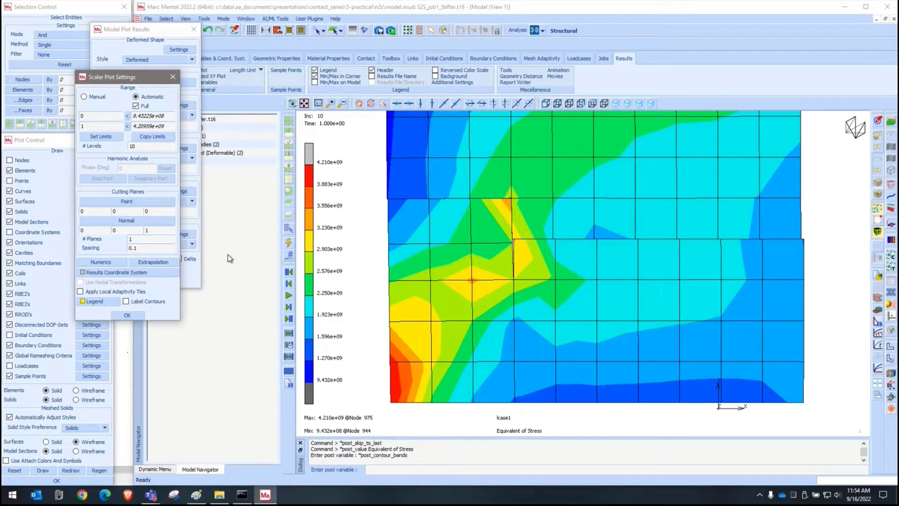
left_click(150, 263)
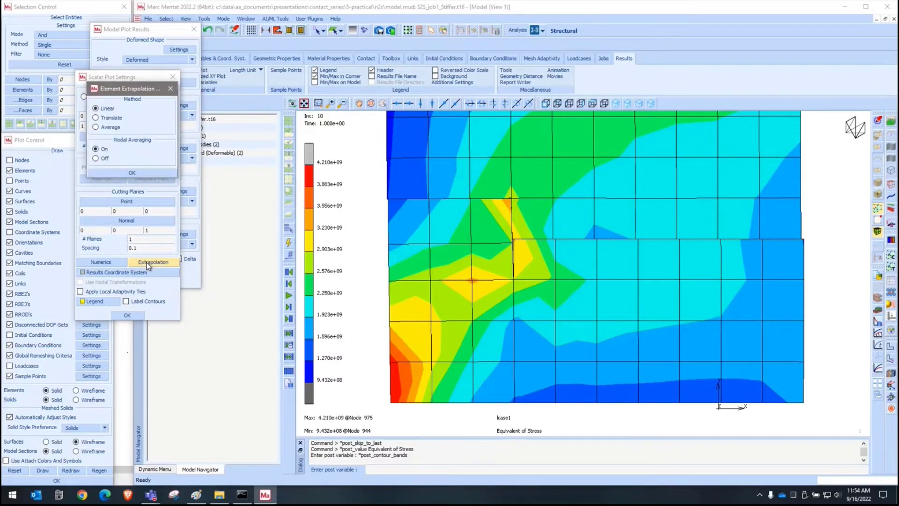
left_click(99, 158)
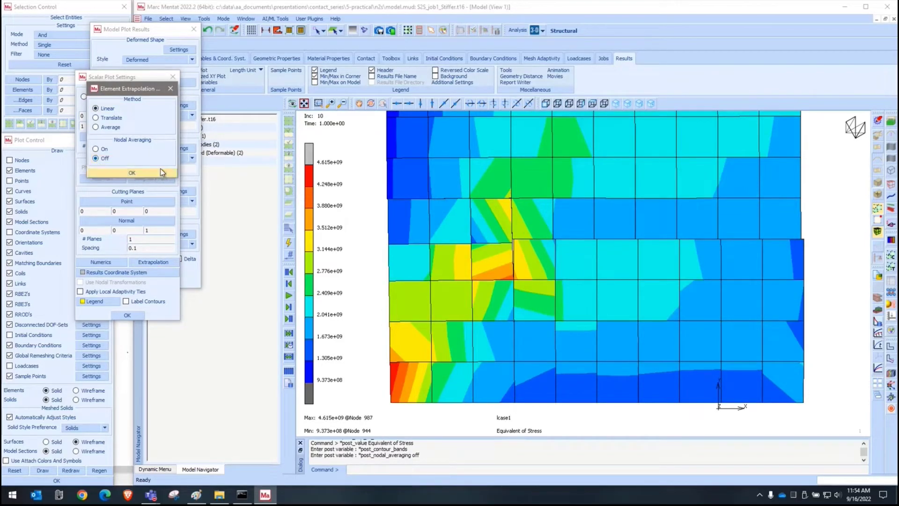
left_click(131, 173)
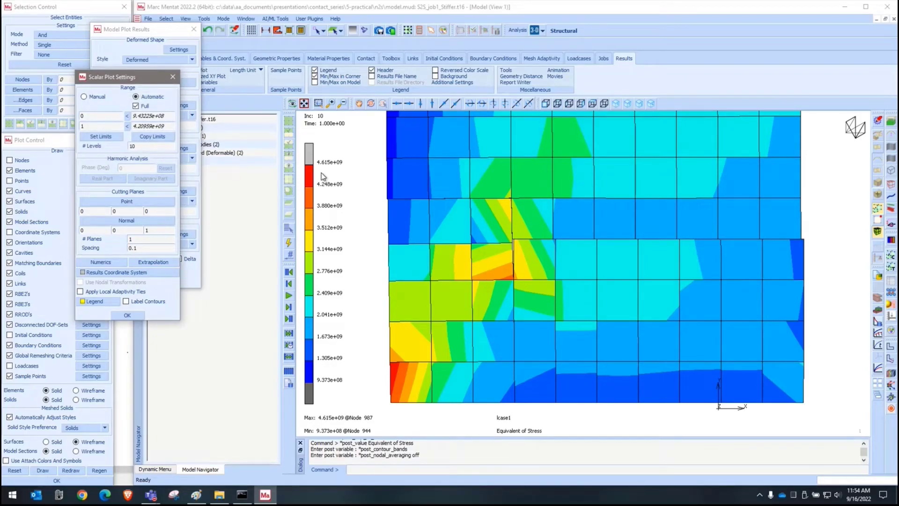
scroll(486, 296, "down", 5)
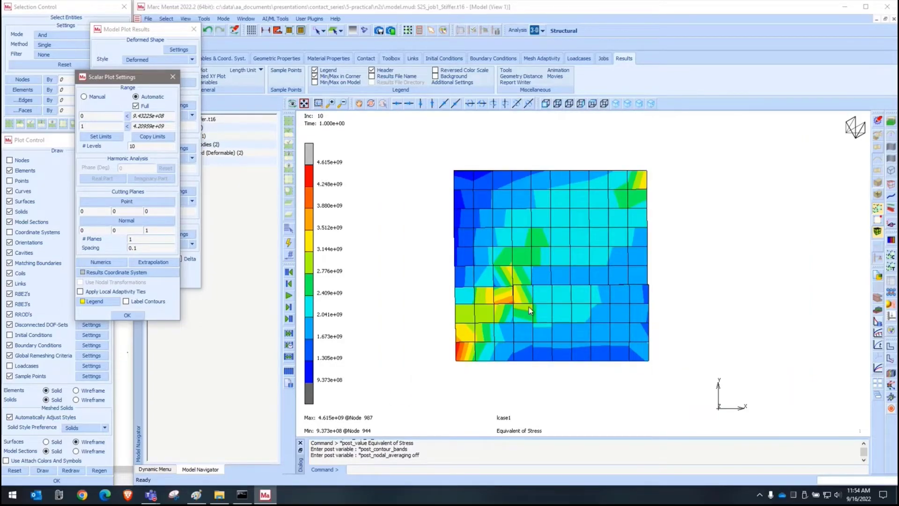
scroll(529, 310, "up", 5)
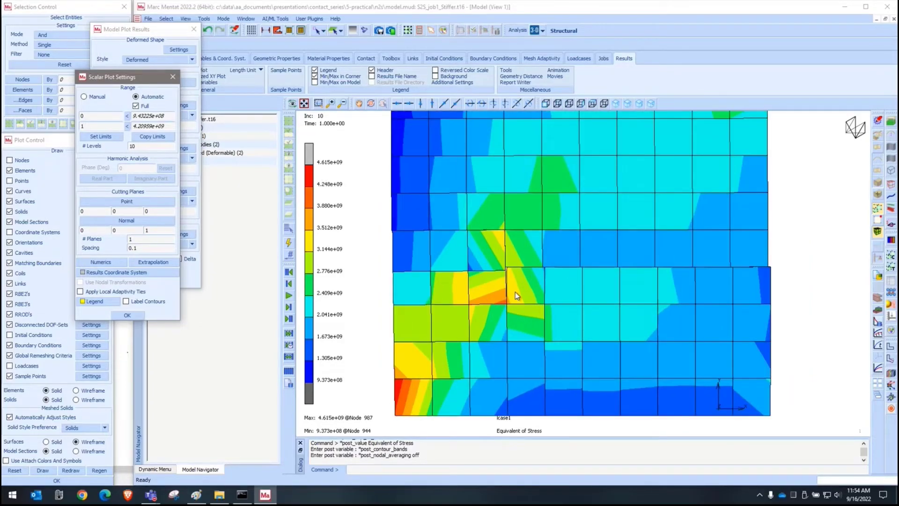
right_click(143, 192)
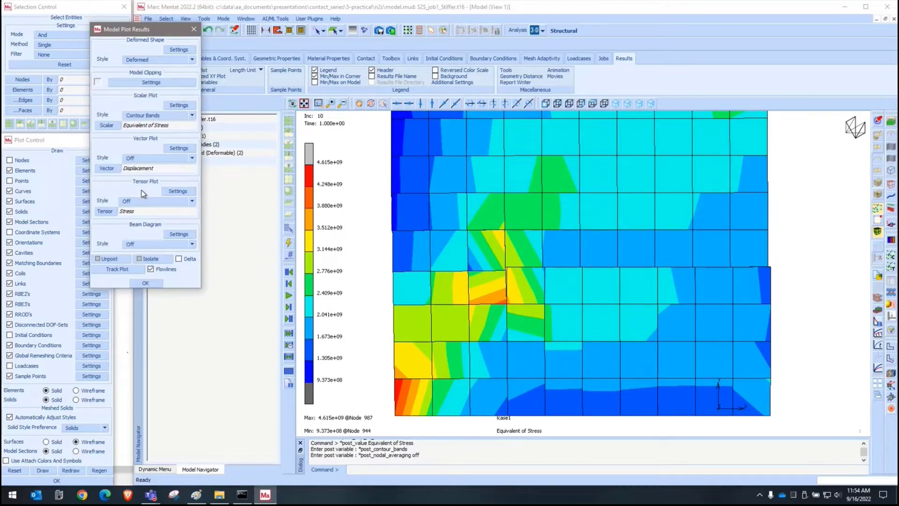
right_click(142, 190)
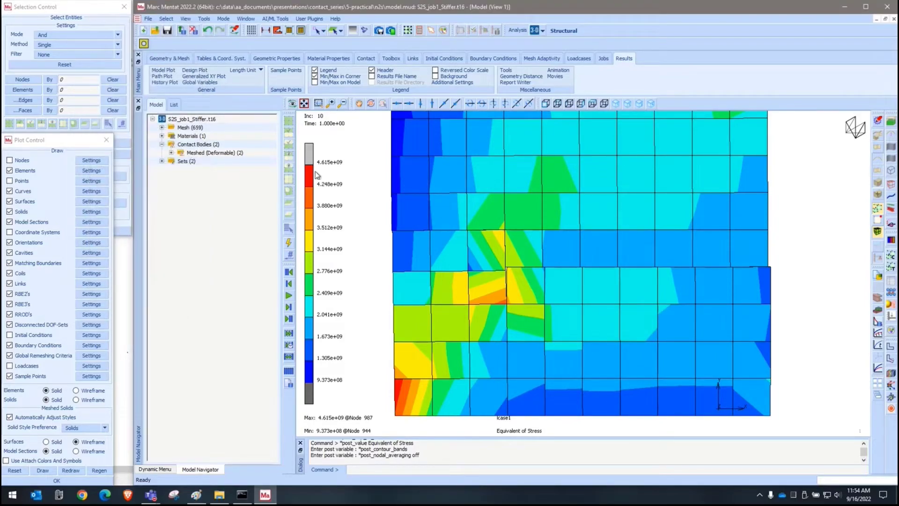
- Switch to the job1 results at the last increment and show Equivalent of Stress as contour bands
left_click(193, 31)
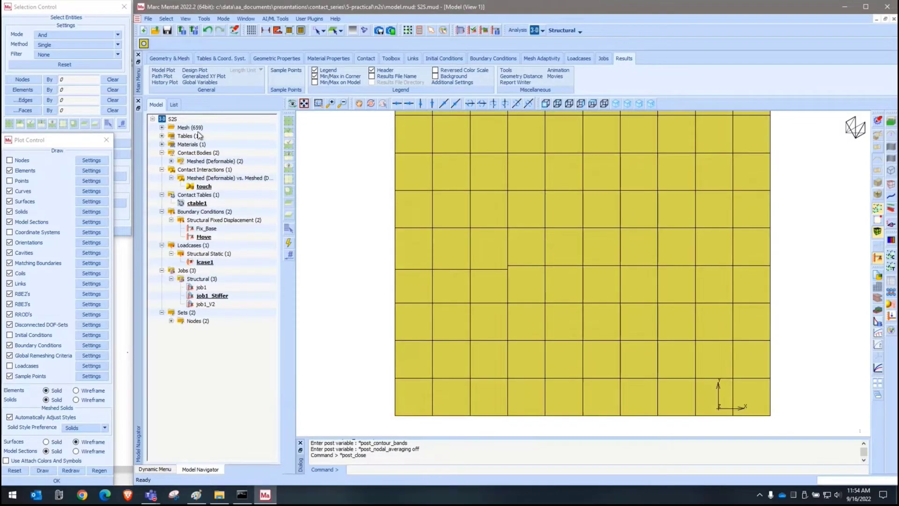
left_click(202, 287)
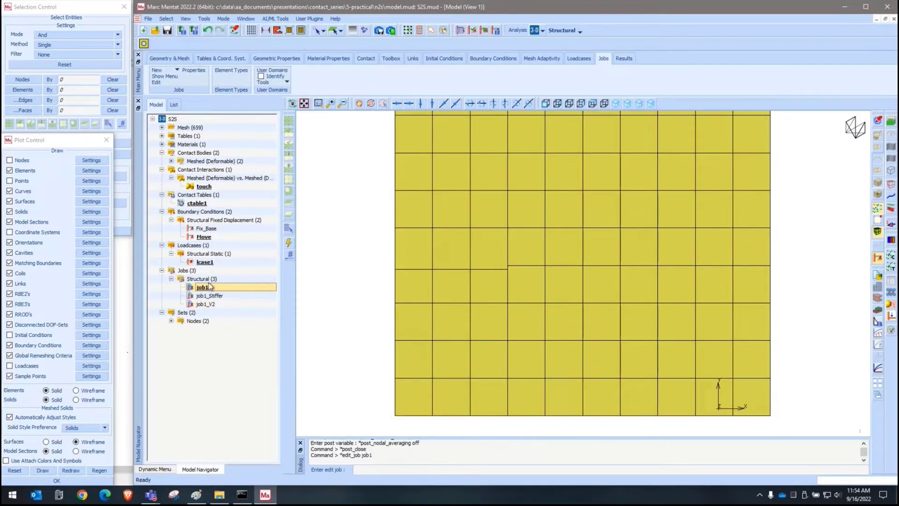
left_click(193, 33)
left_click(289, 319)
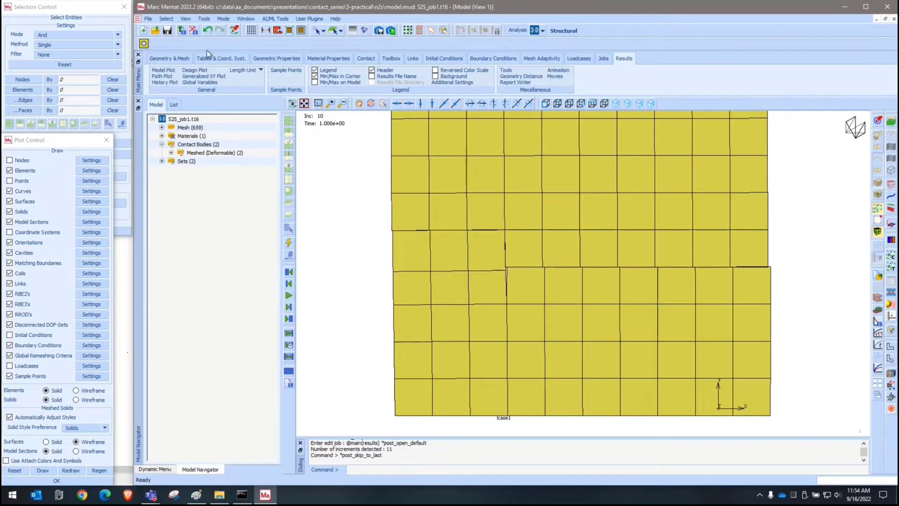
left_click(170, 70)
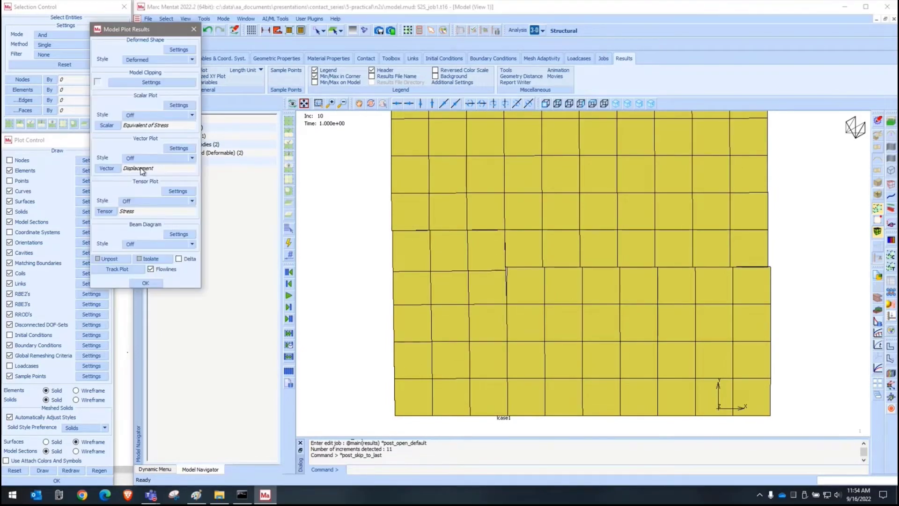
left_click(155, 115)
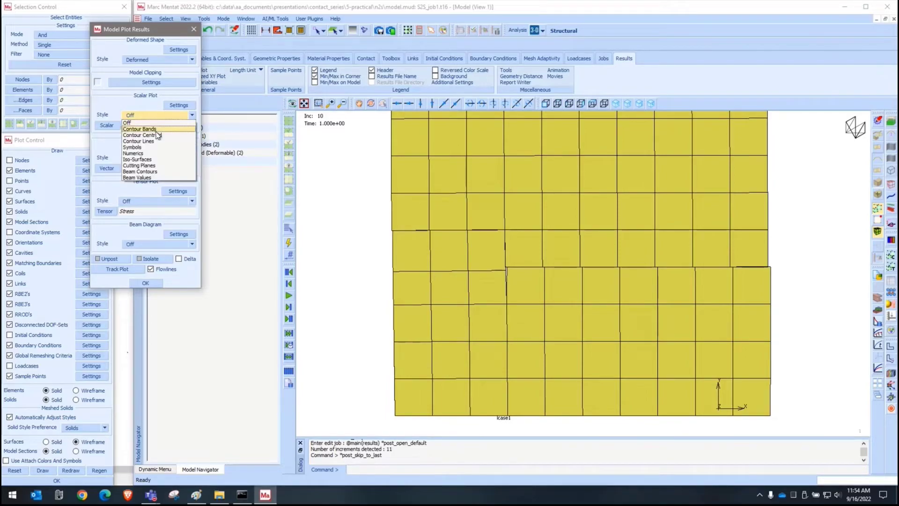
left_click(141, 129)
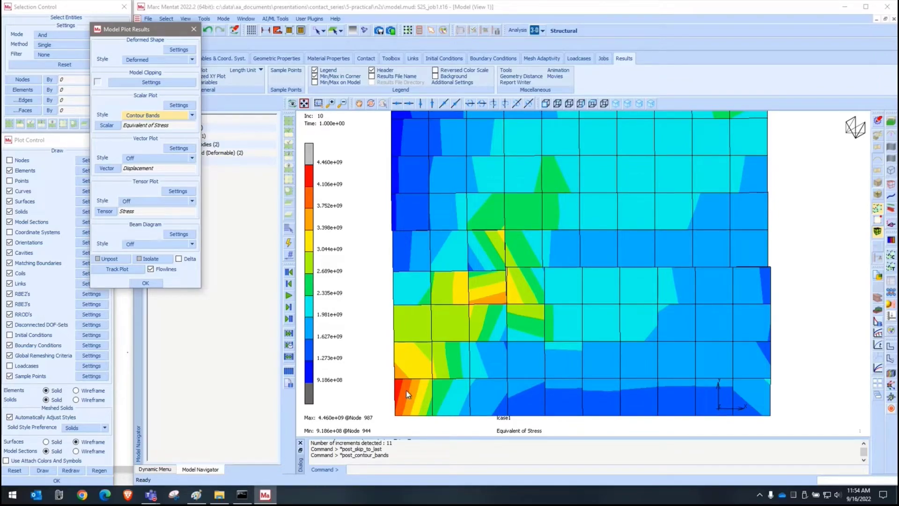
- Switch back to the job1_Stiffer results at the last increment and display Equivalent of Stress as contour bands for comparison with job1
right_click(143, 137)
left_click(193, 41)
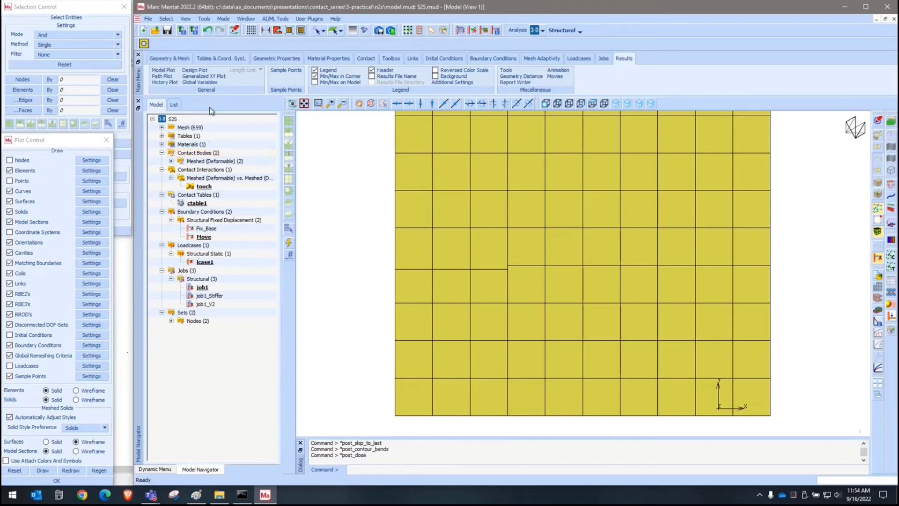
double_click(209, 296)
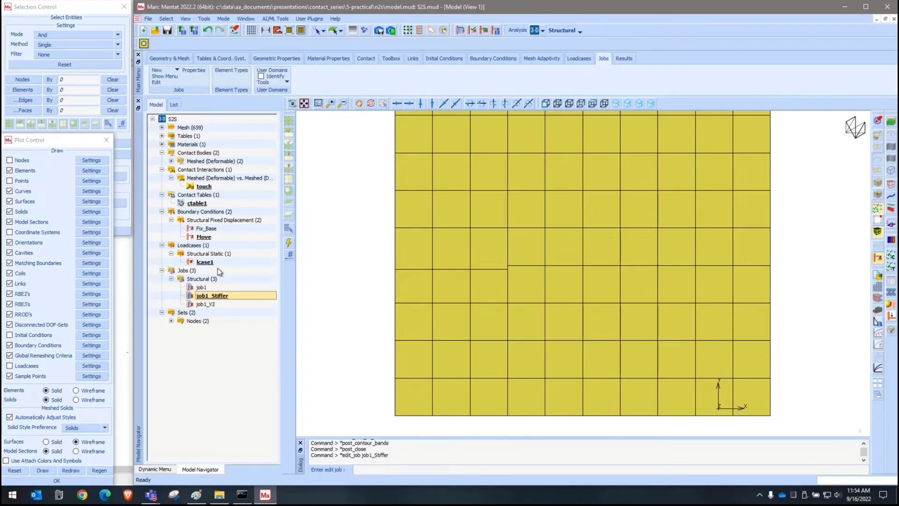
left_click(196, 31)
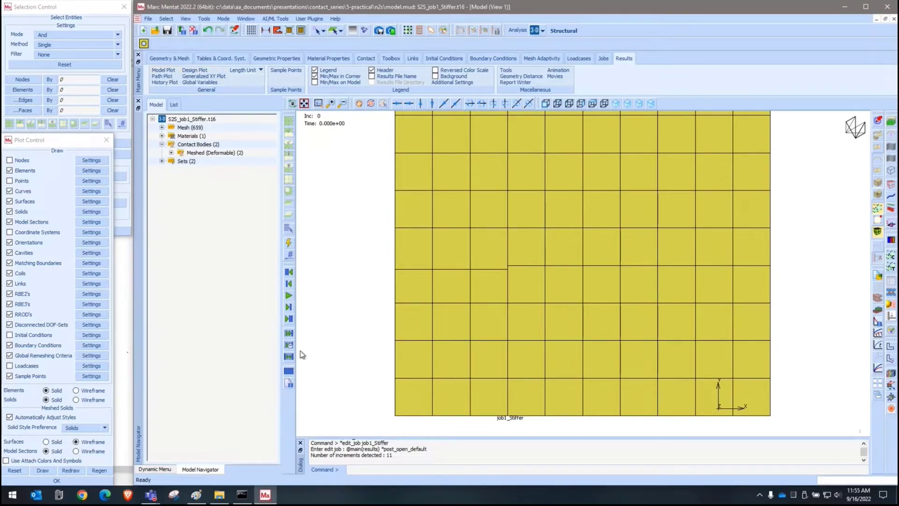
left_click(289, 319)
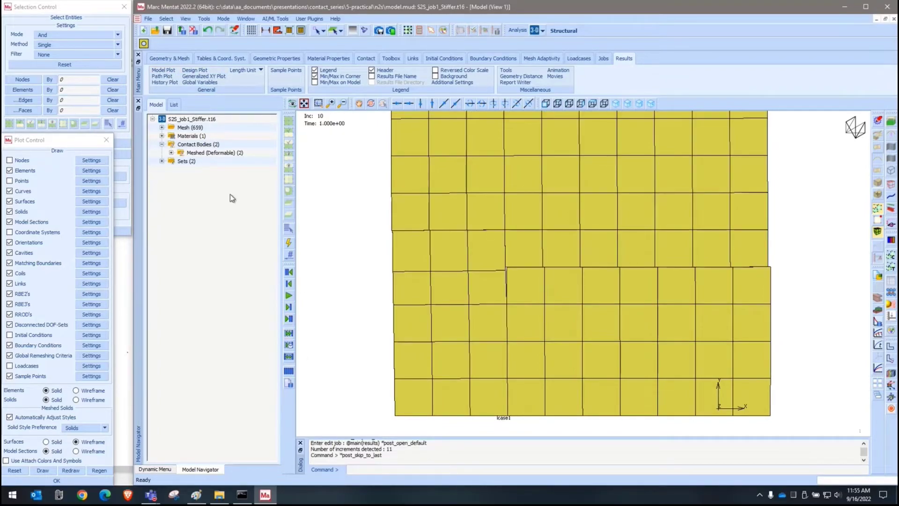
left_click(169, 71)
left_click(150, 115)
left_click(149, 129)
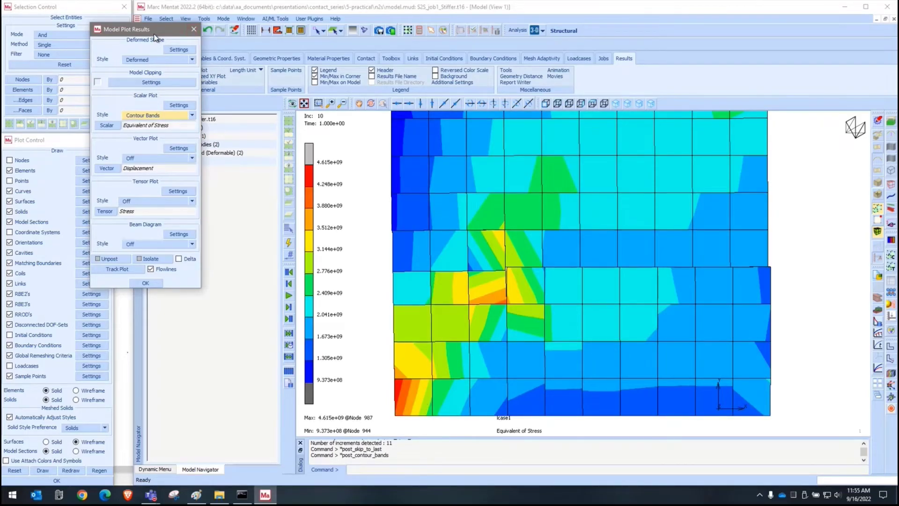
- Isolate the block of elements around the step in the job1_Stiffer results to examine their equivalent stress
left_click(21, 87)
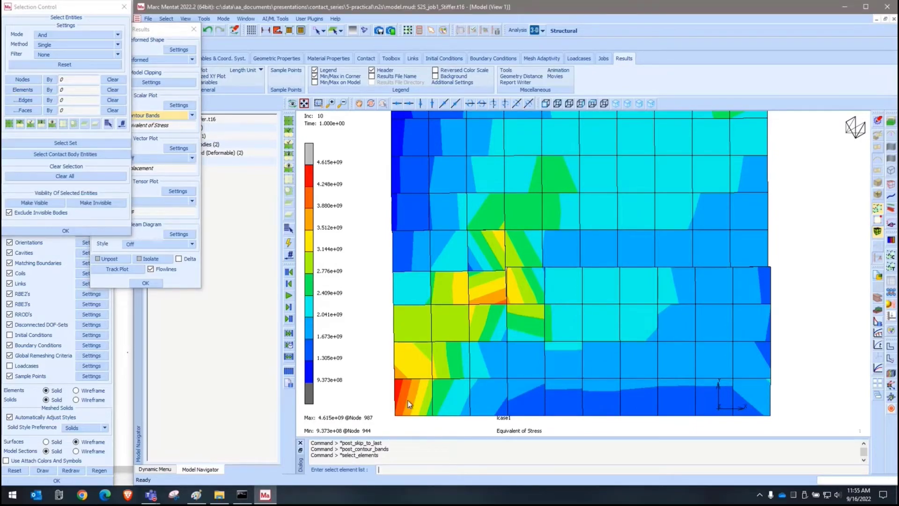
left_click_drag(435, 237, 603, 364)
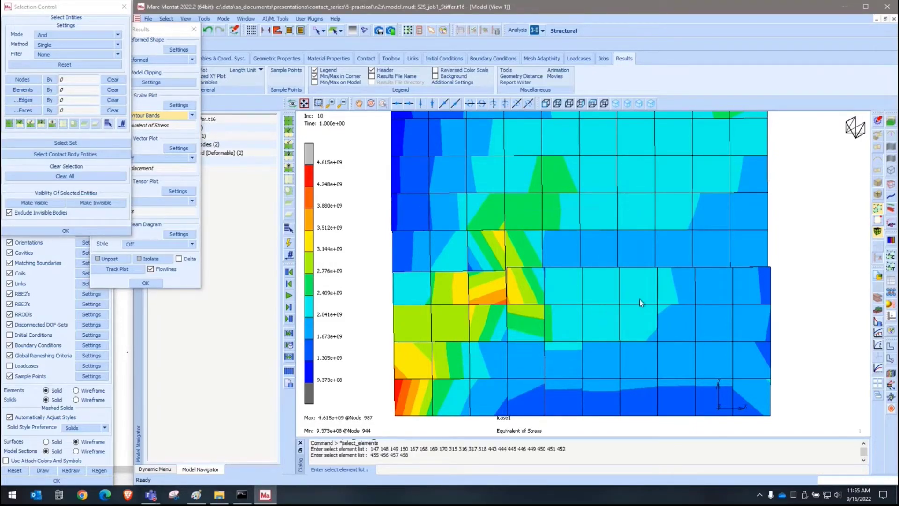
right_click(640, 299)
left_click(44, 202)
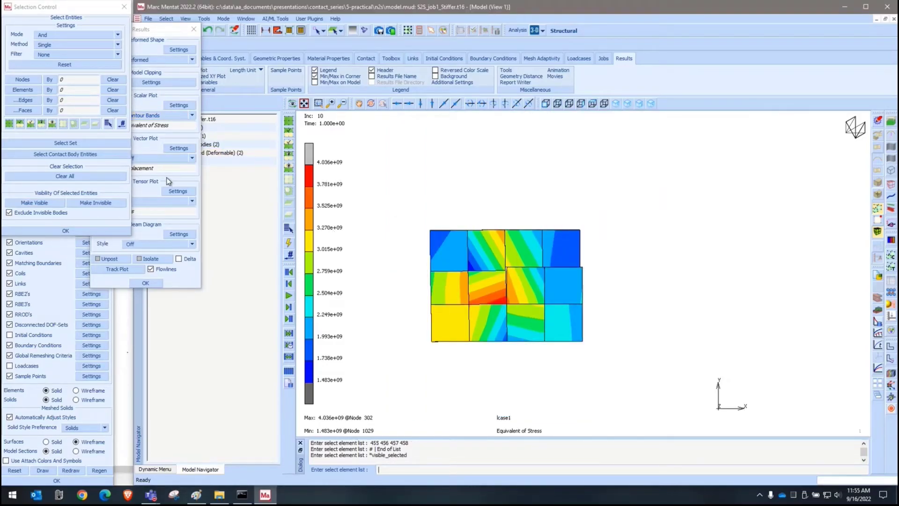
left_click(146, 283)
- Close the job1_Stiffer results and show Equivalent of Stress as contour bands on the job1 results at the last increment
left_click(194, 30)
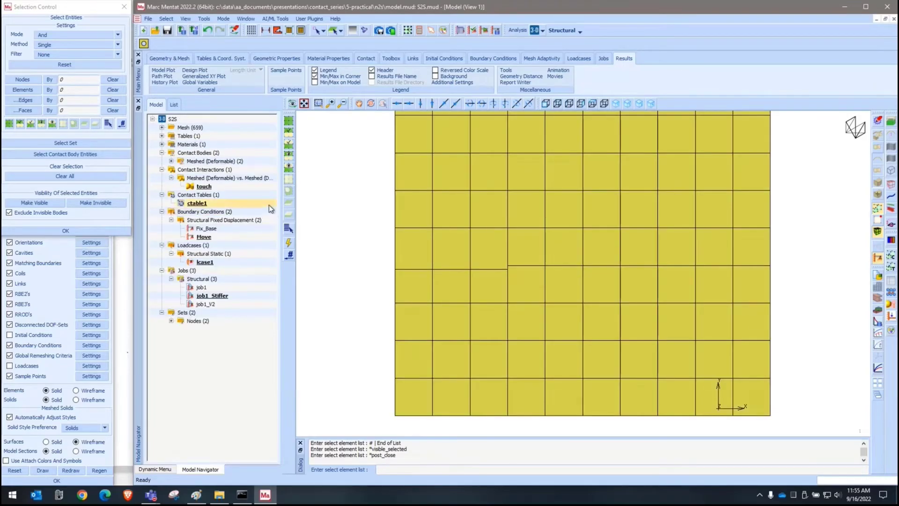
double_click(202, 286)
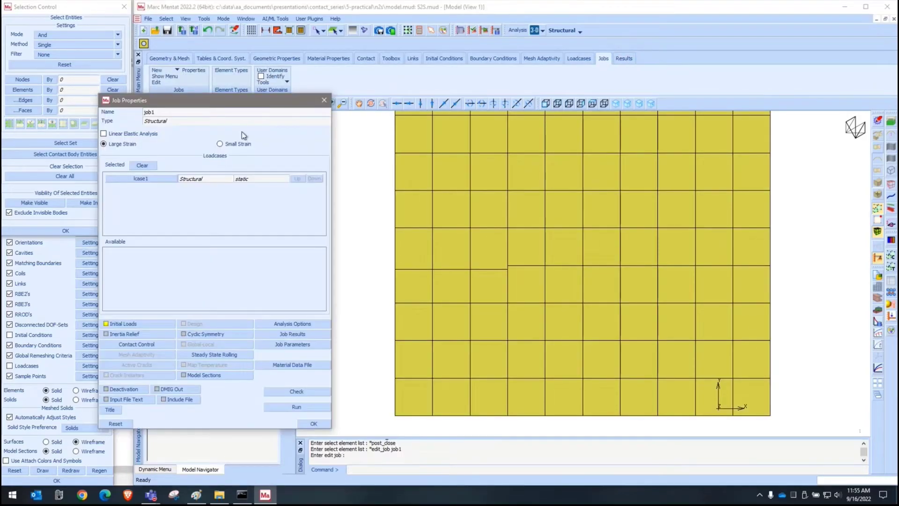
key("Escape")
left_click(193, 31)
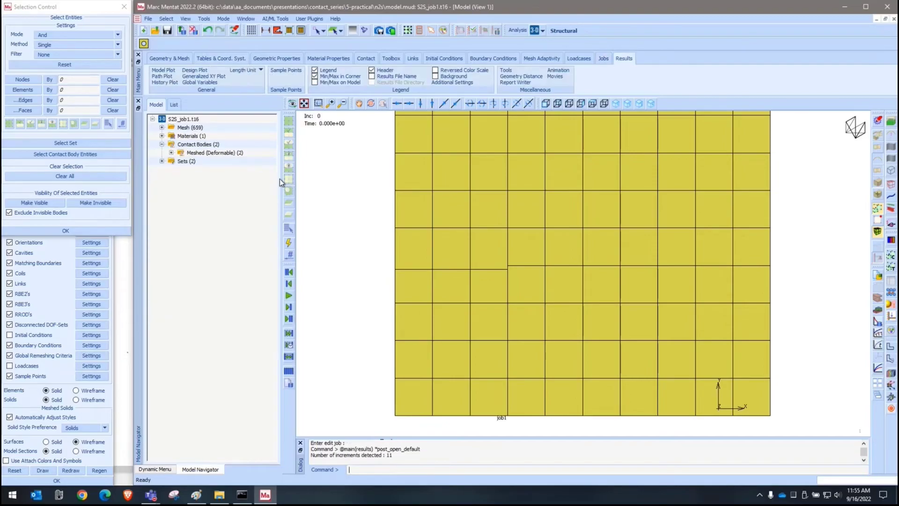
left_click(288, 318)
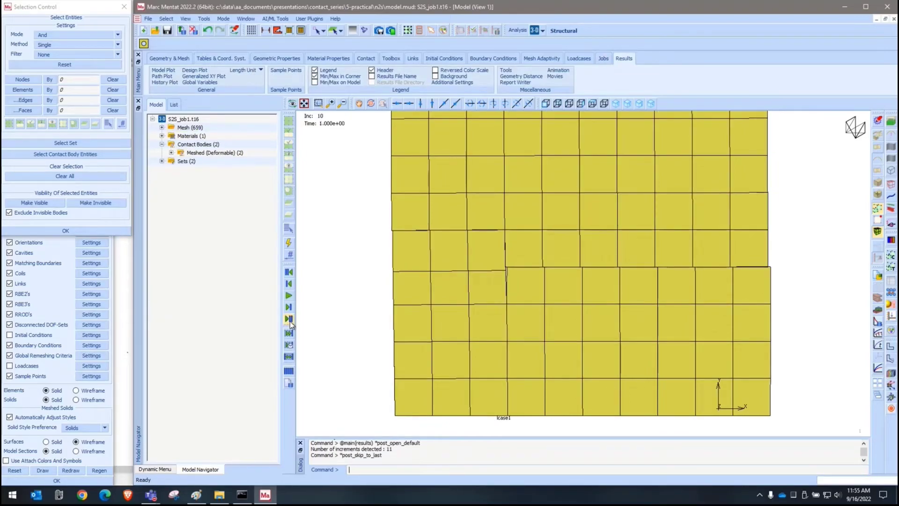
left_click(164, 70)
left_click(142, 115)
left_click(154, 128)
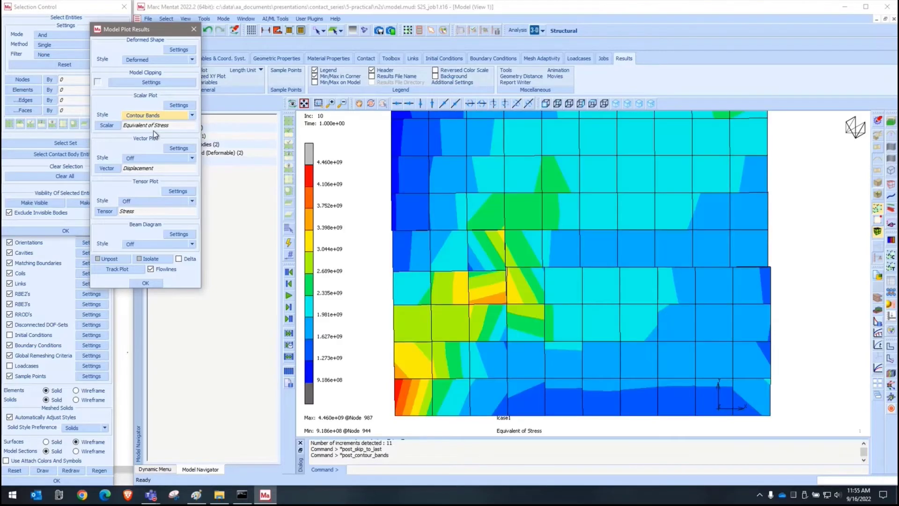
- Isolate the elements immediately around the step in the job1 results to examine their equivalent stress
left_click(22, 90)
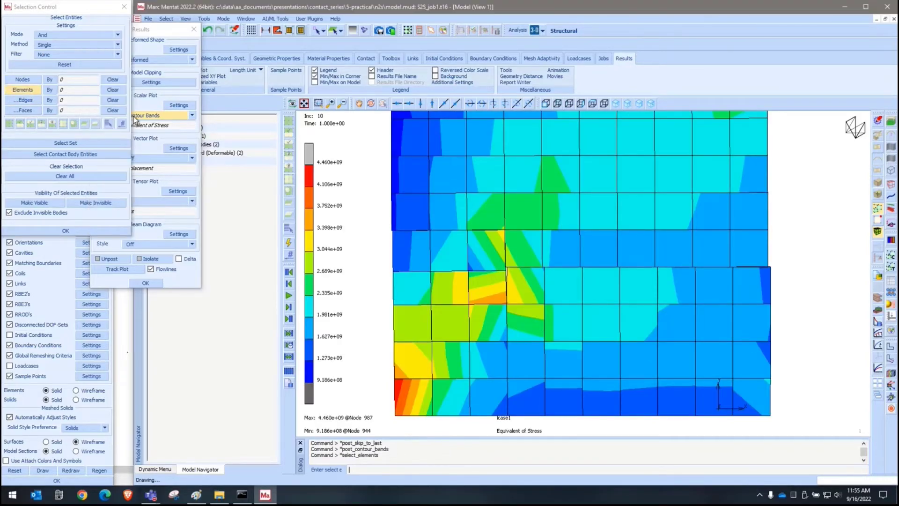
left_click_drag(459, 211, 579, 341)
right_click(606, 301)
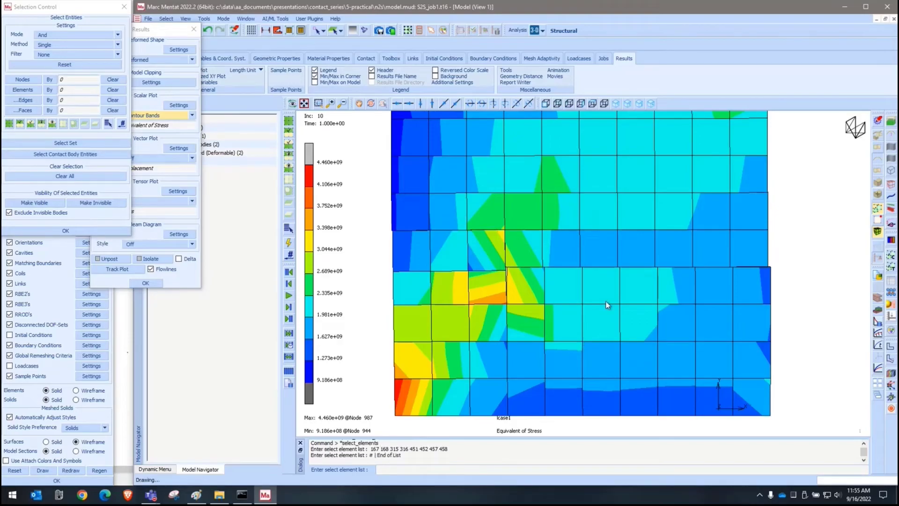
left_click(34, 203)
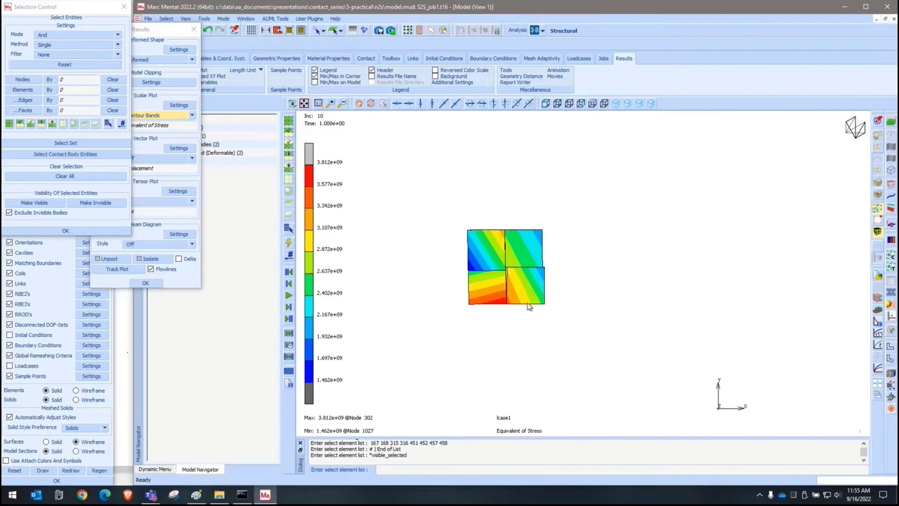
left_click(153, 188)
- Switch to the job1_V2 results and display Equivalent of Stress as contour bands at the last increment
left_click(193, 29)
left_click(193, 30)
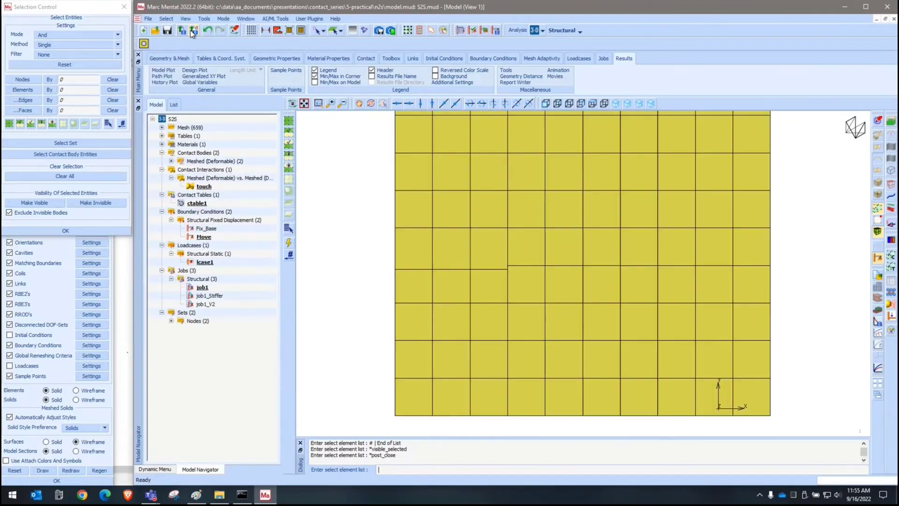
left_click(209, 305)
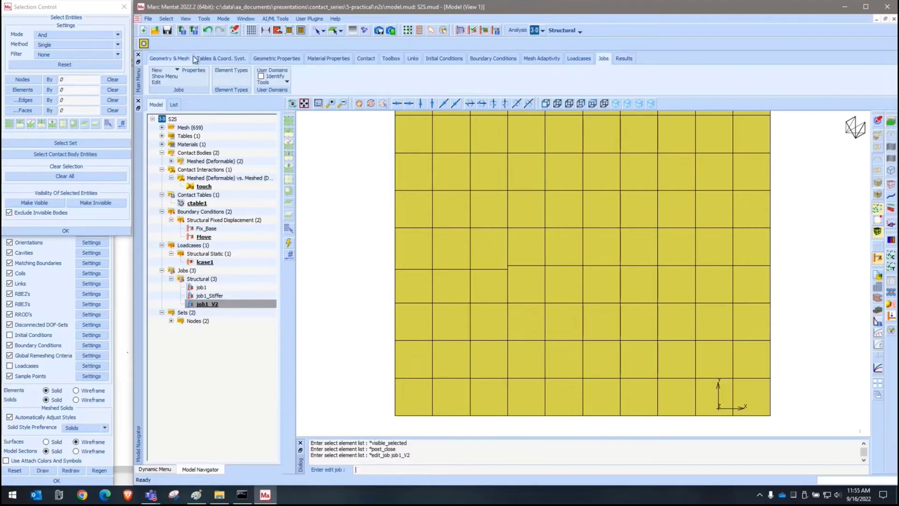
left_click(192, 31)
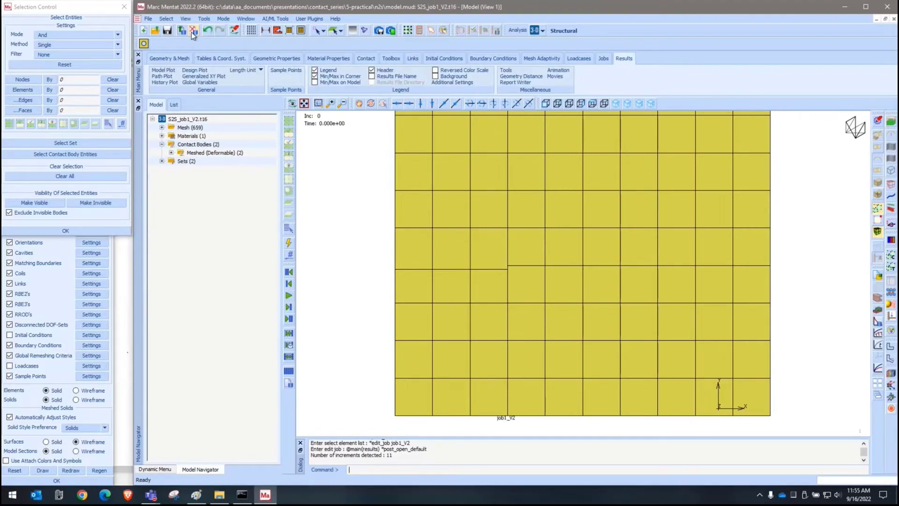
left_click(162, 71)
left_click(150, 116)
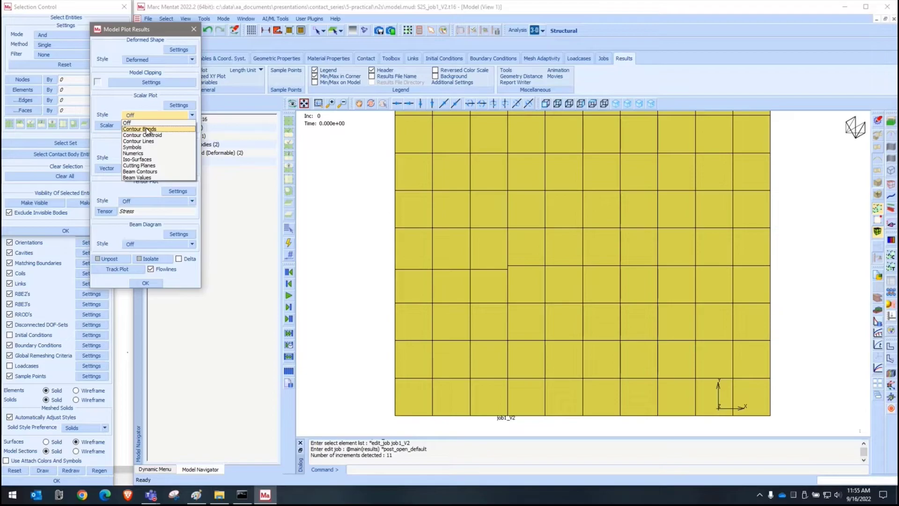
left_click(148, 130)
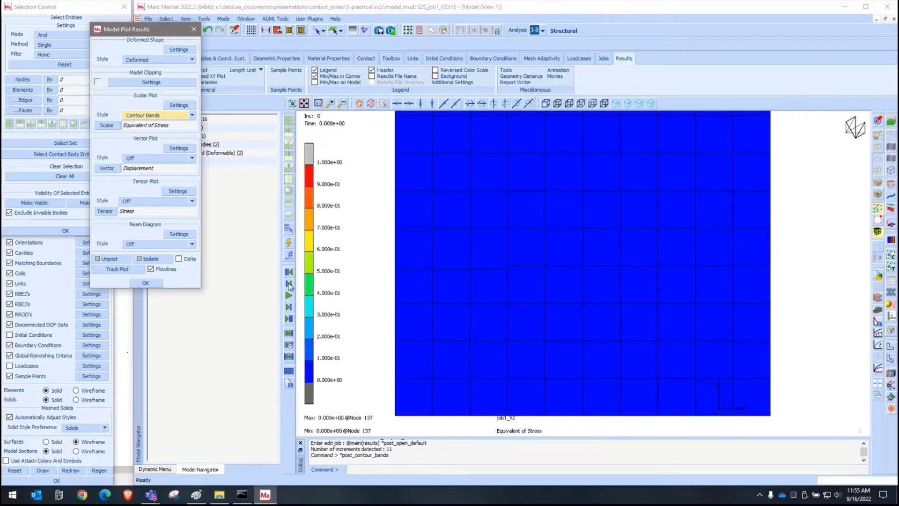
left_click(289, 319)
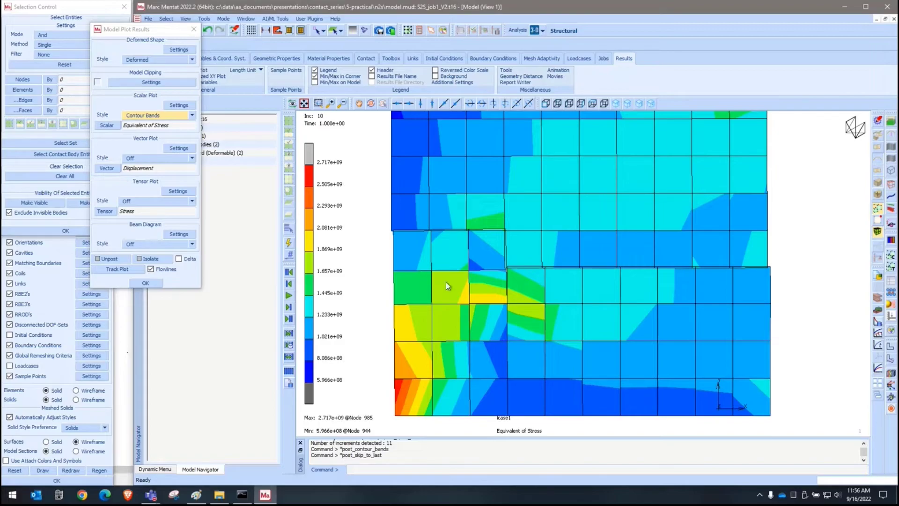
right_click(156, 191)
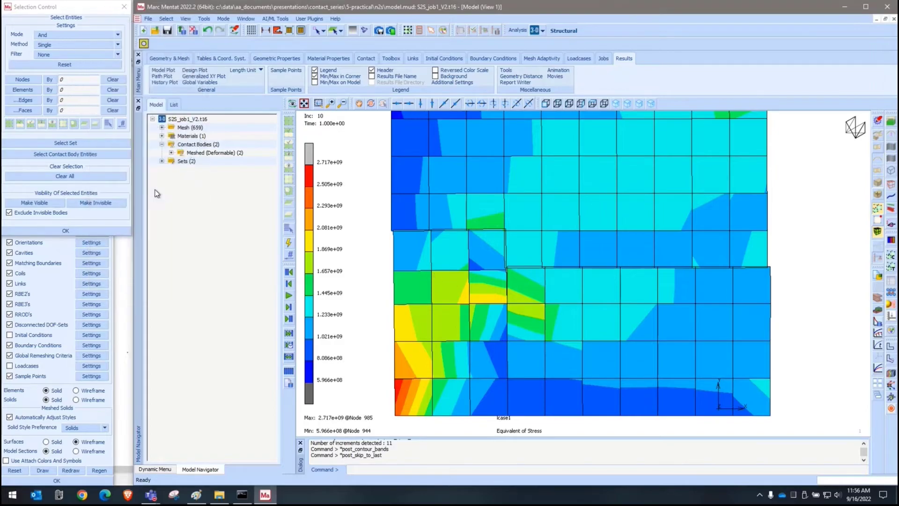
- Isolate the elements around the step in the job1_V2 results to examine their equivalent stress
left_click(22, 89)
left_click_drag(450, 221, 575, 348)
right_click(575, 348)
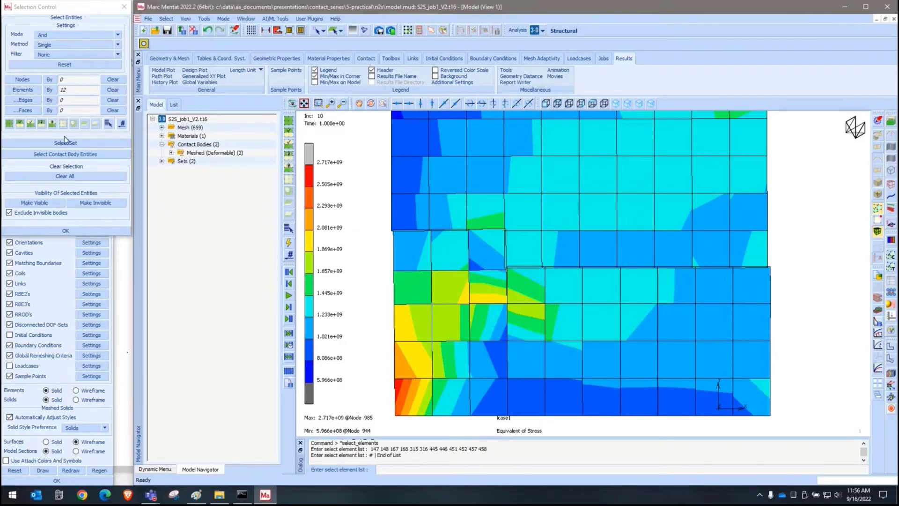
left_click(46, 203)
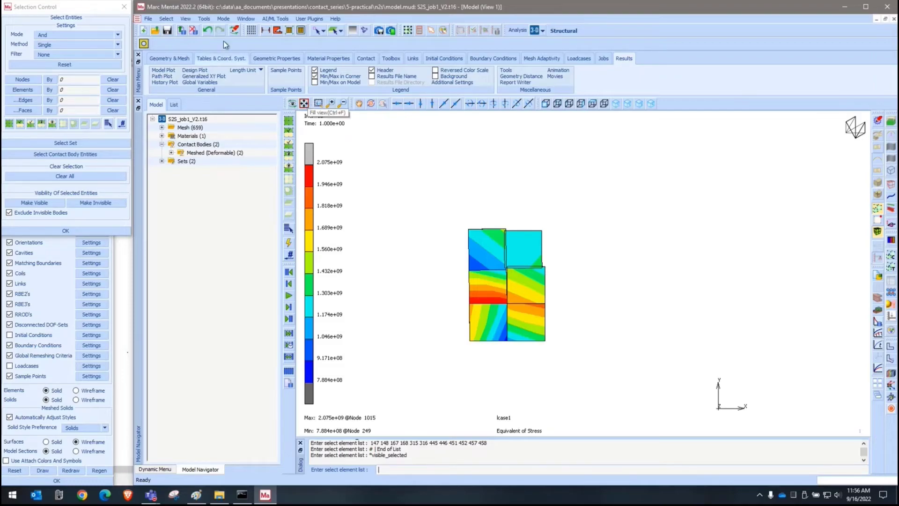
- Close the job1_V2 results, open model_job1.t16 at the last increment and inspect the contact gap at the step
left_click(194, 31)
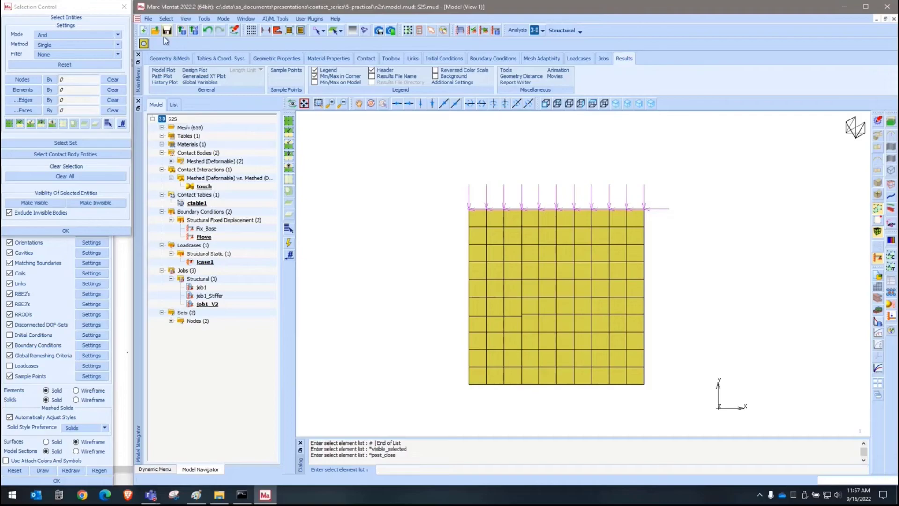
left_click(182, 31)
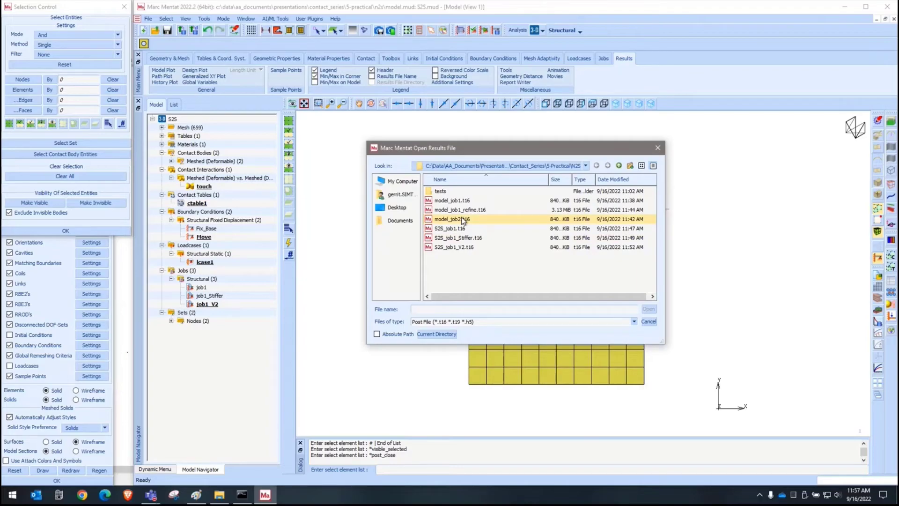
left_click(467, 203)
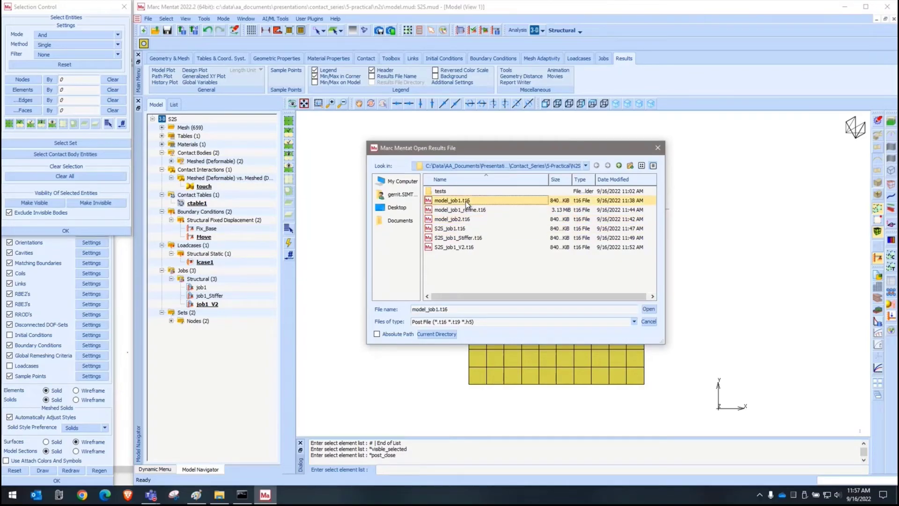
left_click(649, 310)
left_click(289, 322)
scroll(523, 341, "up", 5)
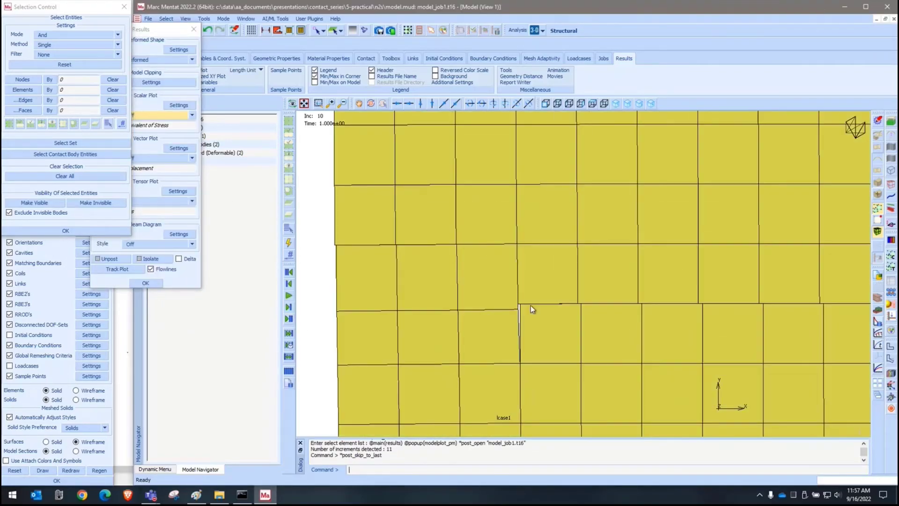
scroll(524, 308, "up", 7)
scroll(505, 295, "down", 8)
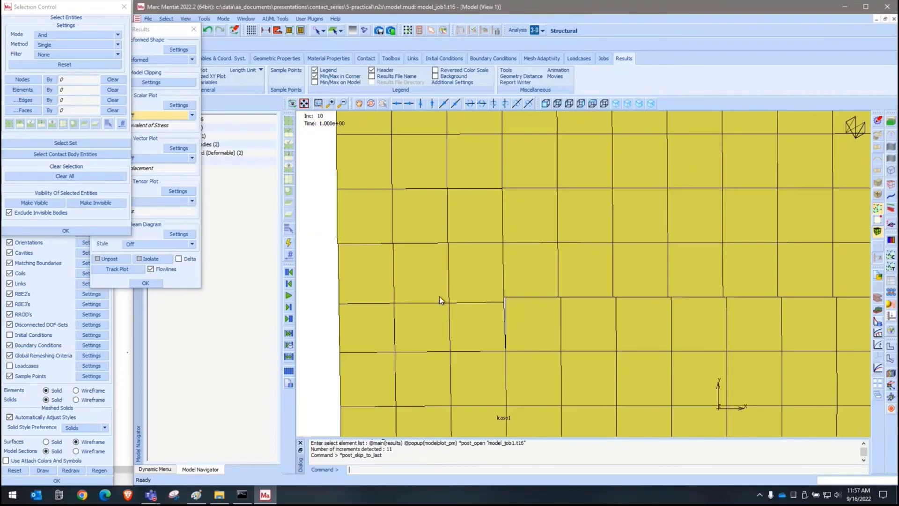
scroll(439, 297, "down", 3)
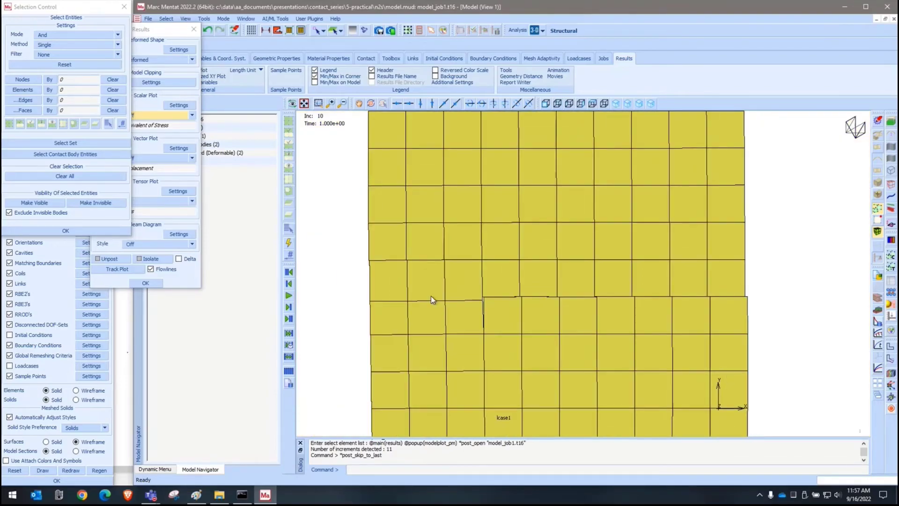
- Plot Equivalent of Stress as contour bands on the model_job1 results
left_click(169, 155)
left_click(157, 115)
left_click(160, 128)
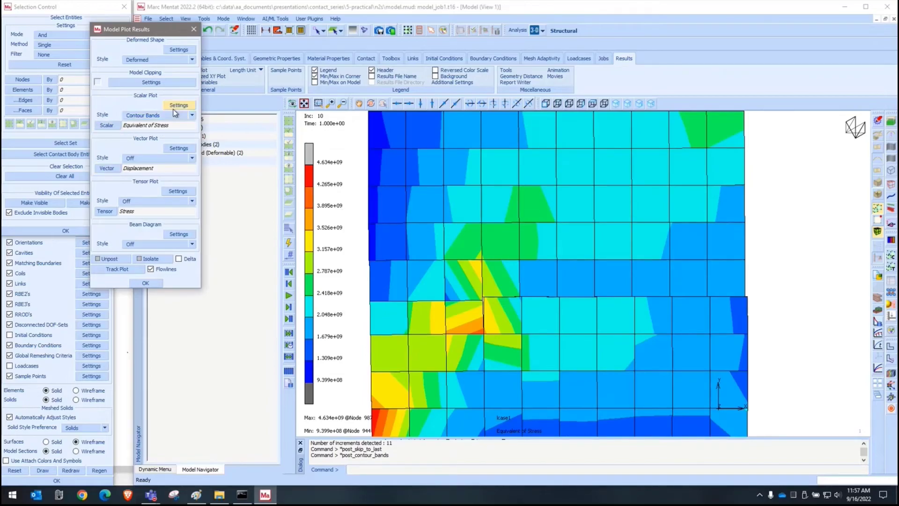
- Change the plotted scalar to Contact Status and examine the contact along the interface between the two bodies
left_click(109, 126)
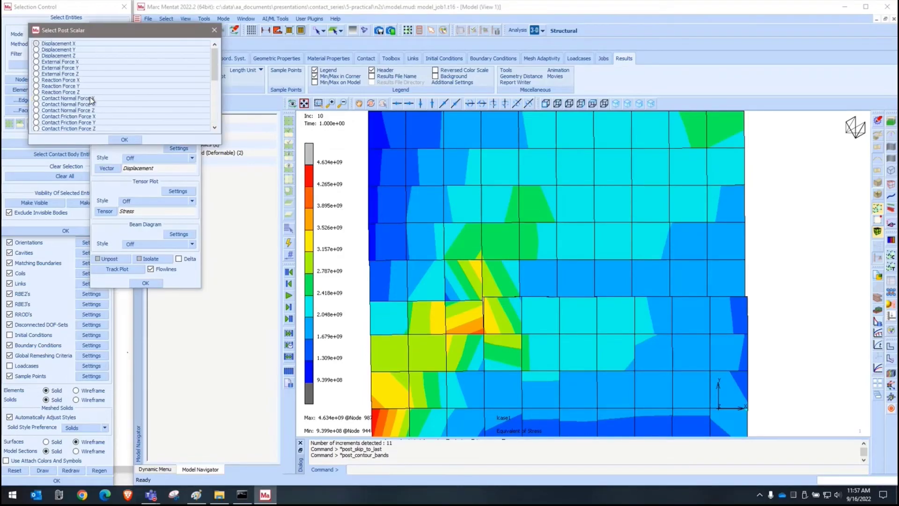
scroll(92, 100, "down", 3)
left_click(70, 98)
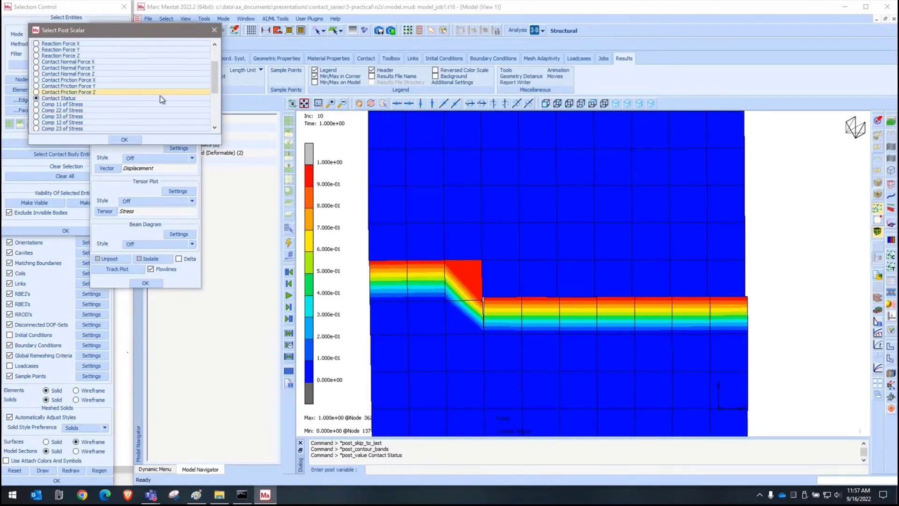
left_click(125, 139)
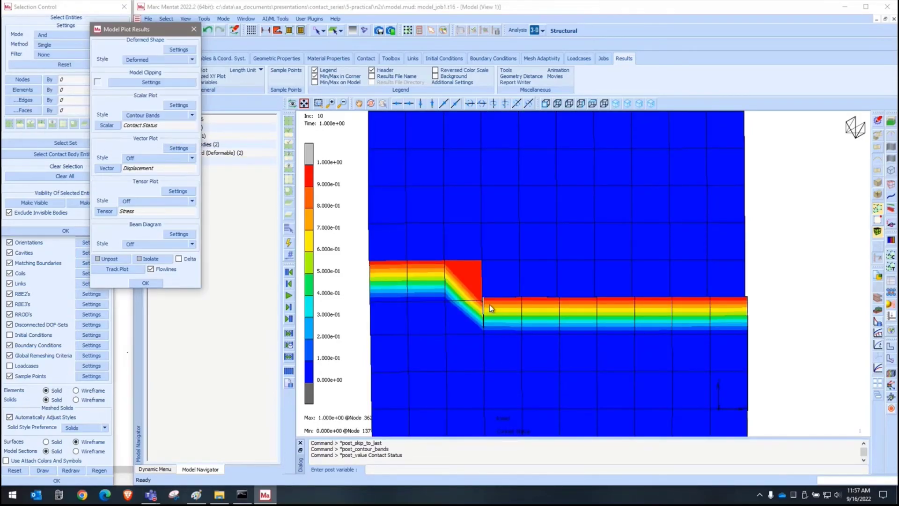
- Set the plotted scalar back to Equivalent of Stress, keeping the contour bands style
left_click(142, 117)
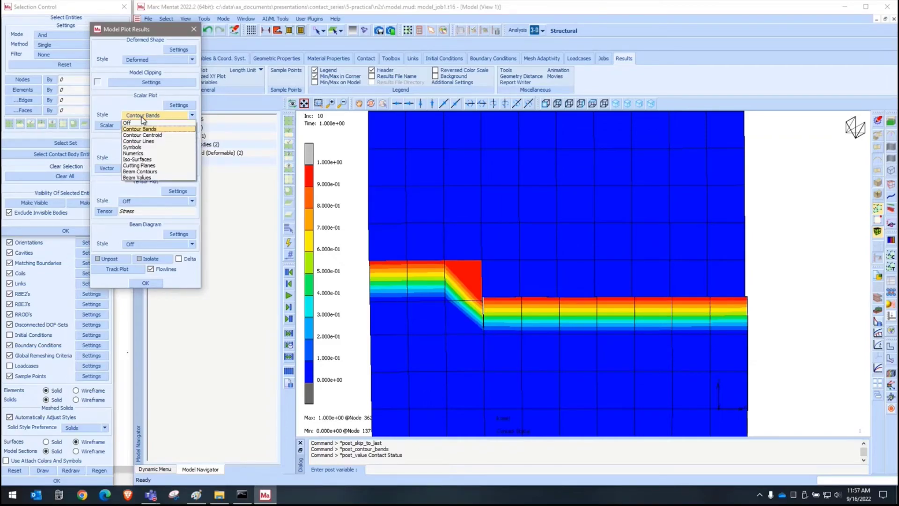
left_click(103, 142)
left_click(107, 125)
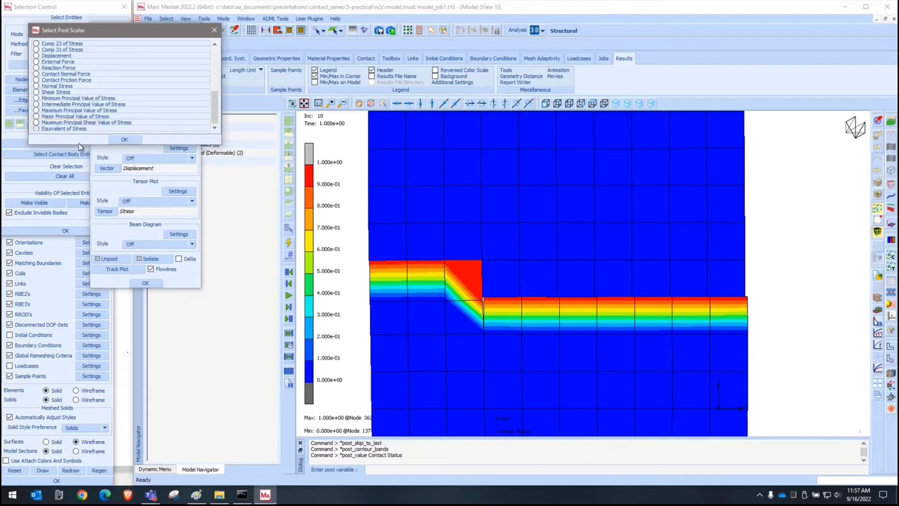
left_click(89, 128)
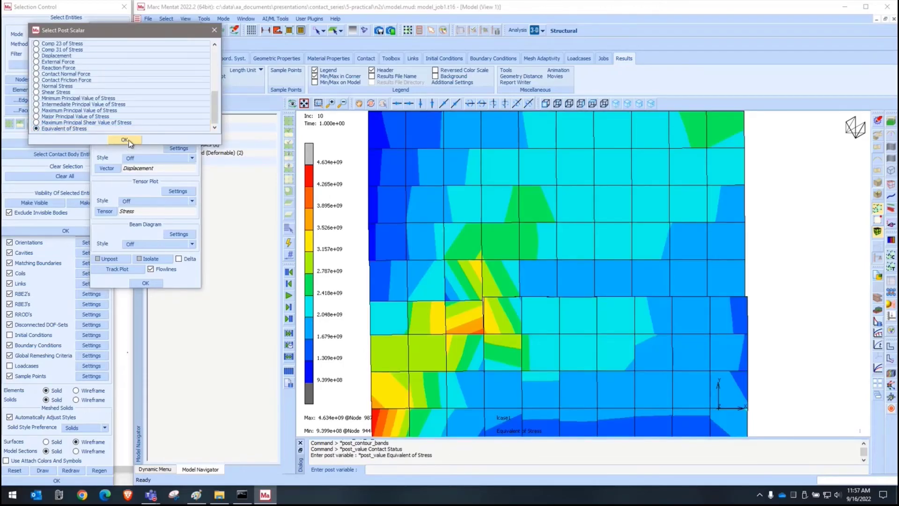
left_click(125, 140)
- Select the elements around the step and display only them to examine the local Equivalent of Stress in model_job1
left_click(24, 90)
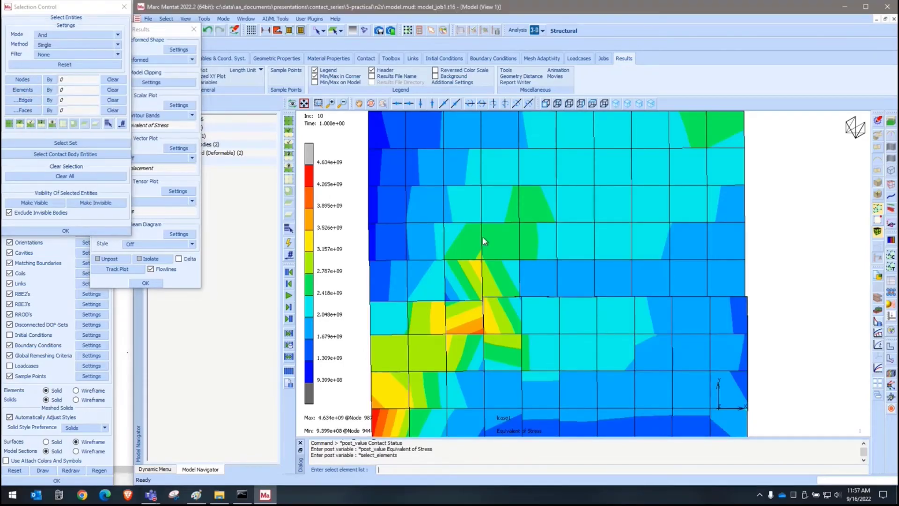
left_click_drag(416, 243, 561, 374)
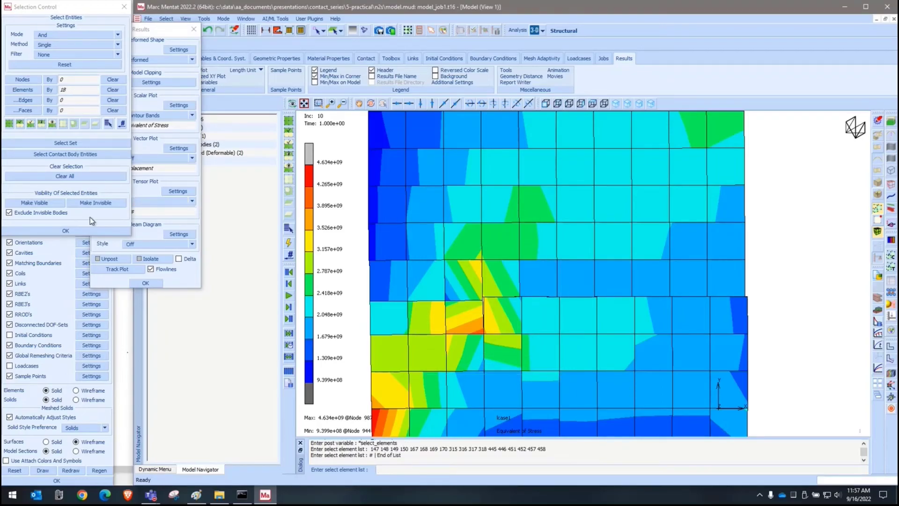
left_click(42, 206)
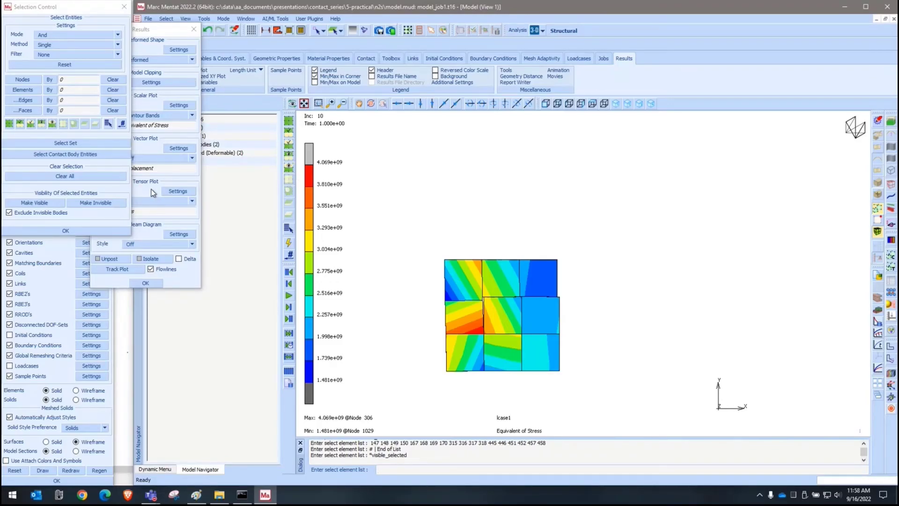
- Replace the model_job1 results with model_job1_refine.t16 and plot Equivalent of Stress as contour bands at the last increment
left_click(193, 29)
left_click(197, 31)
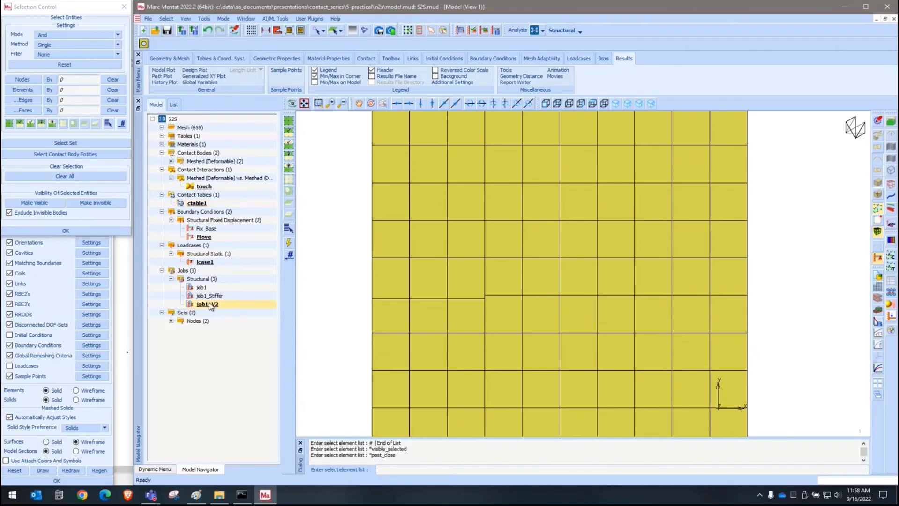
left_click(182, 30)
double_click(468, 209)
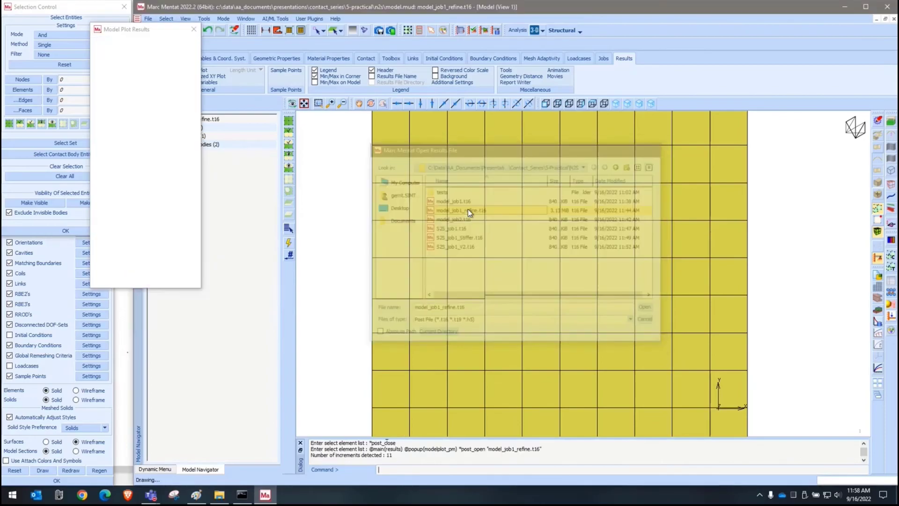
left_click(158, 114)
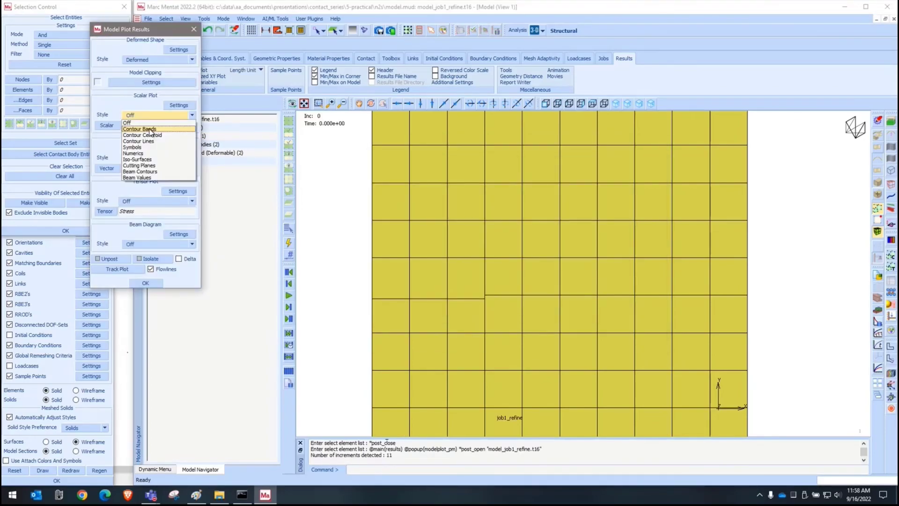
left_click(141, 129)
left_click(289, 319)
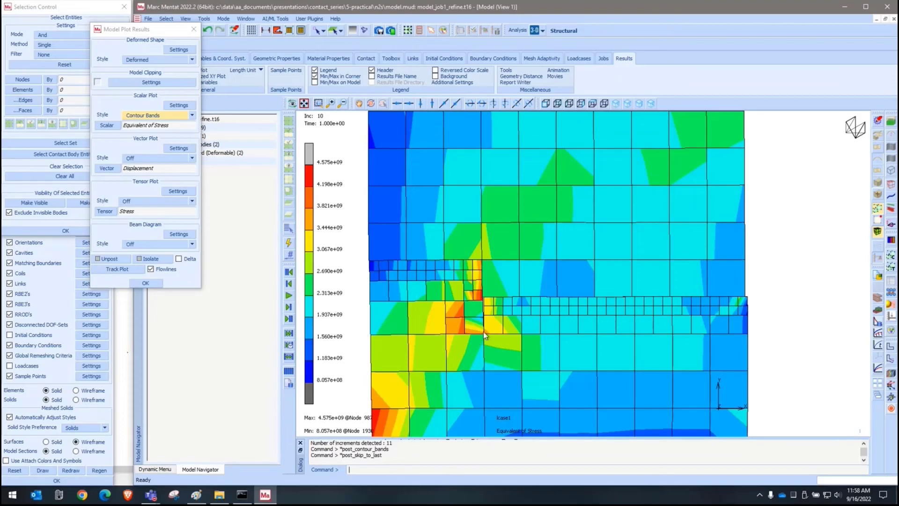
- Isolate the refined elements around the step and examine their local Equivalent of Stress and the contact gap
left_click(22, 89)
left_click_drag(427, 250, 528, 373)
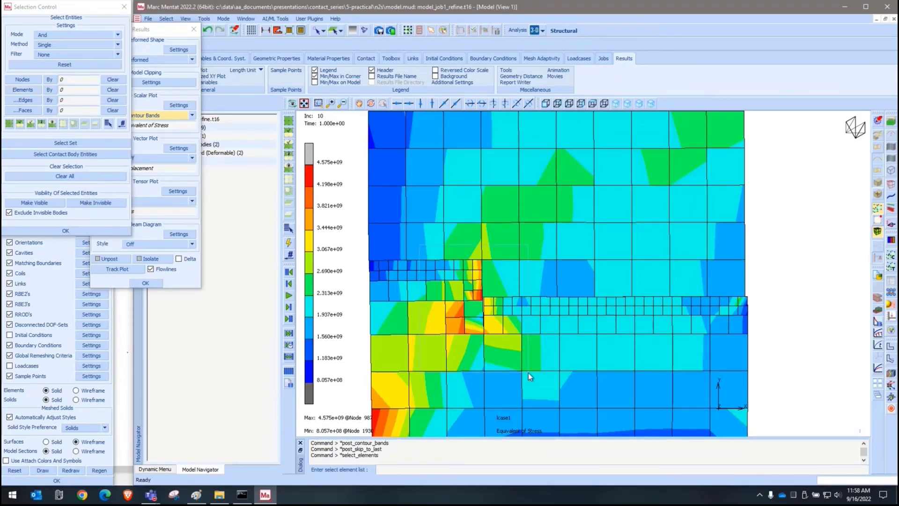
right_click(534, 344)
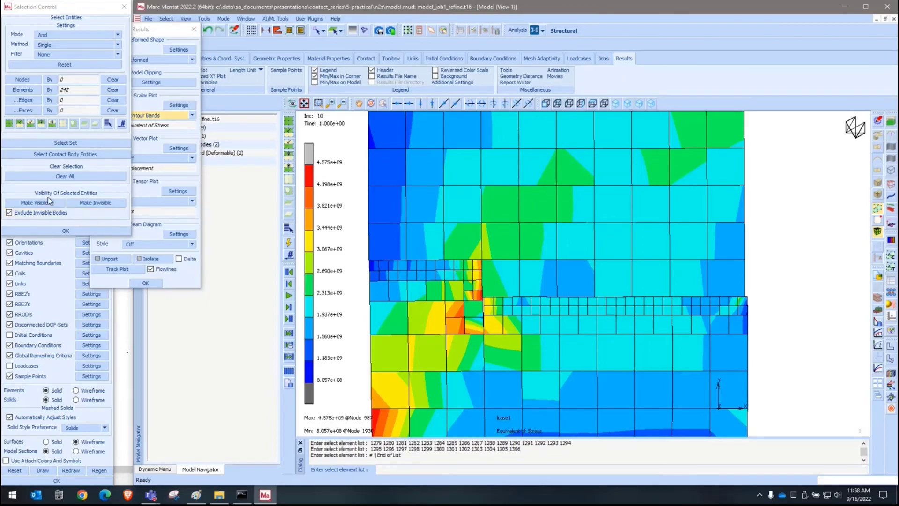
left_click(35, 202)
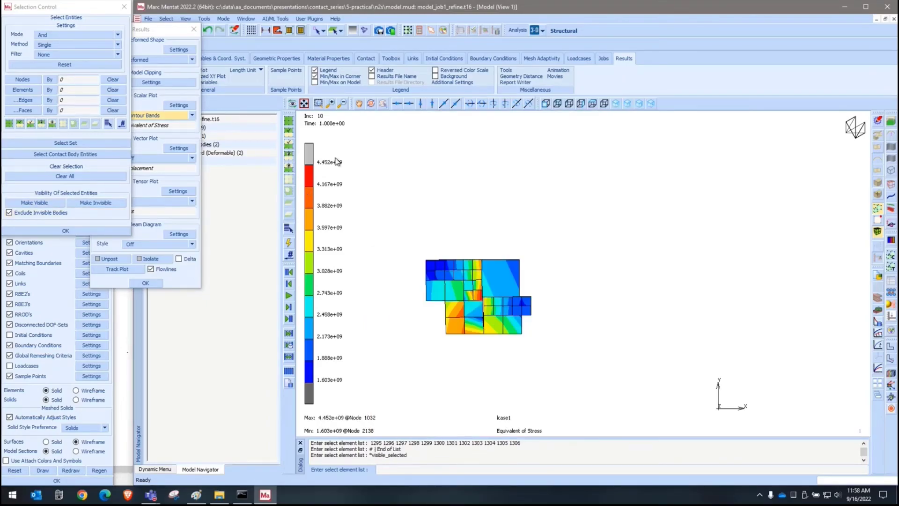
scroll(489, 299, "up", 5)
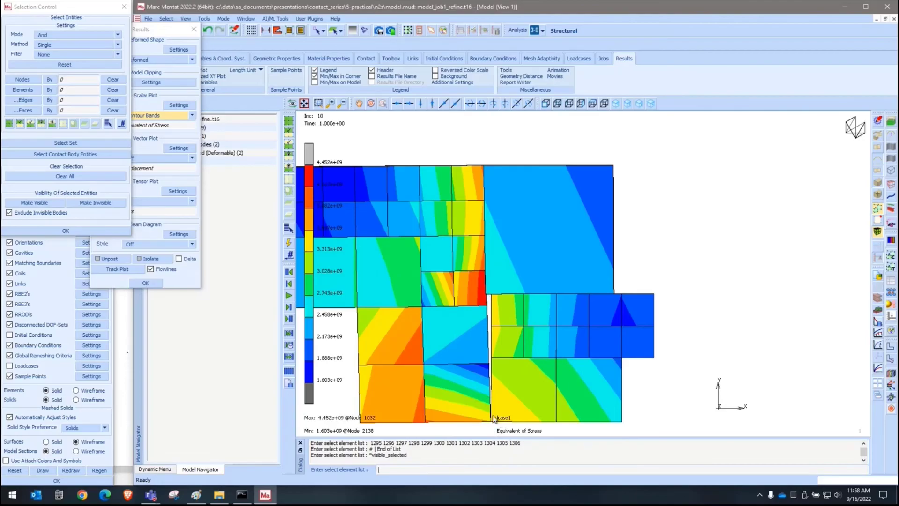
scroll(487, 293, "down", 1)
scroll(486, 290, "down", 3)
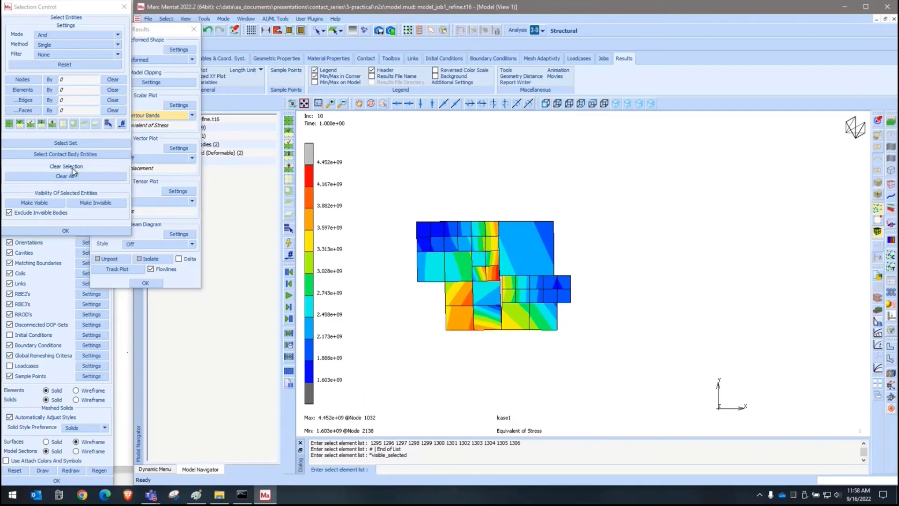
- Redisplay the rest of the refined model, examine its overall stress distribution, and close the model_job1_refine results
left_click(99, 207)
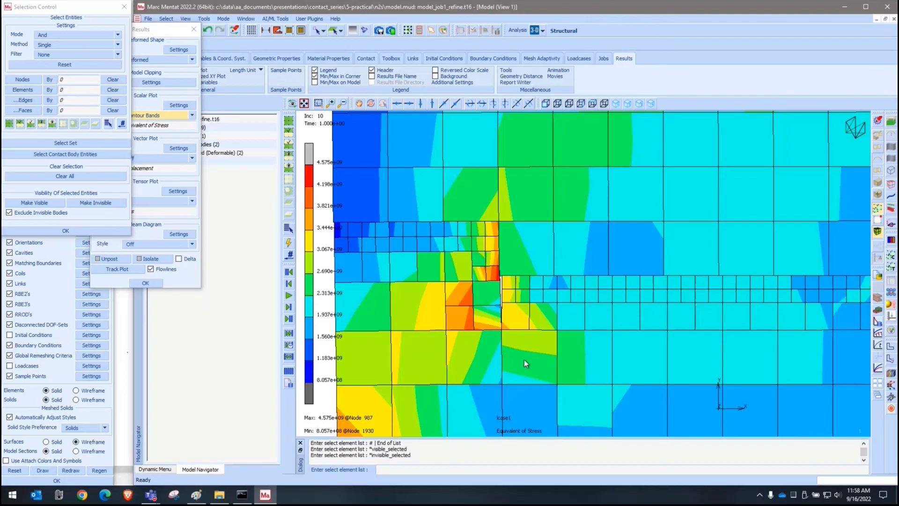
scroll(524, 359, "down", 2)
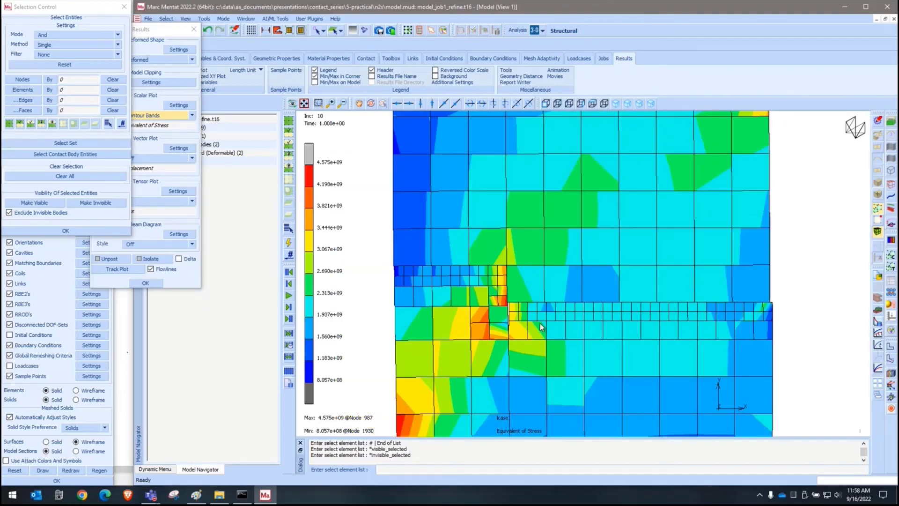
scroll(538, 326, "down", 2)
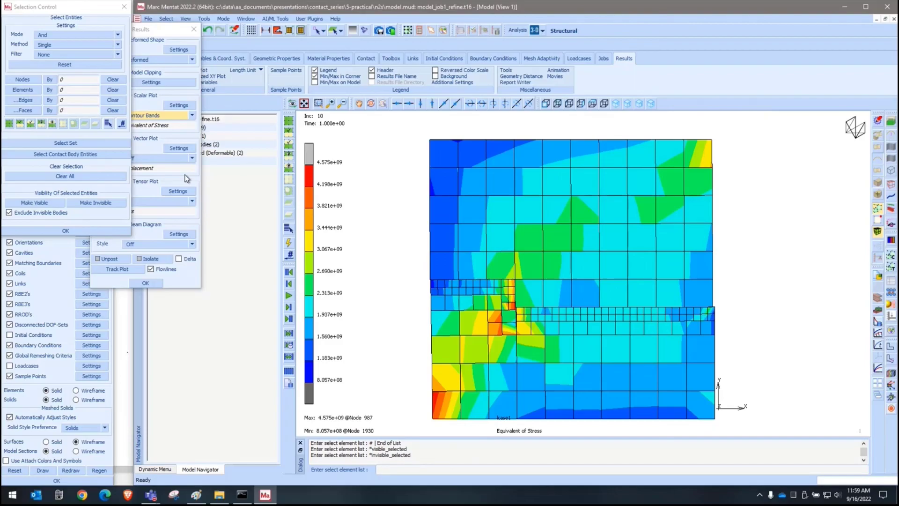
left_click(194, 29)
left_click(193, 30)
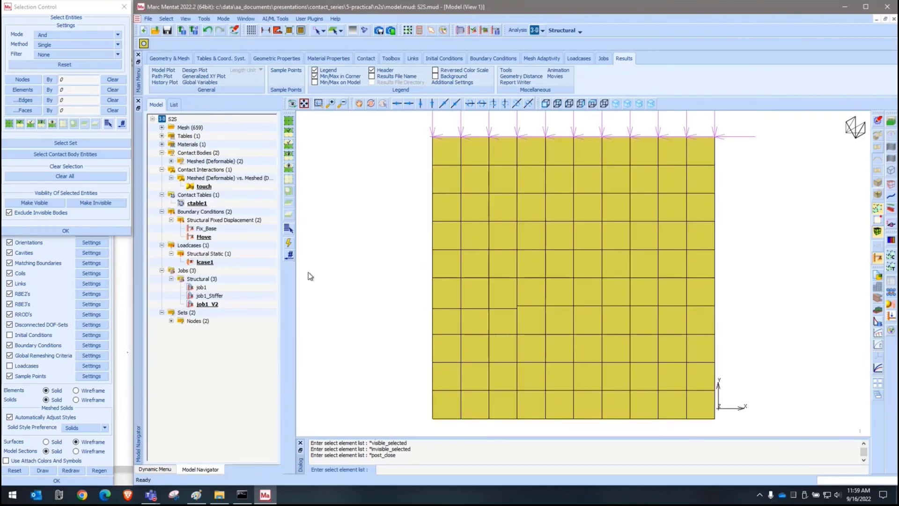